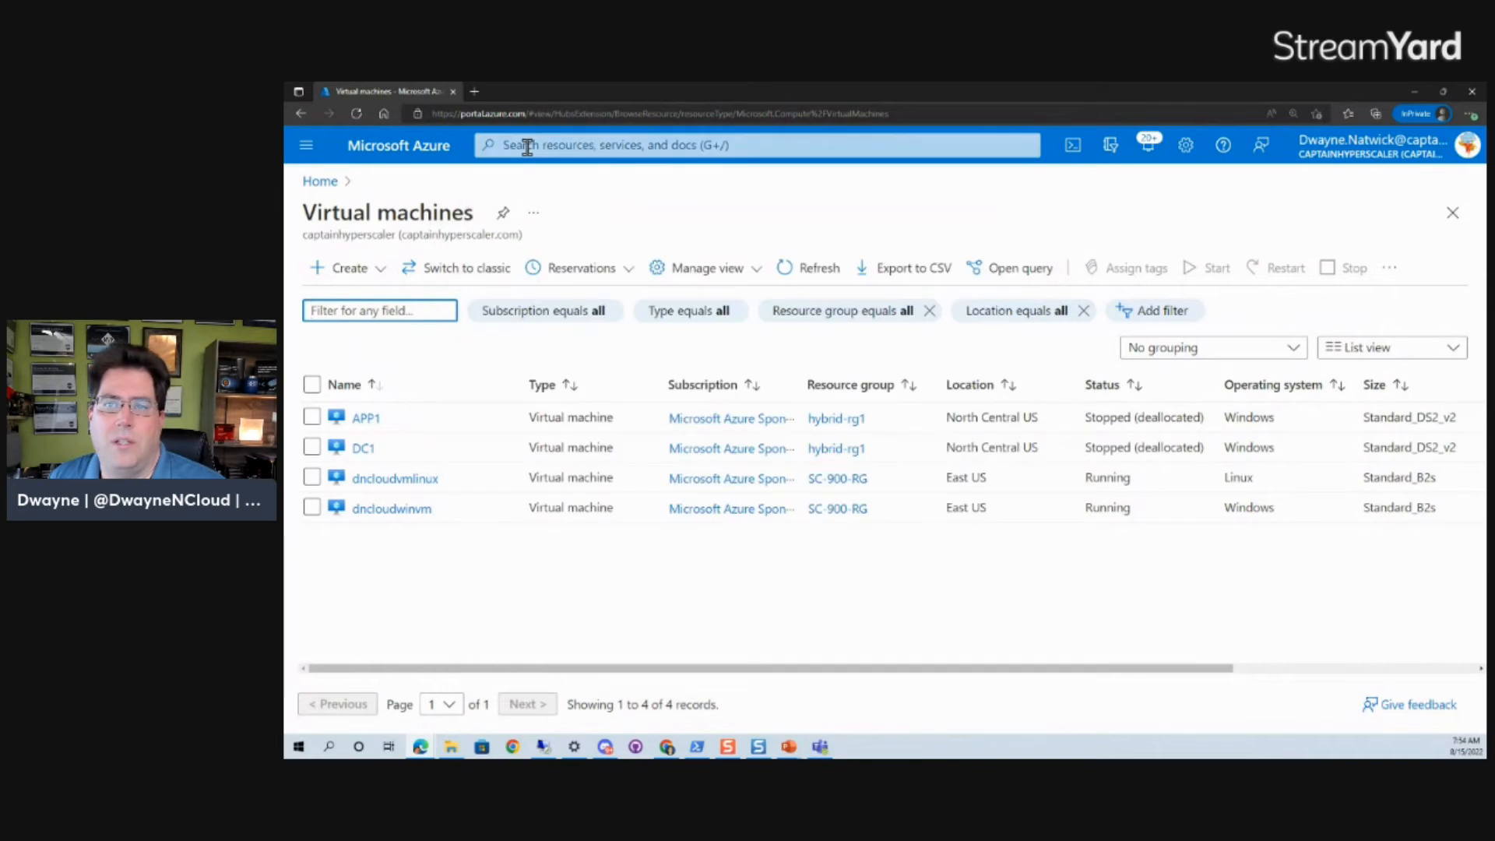
Start a new Azure virtual machine in resource group AZ900-RG.
left_click(365, 268)
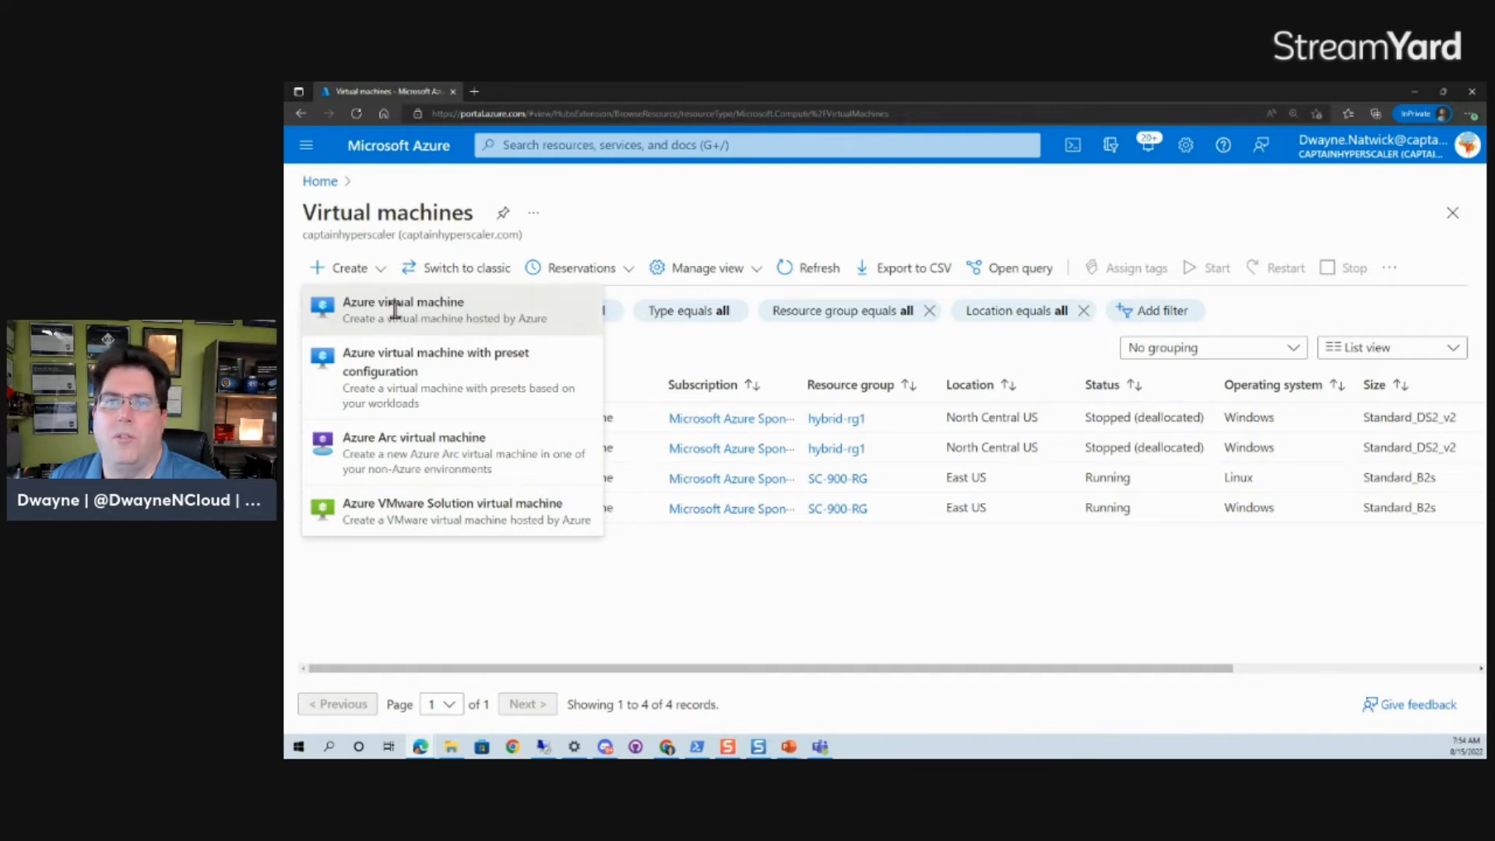
left_click(397, 312)
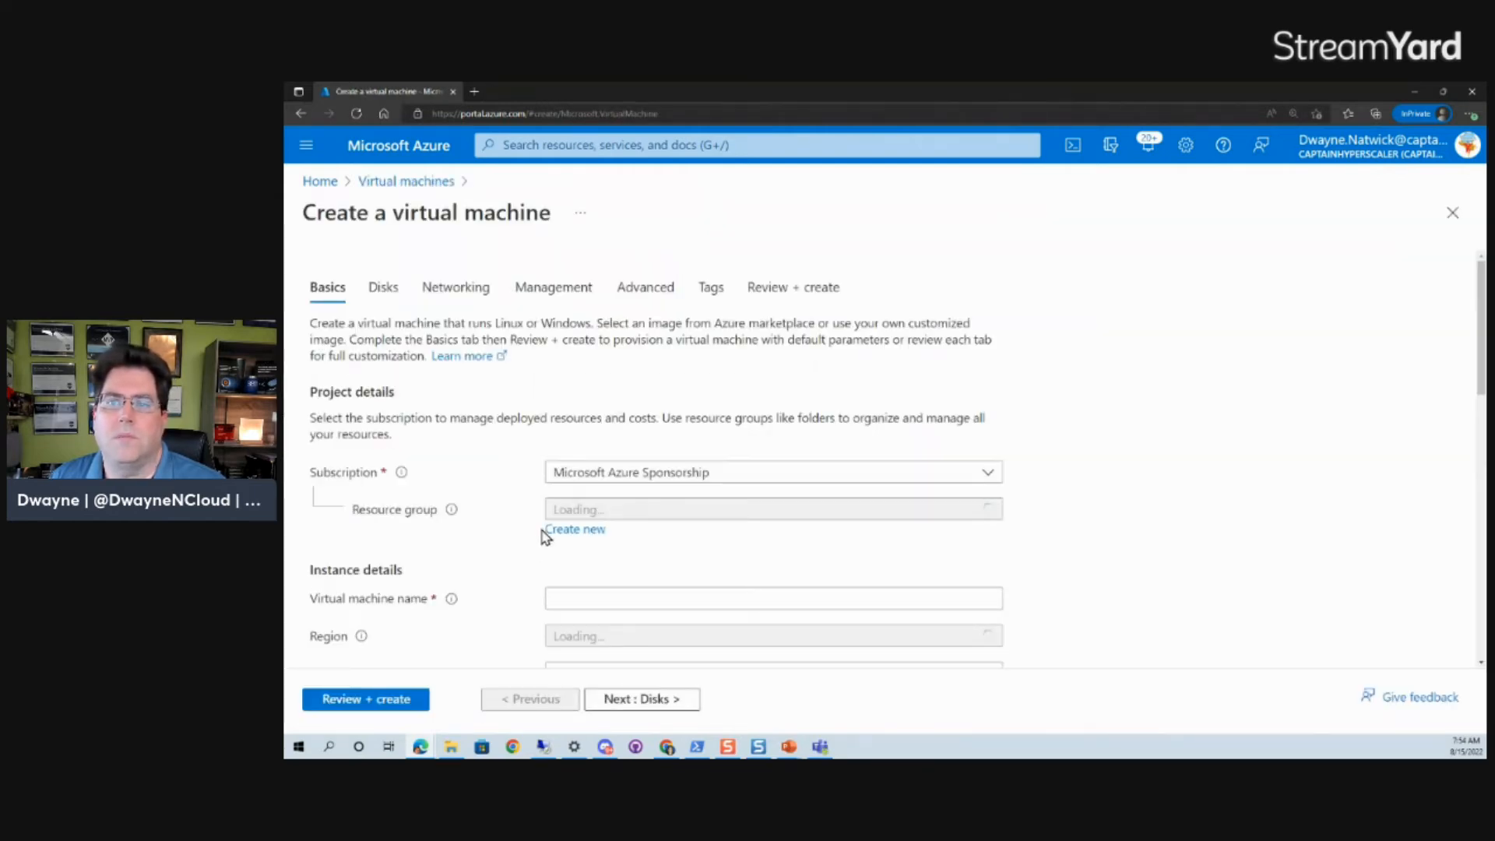
left_click(580, 512)
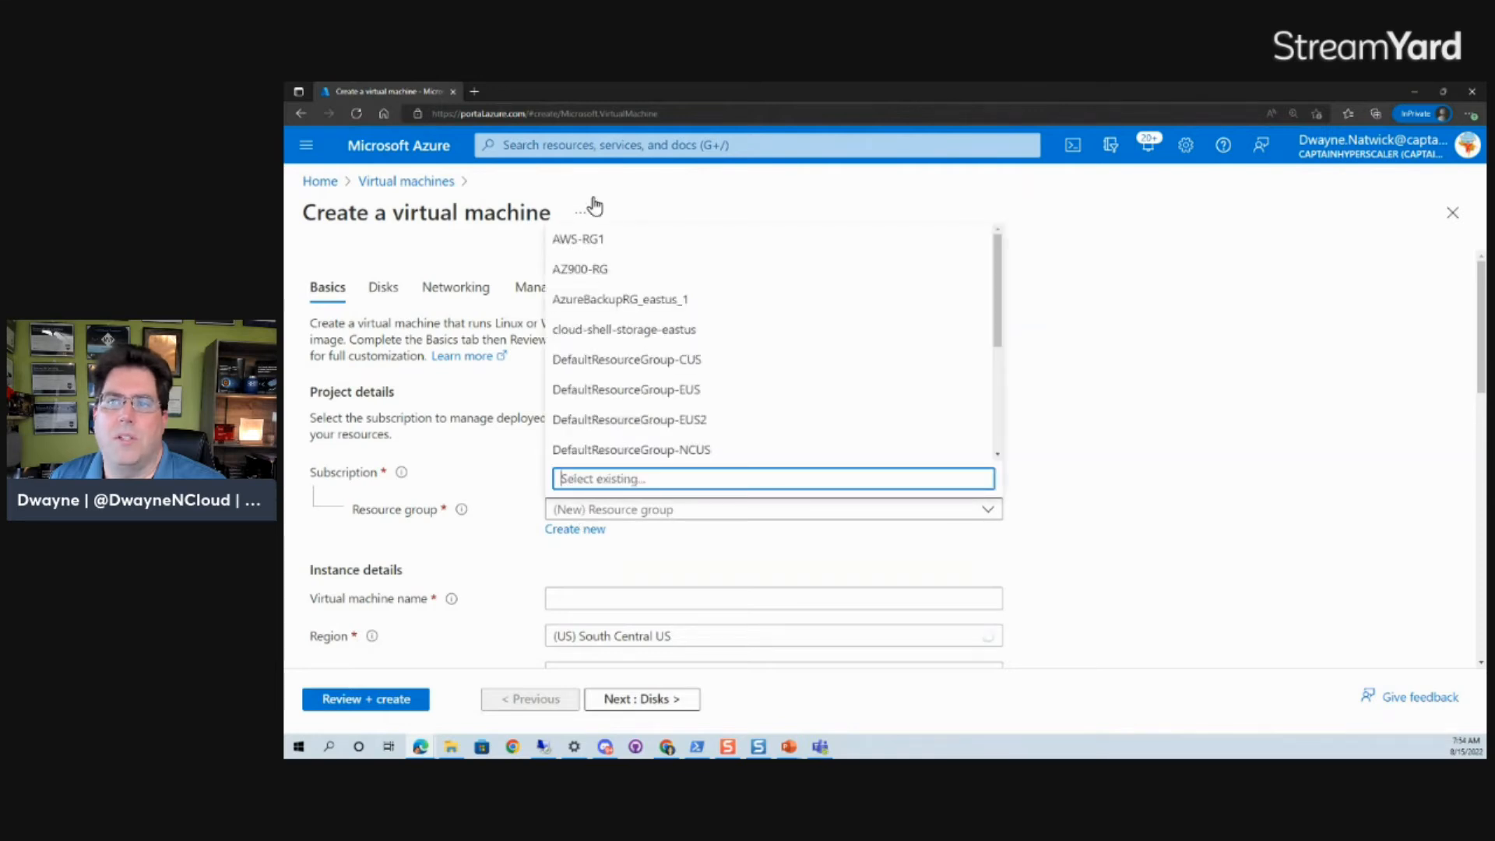
left_click(590, 273)
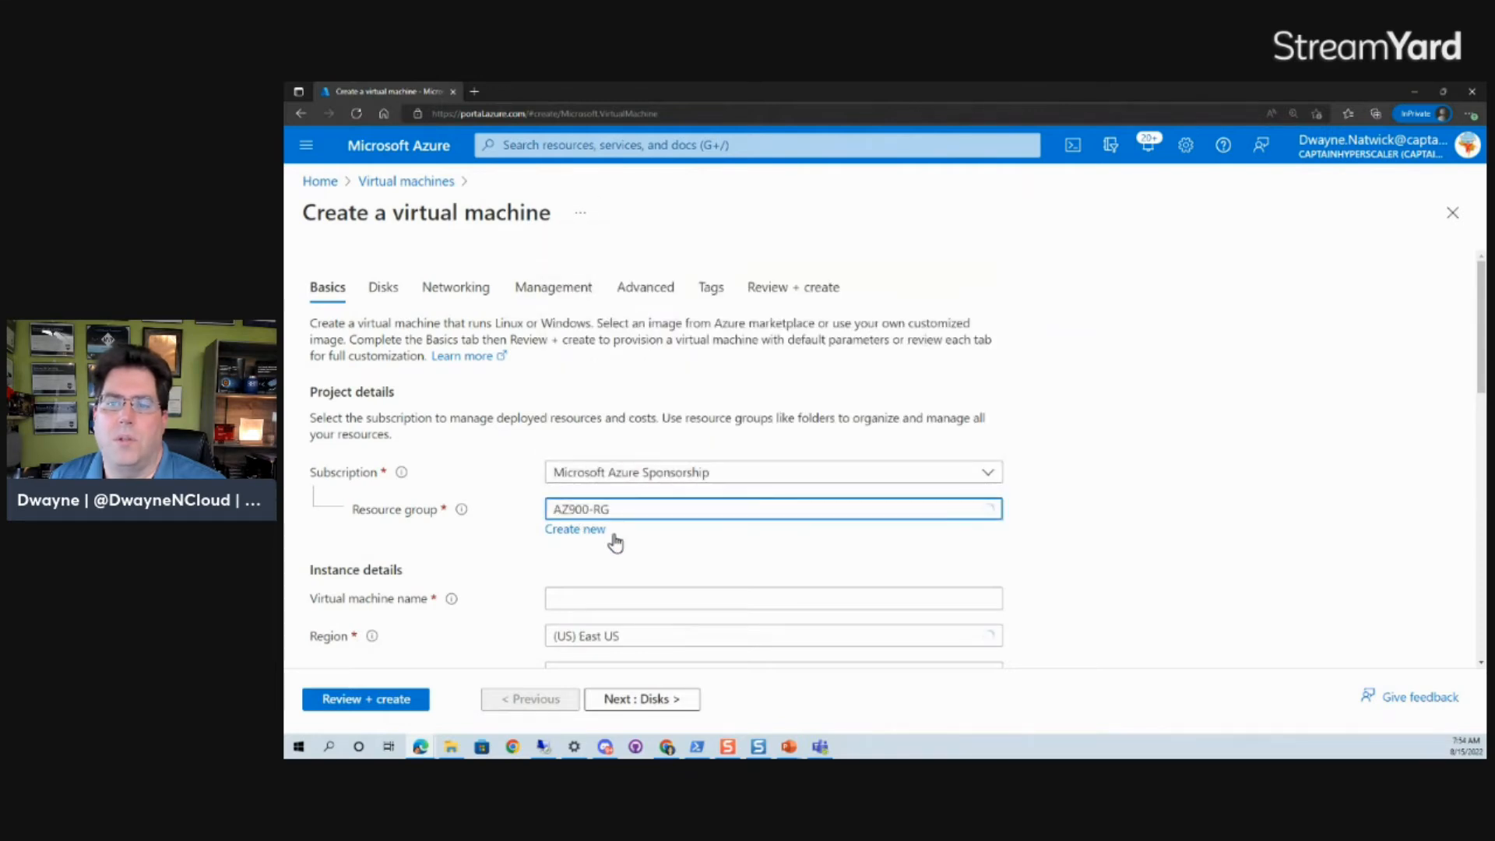
scroll(614, 557, "down", 10)
scroll(614, 558, "up", 8)
scroll(602, 396, "up", 3)
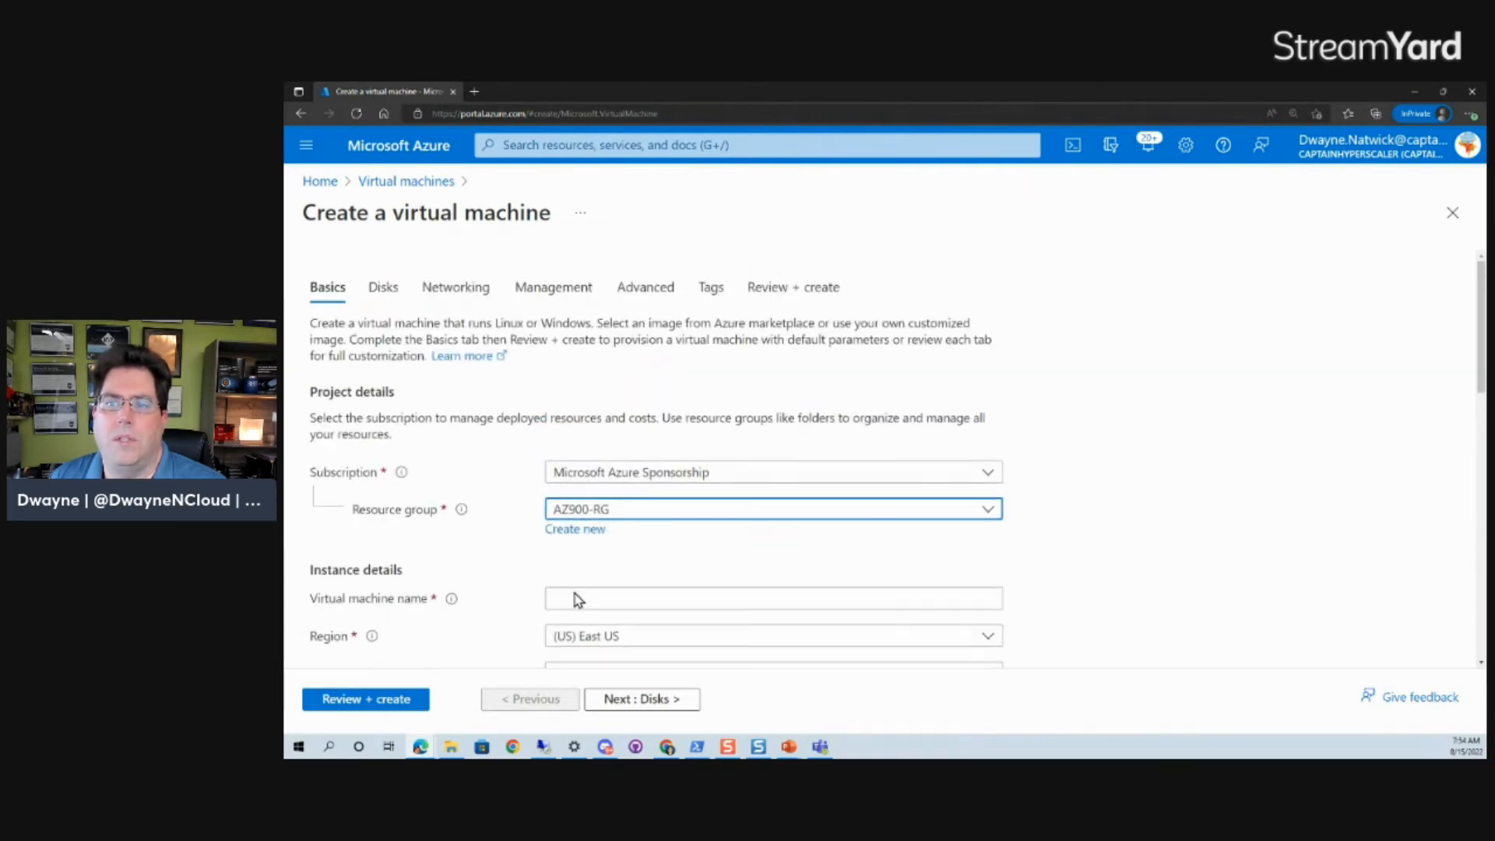
Name the virtual machine 'demovm'.
left_click(604, 600)
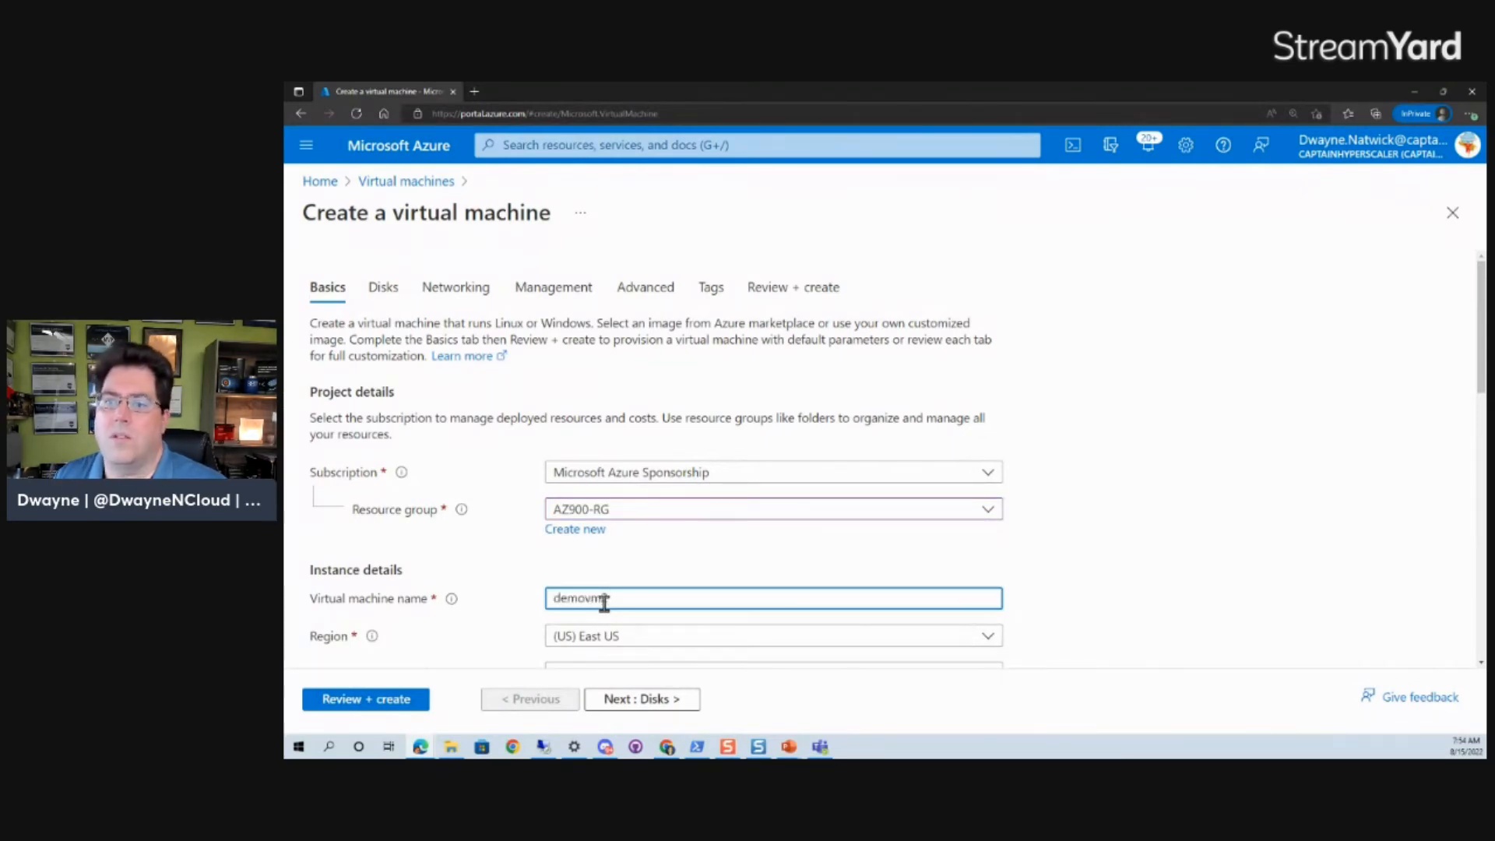
scroll(536, 611, "down", 10)
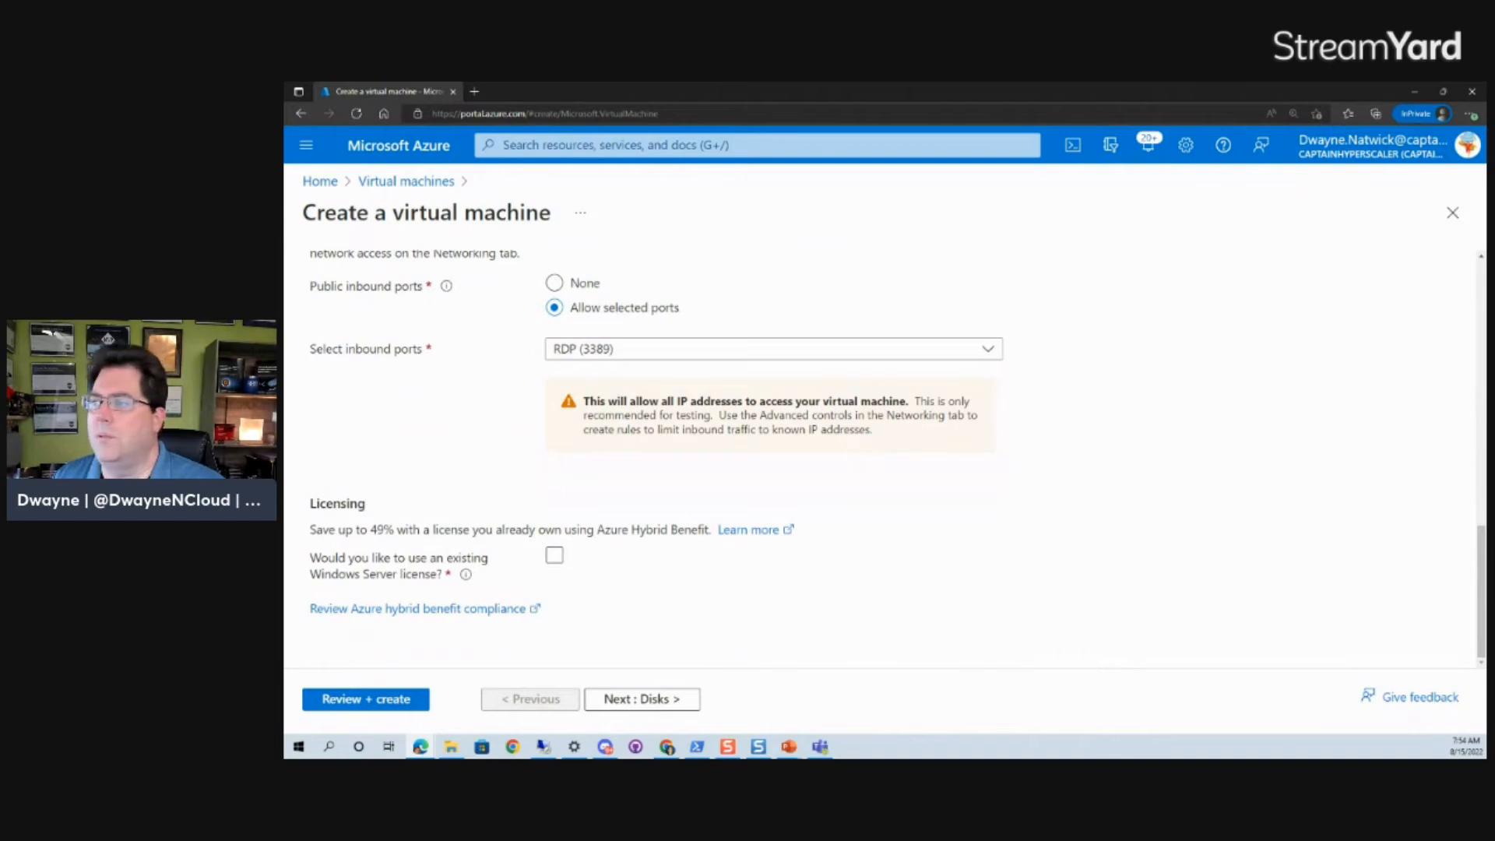
left_click_drag(1479, 594, 1473, 512)
scroll(1448, 510, "up", 3)
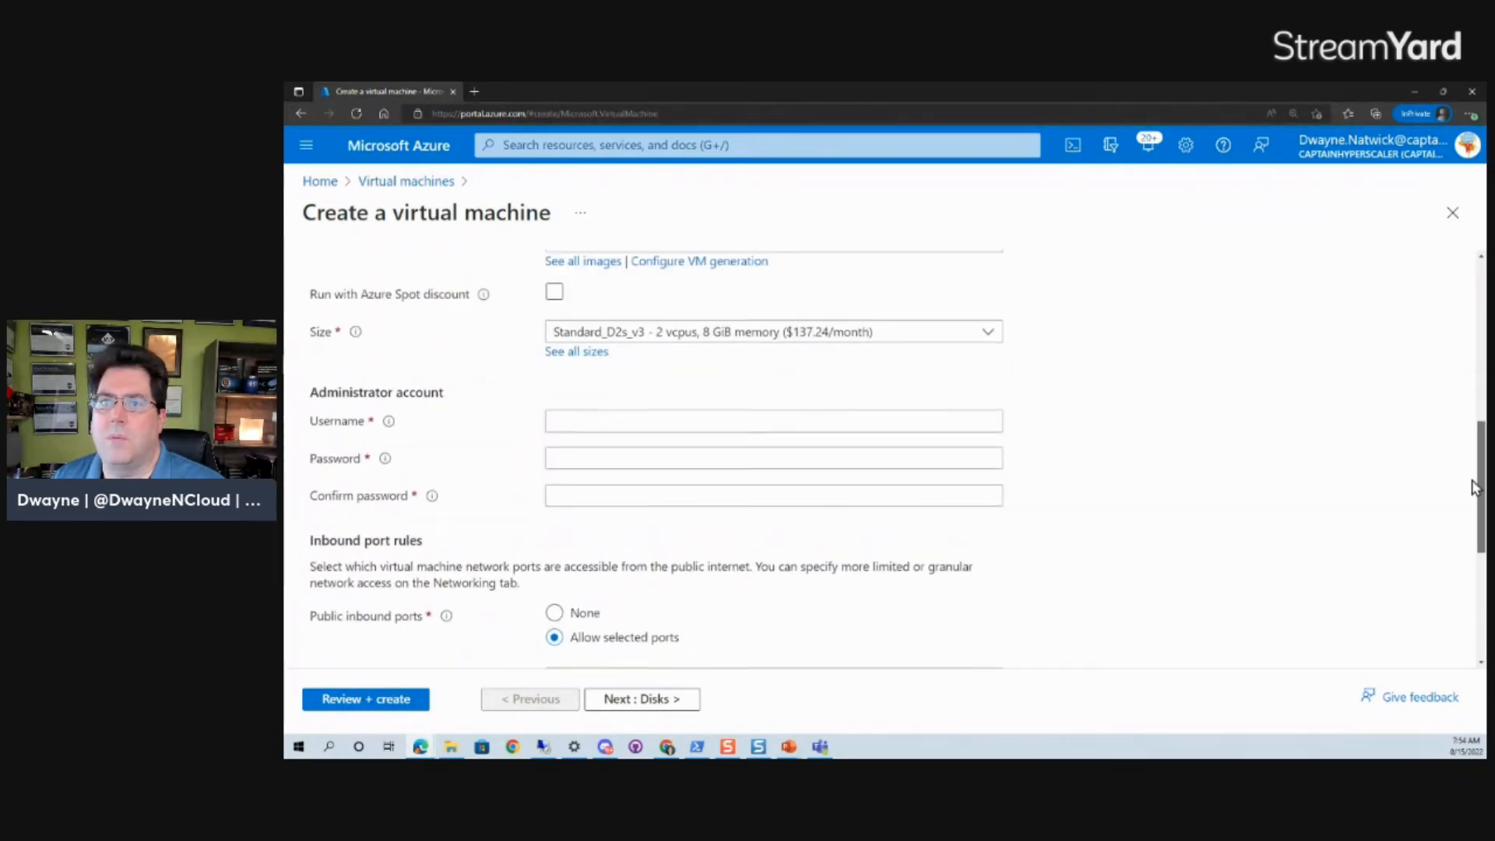
Enter the VM's administrator username and a confirmed password, then advance to the Disks step.
left_click(584, 513)
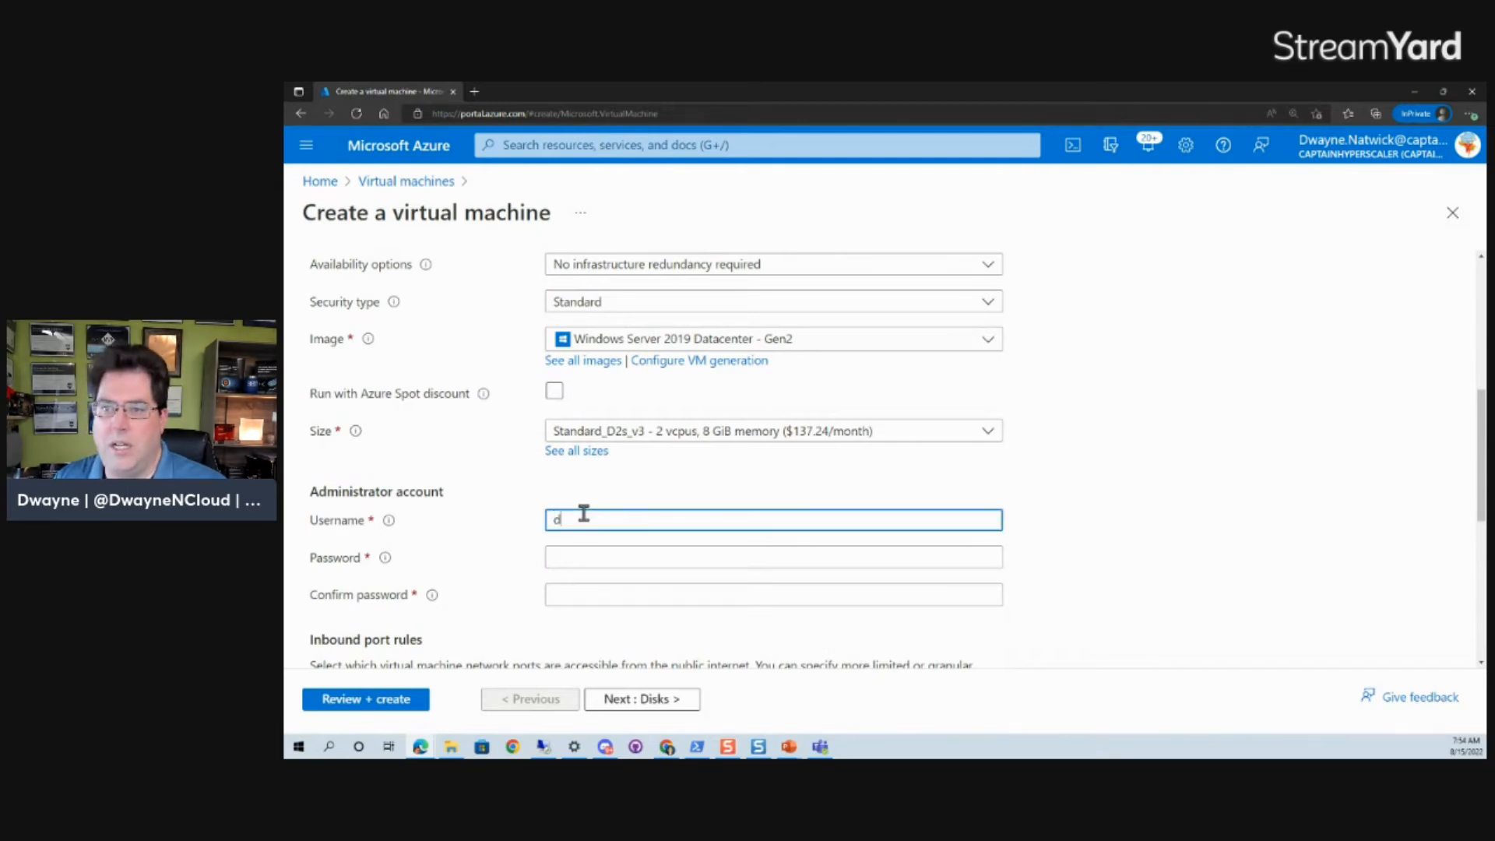
key("Tab")
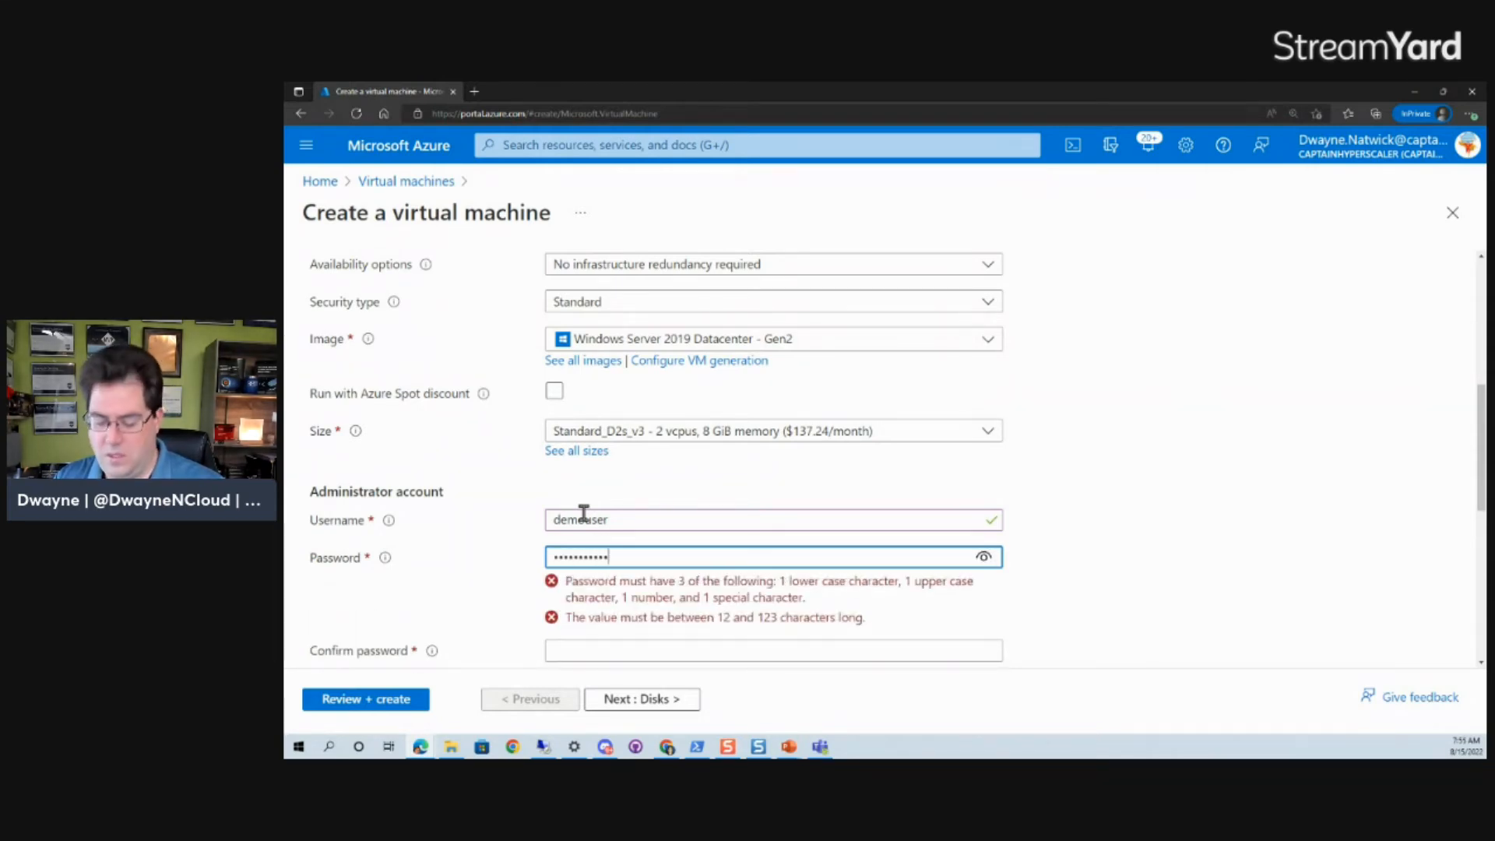
key("Tab")
type("P")
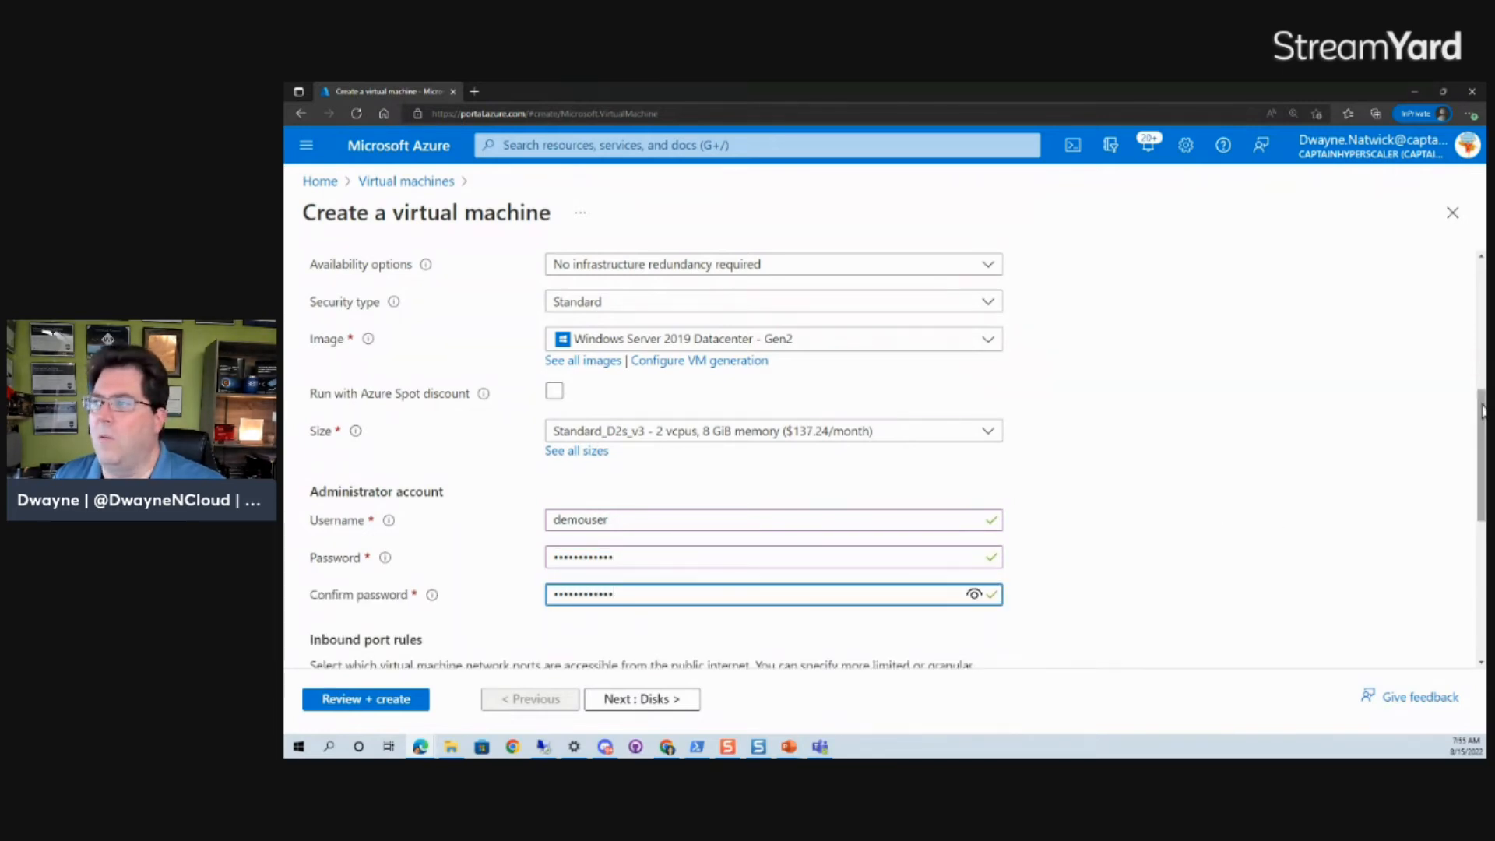
scroll(1483, 431, "down", 5)
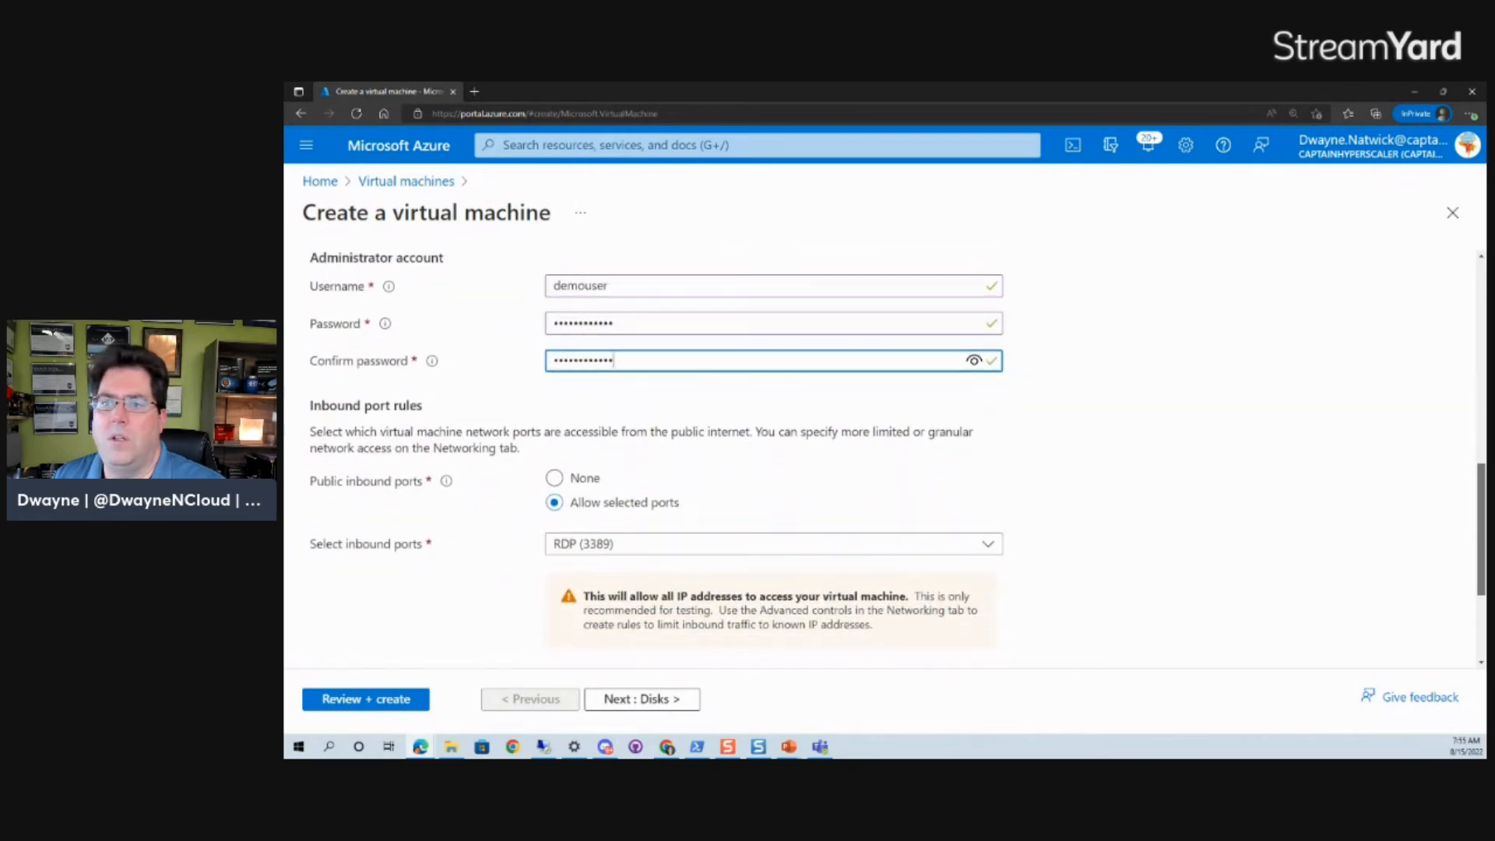
scroll(1479, 545, "down", 2)
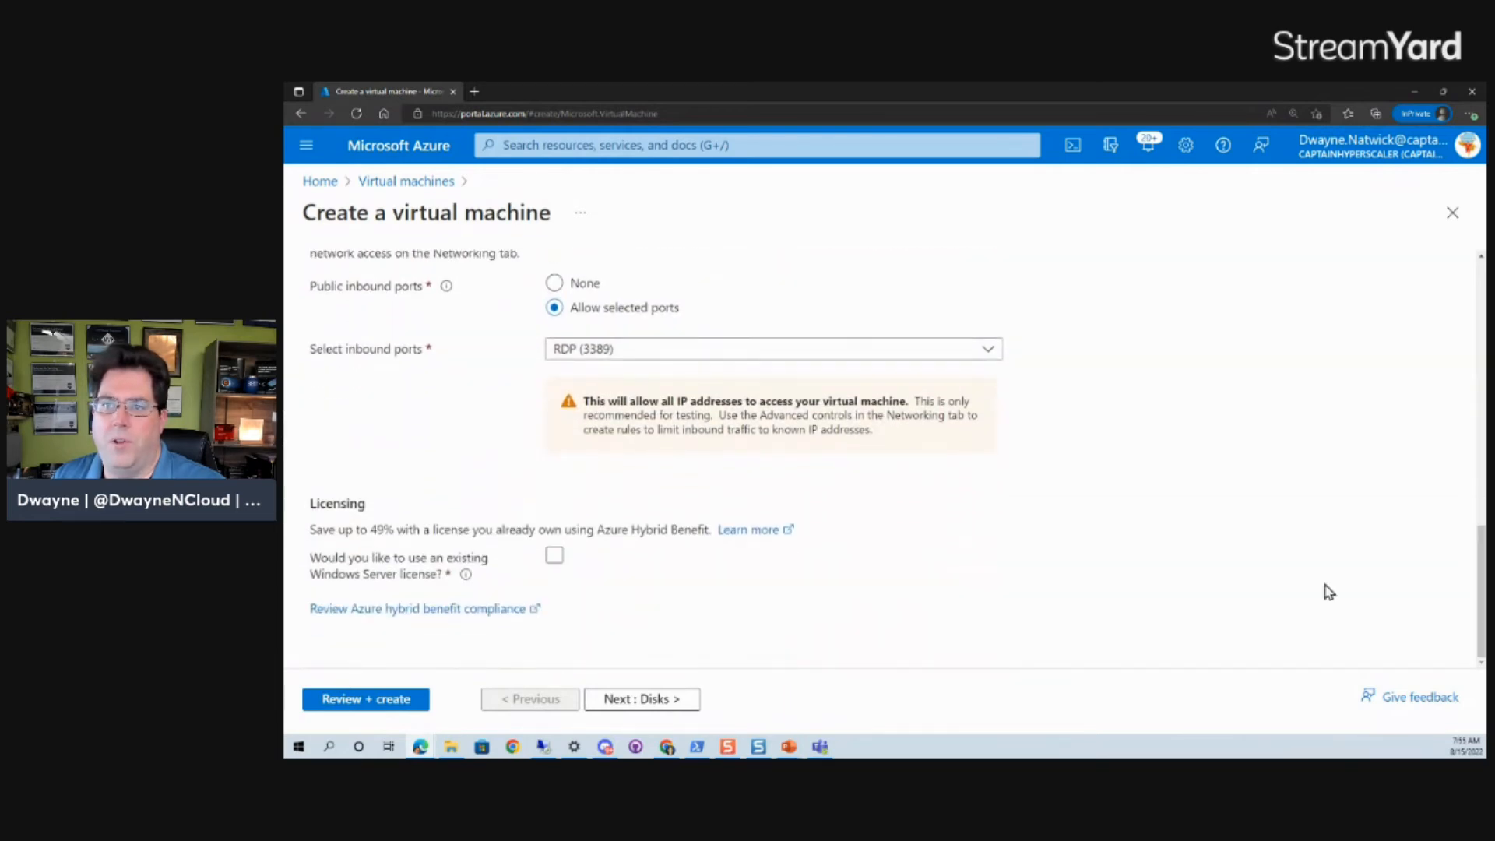
left_click(673, 704)
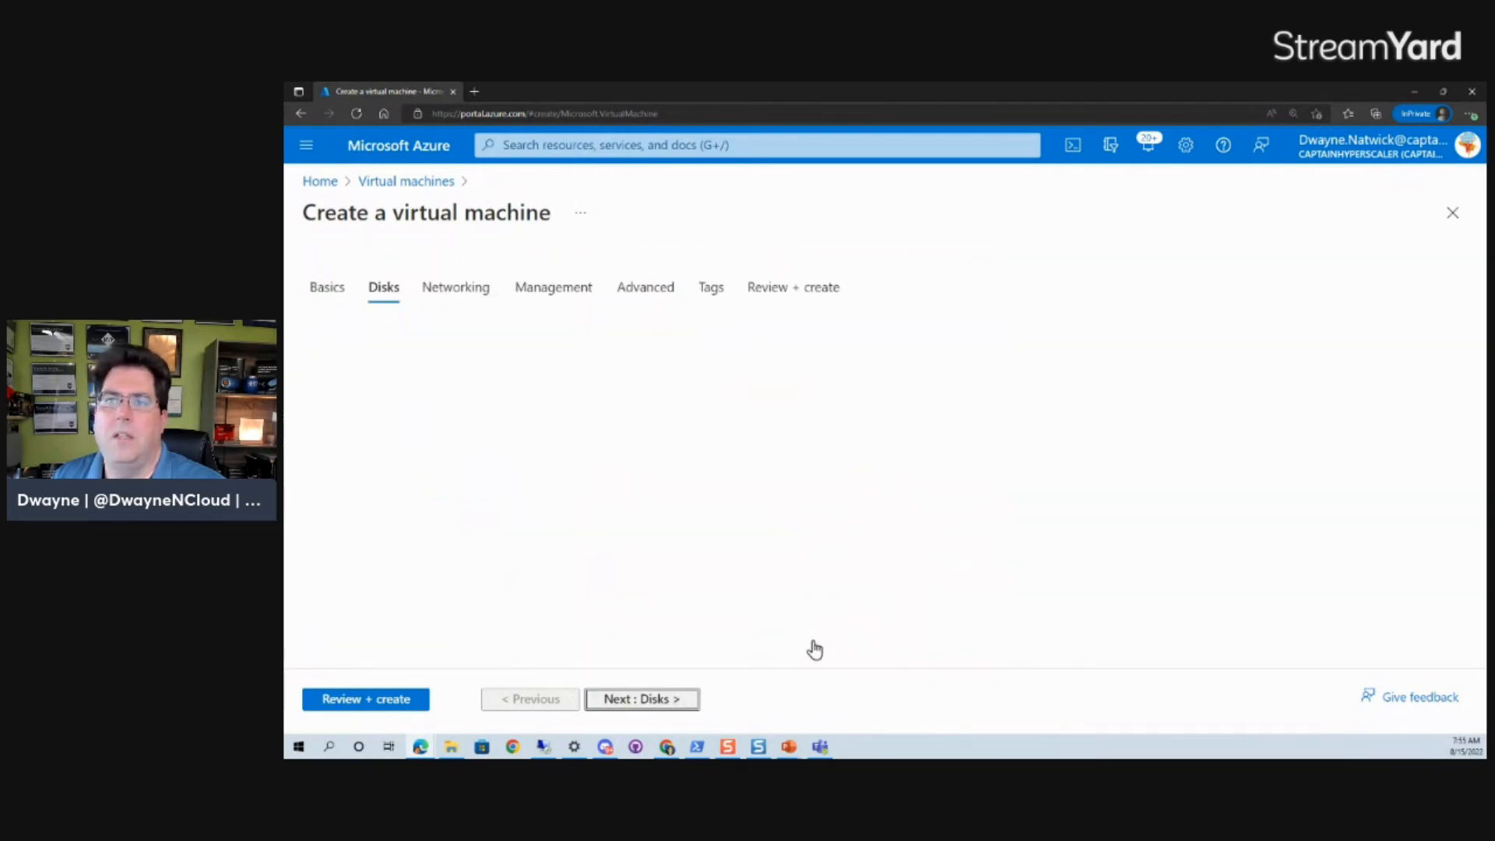
Move through Networking to Management and enable Login with Azure AD for the VM.
left_click(682, 698)
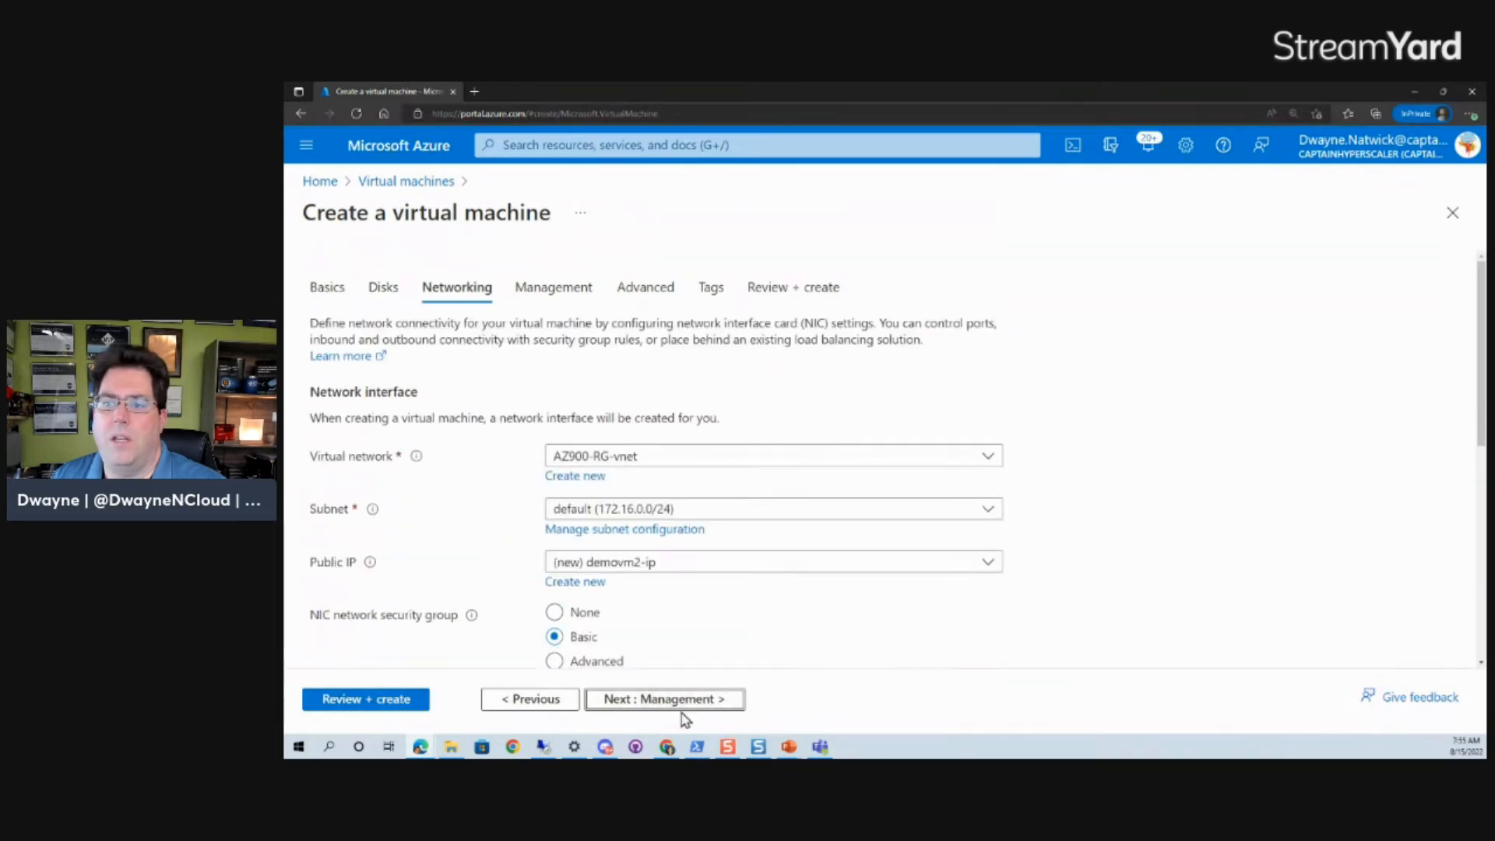
left_click(678, 704)
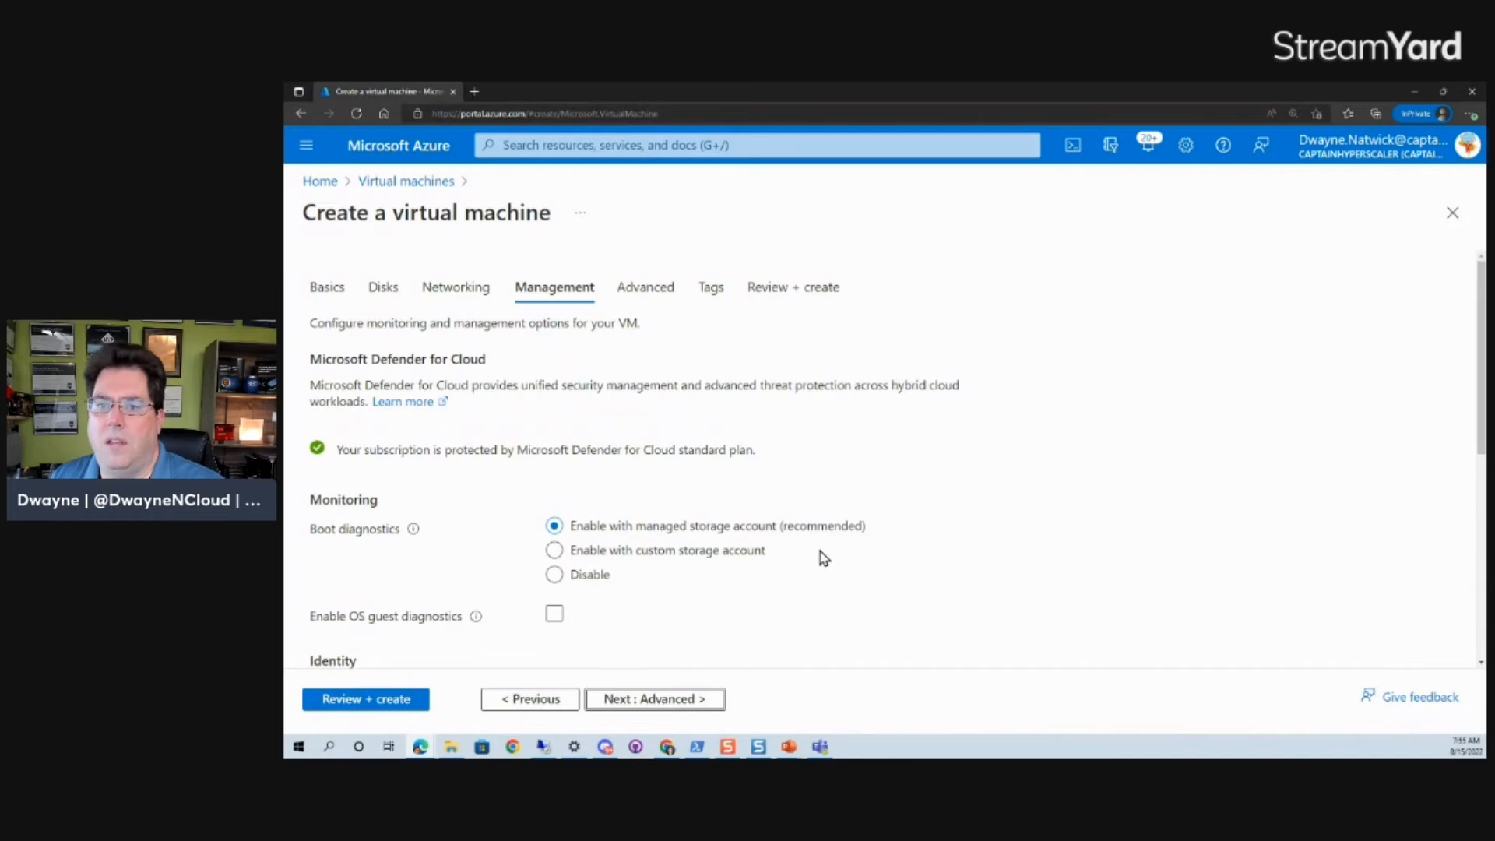
left_click_drag(1482, 313, 1483, 456)
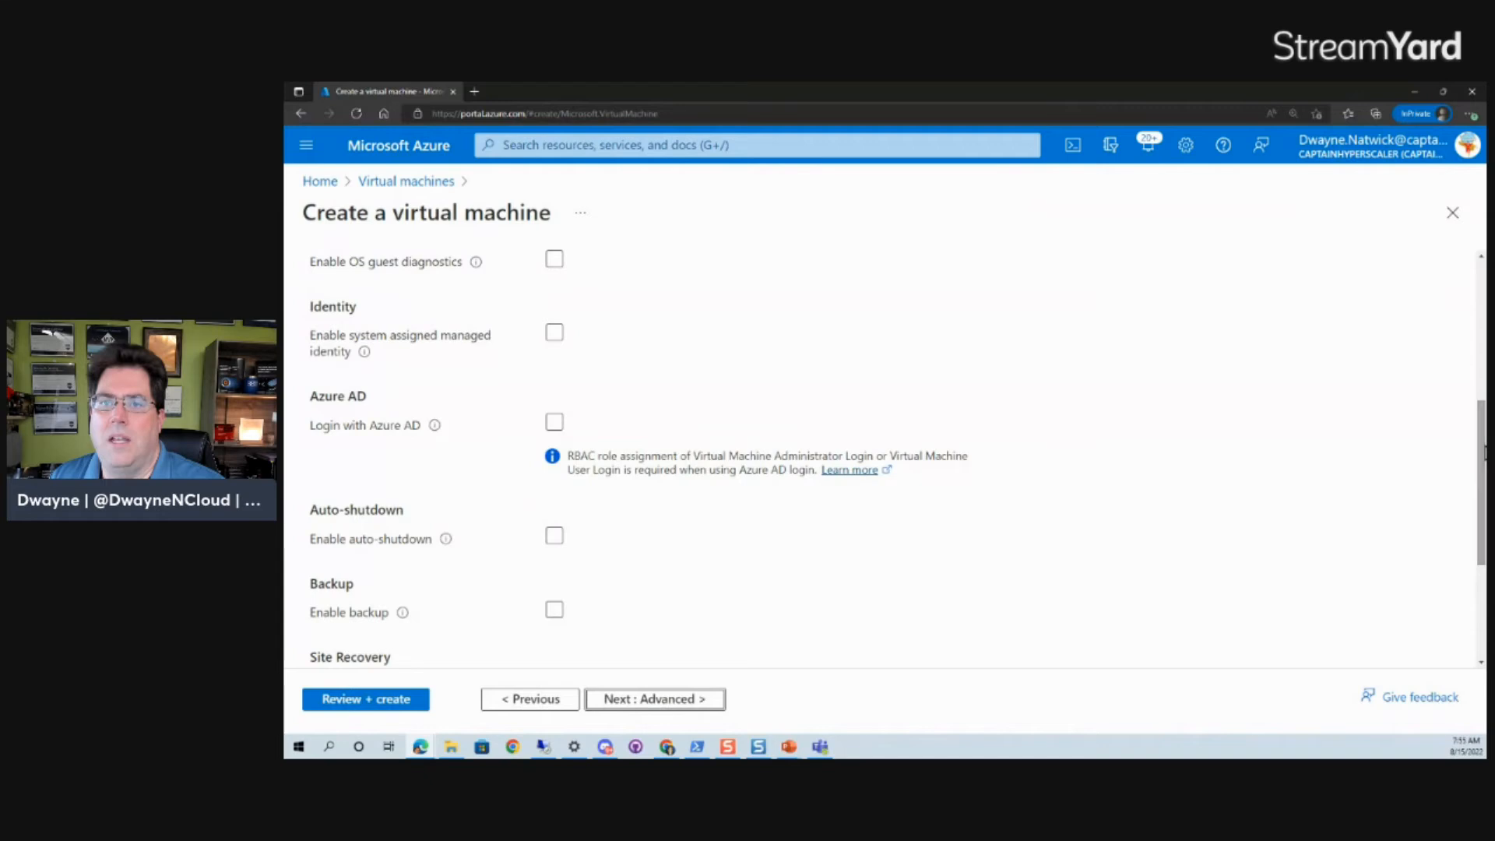
left_click(554, 423)
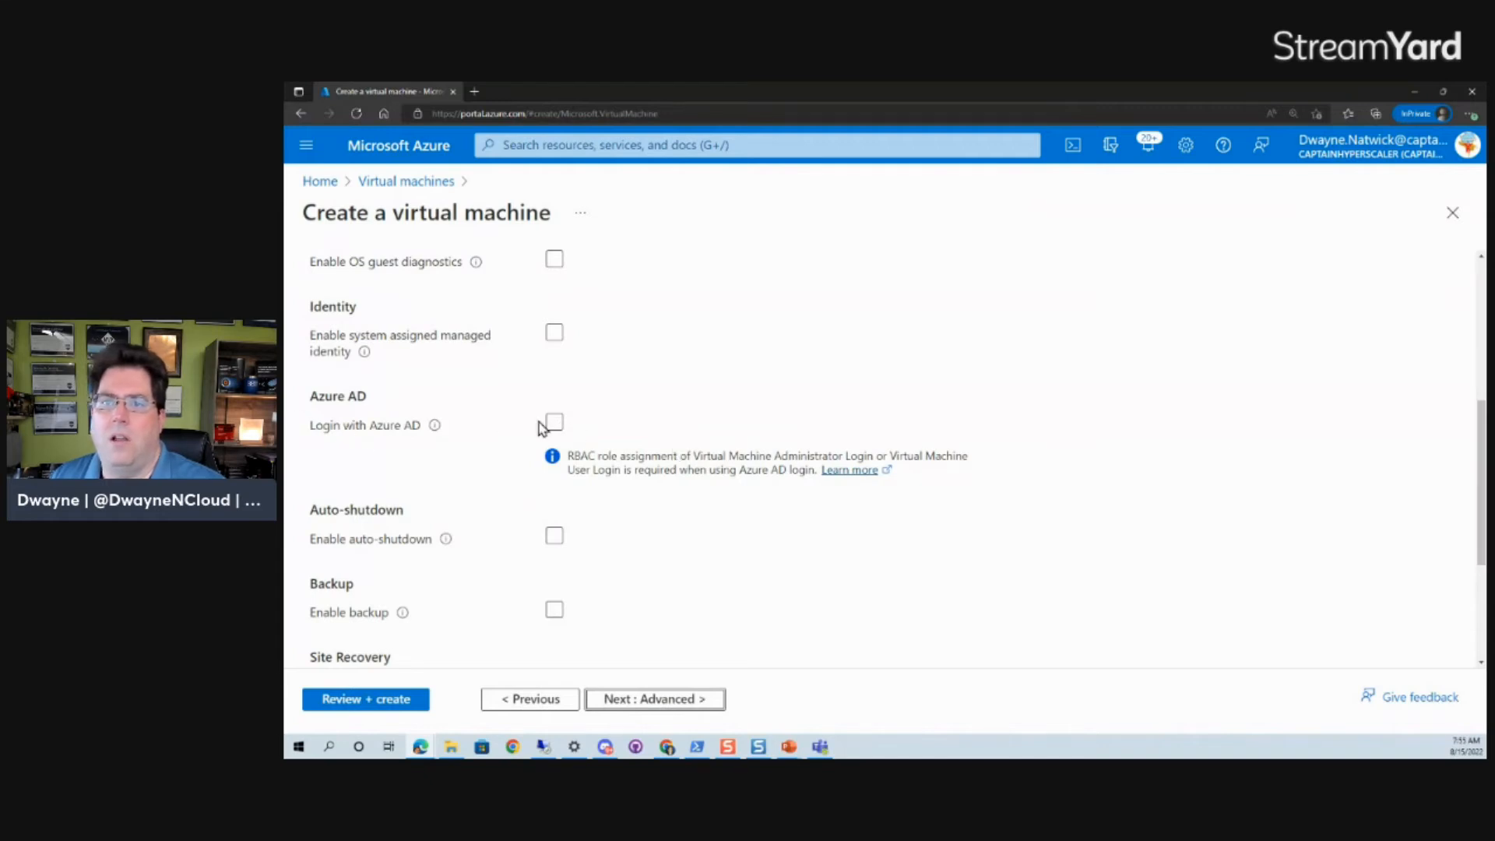
left_click(556, 423)
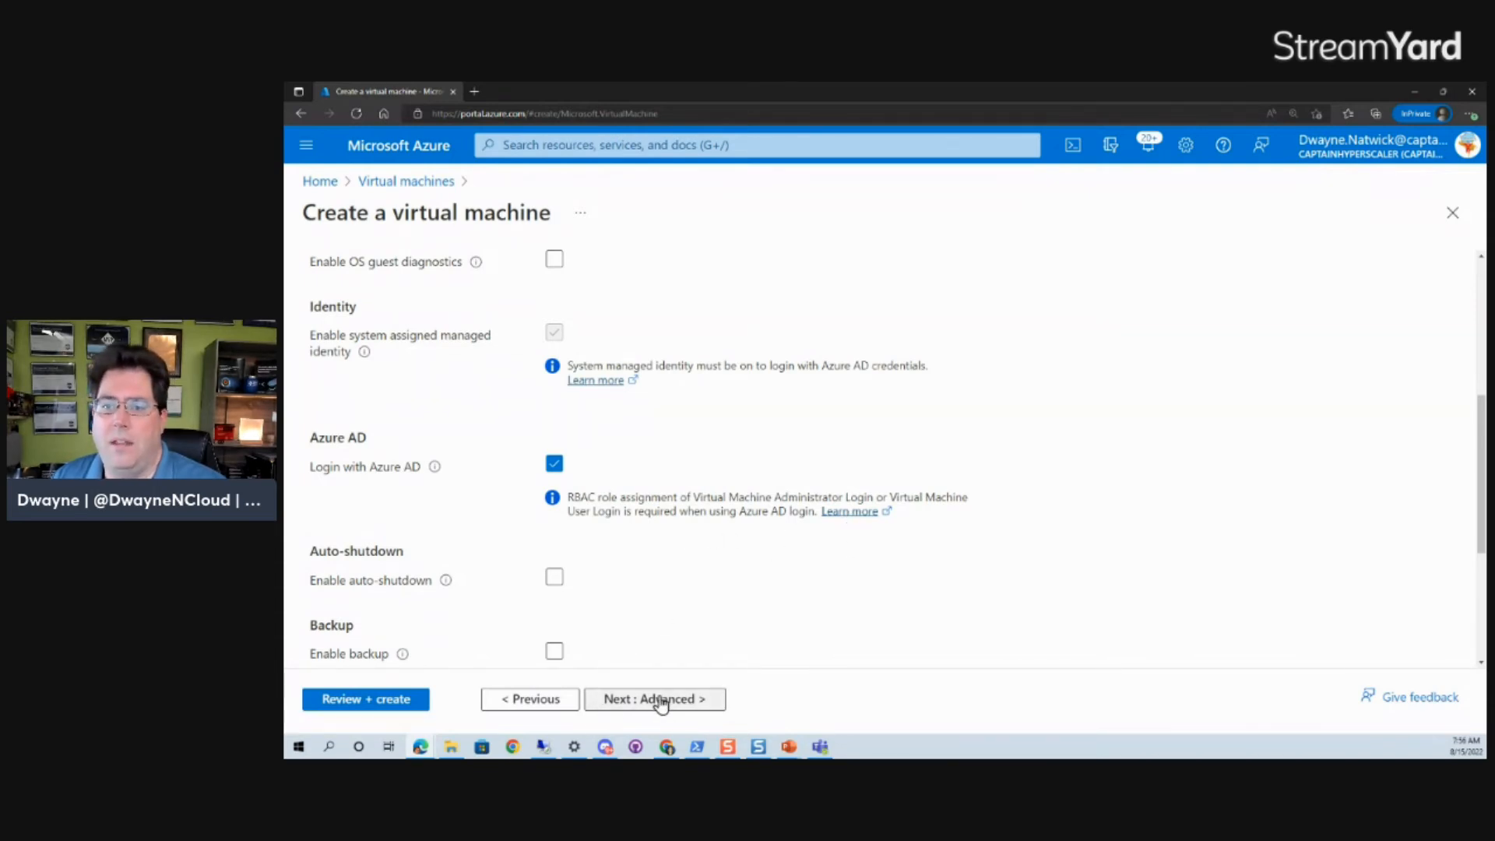
Validate the demovm configuration and deploy it to AZ900-RG.
left_click(359, 704)
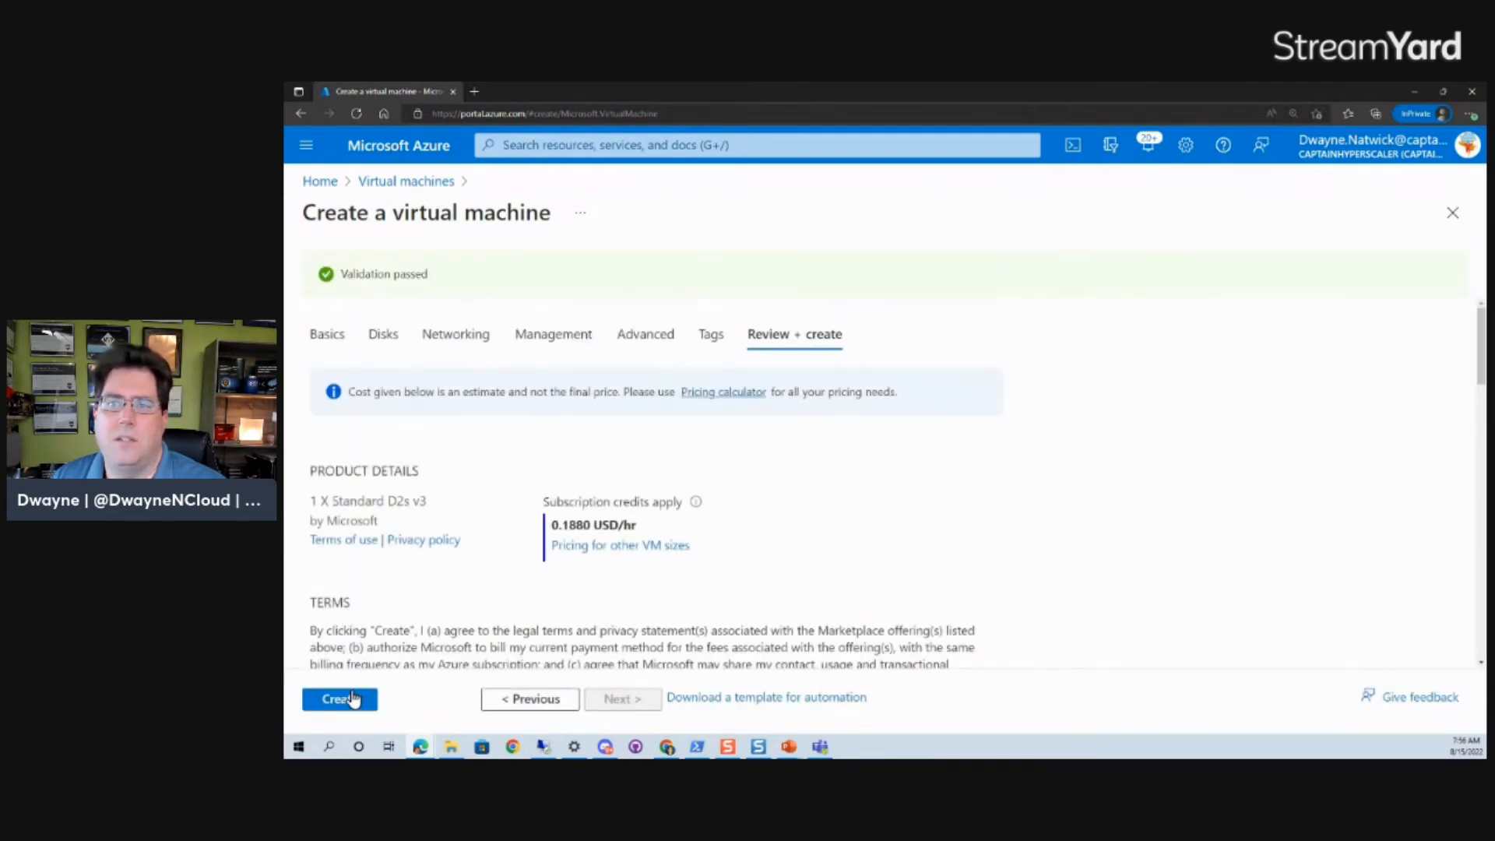
left_click(351, 702)
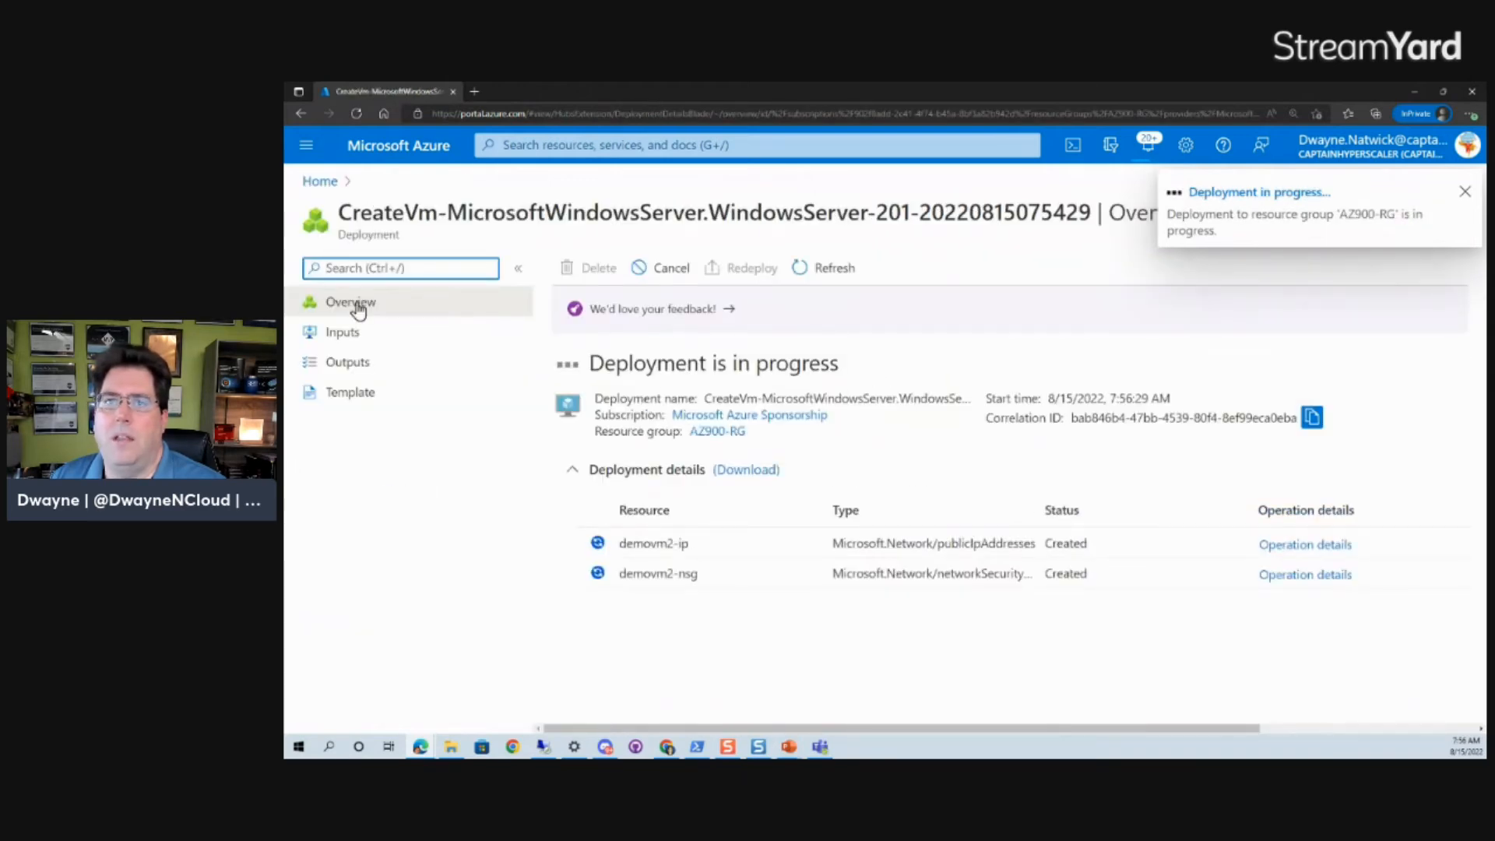
Go from Home through Resource groups to AZ900-RG's Access control (IAM) page.
left_click(316, 184)
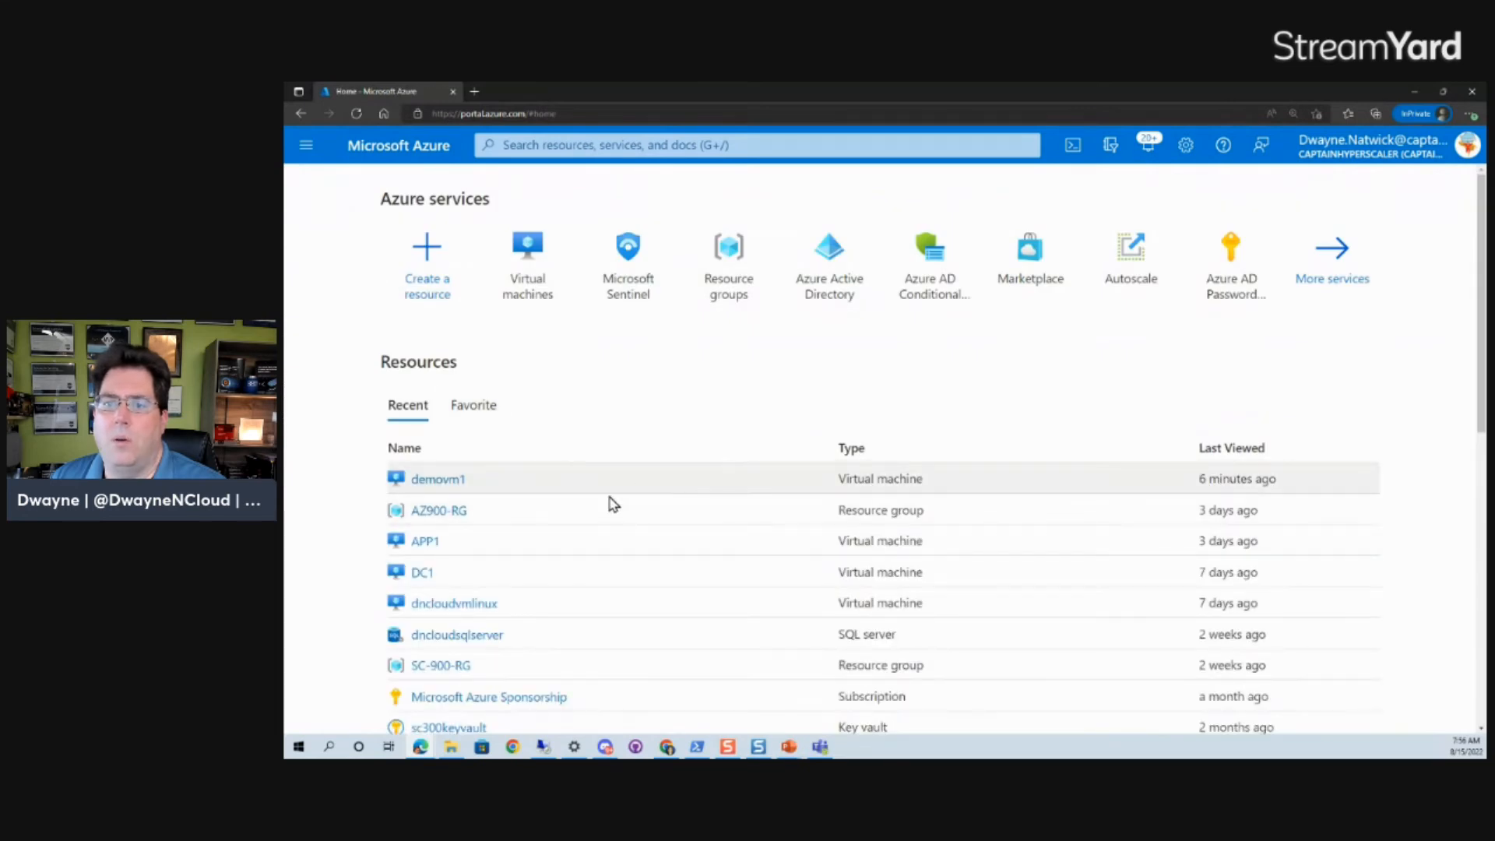
left_click(739, 268)
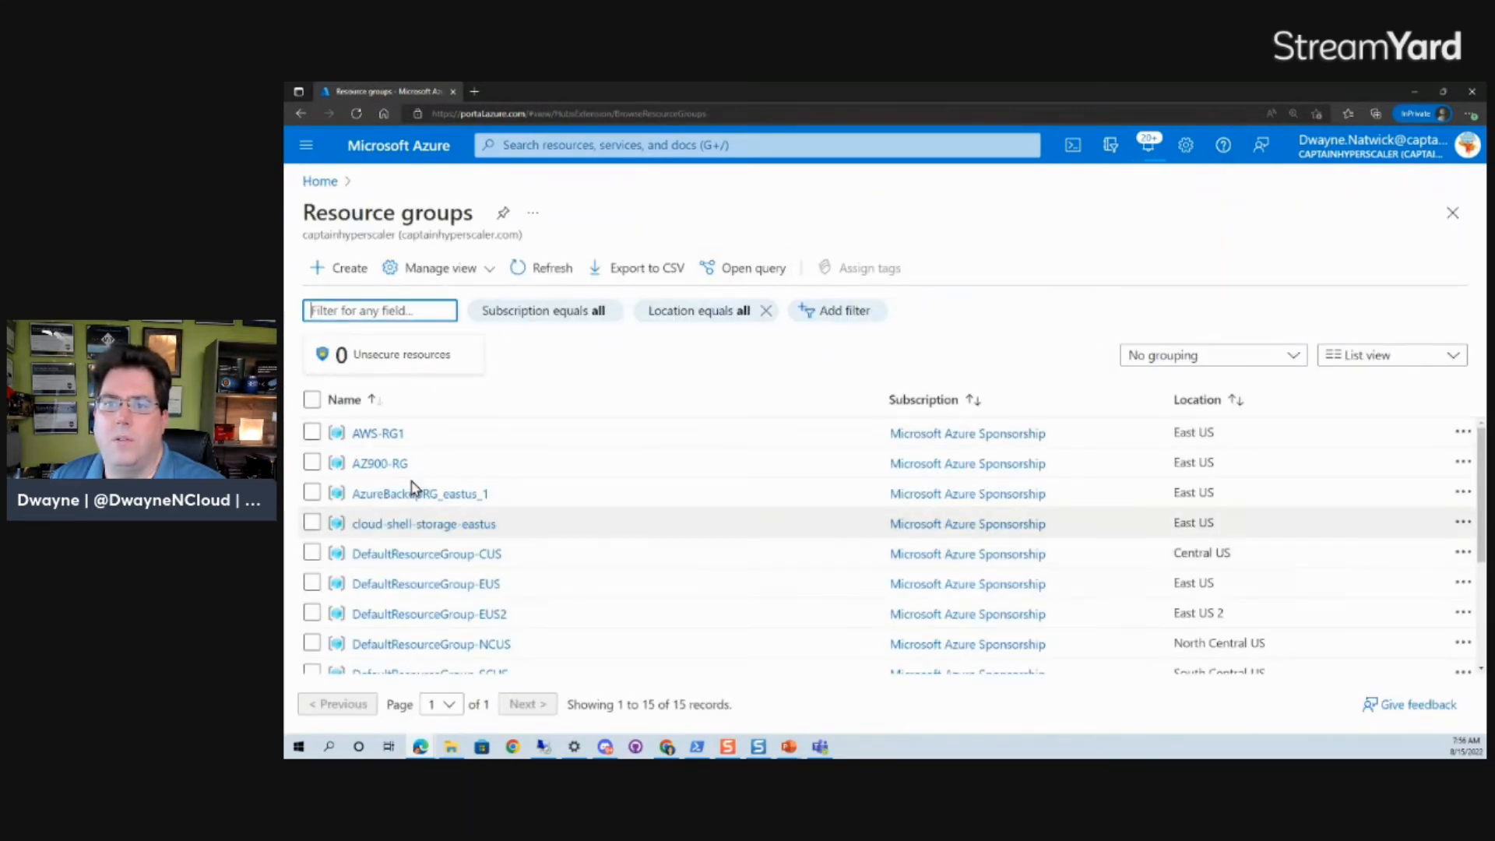
left_click(382, 463)
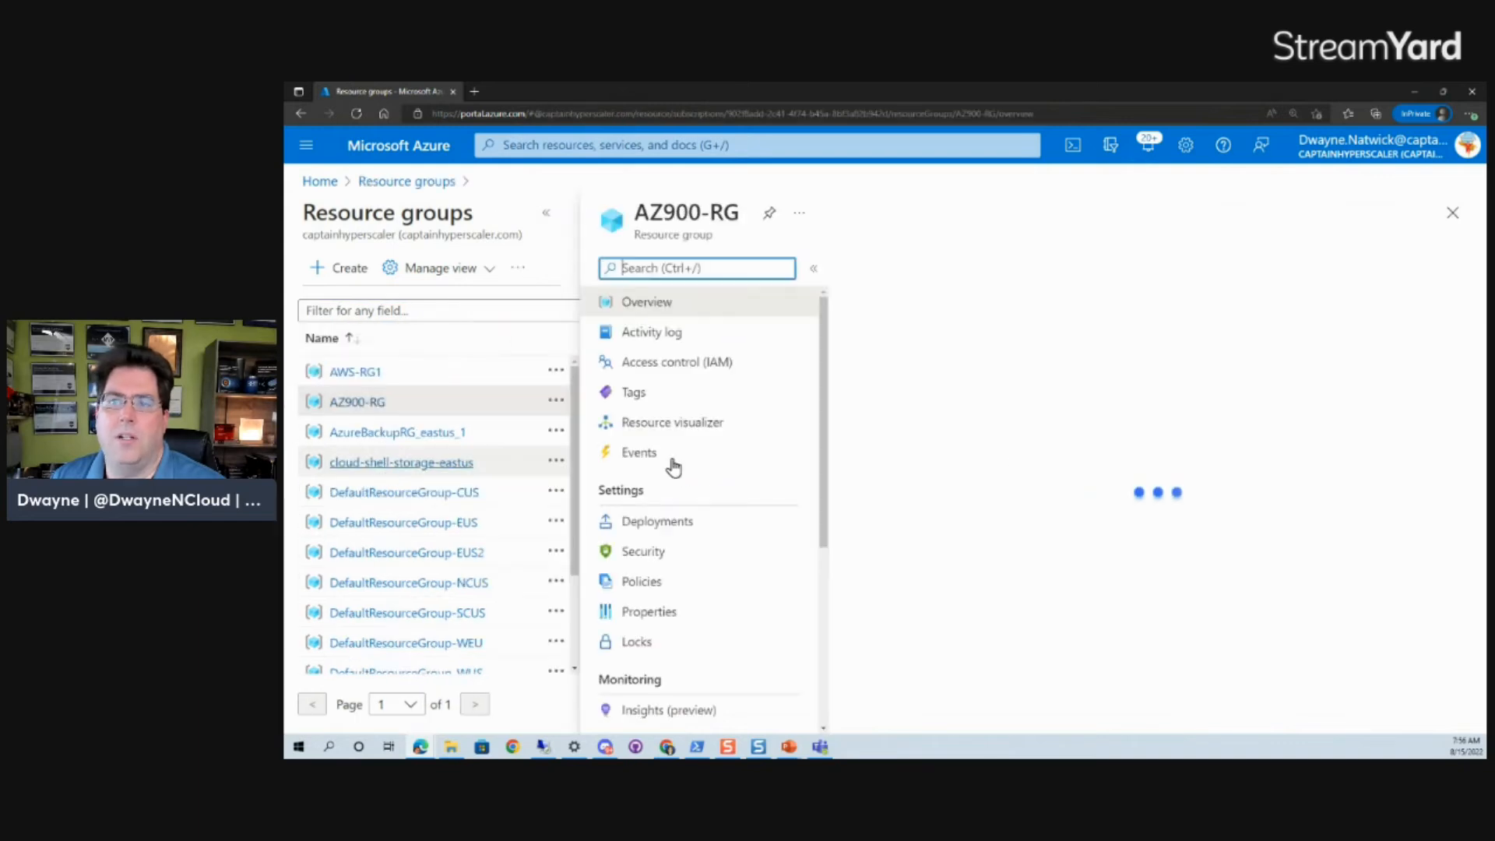
left_click(670, 364)
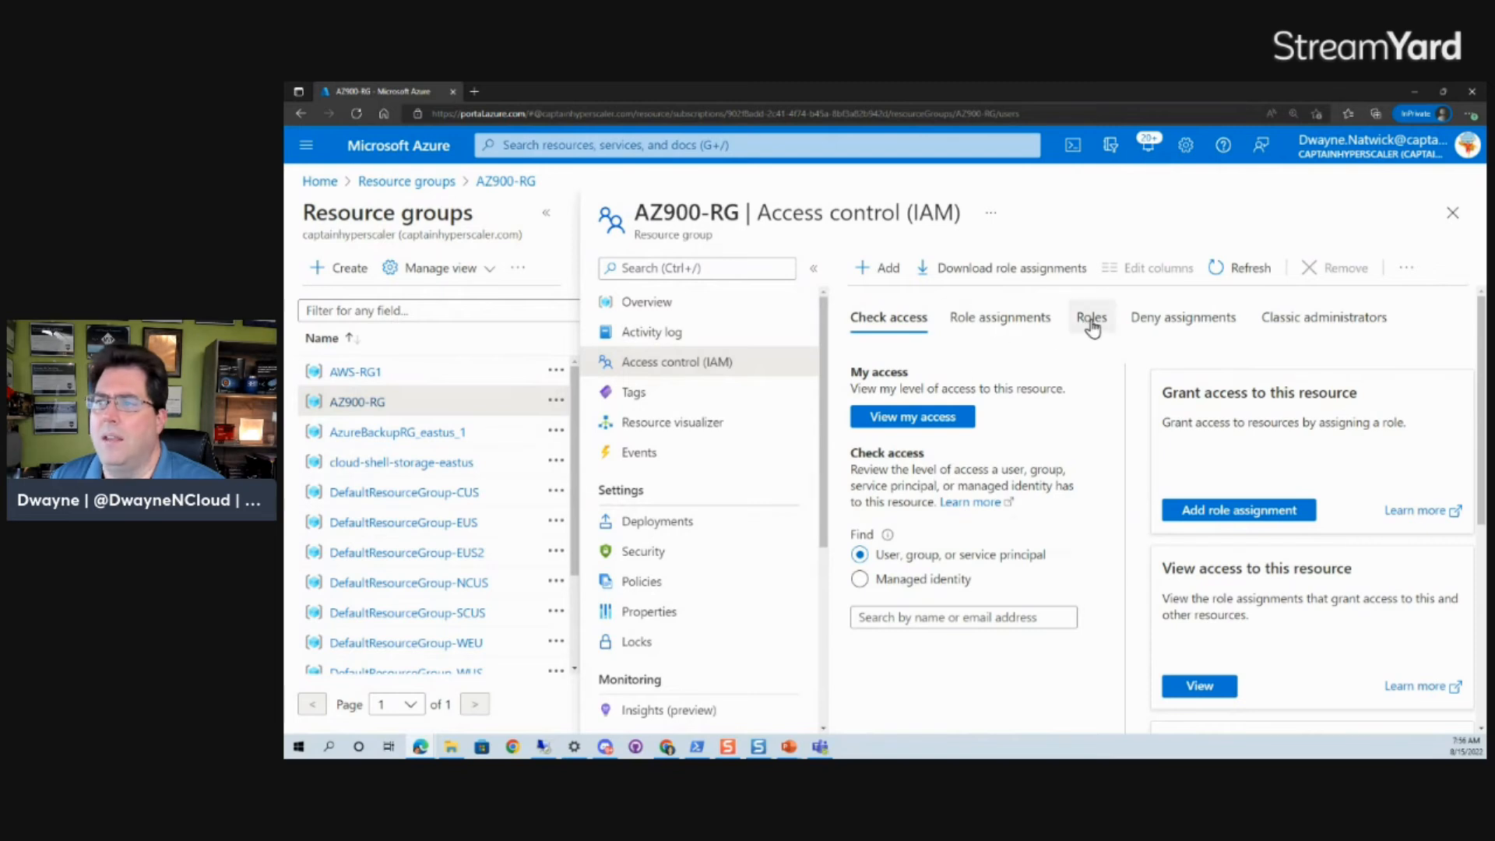
Filter AZ900-RG's role definitions by 'virtual mach' and widen the Name column.
left_click(976, 331)
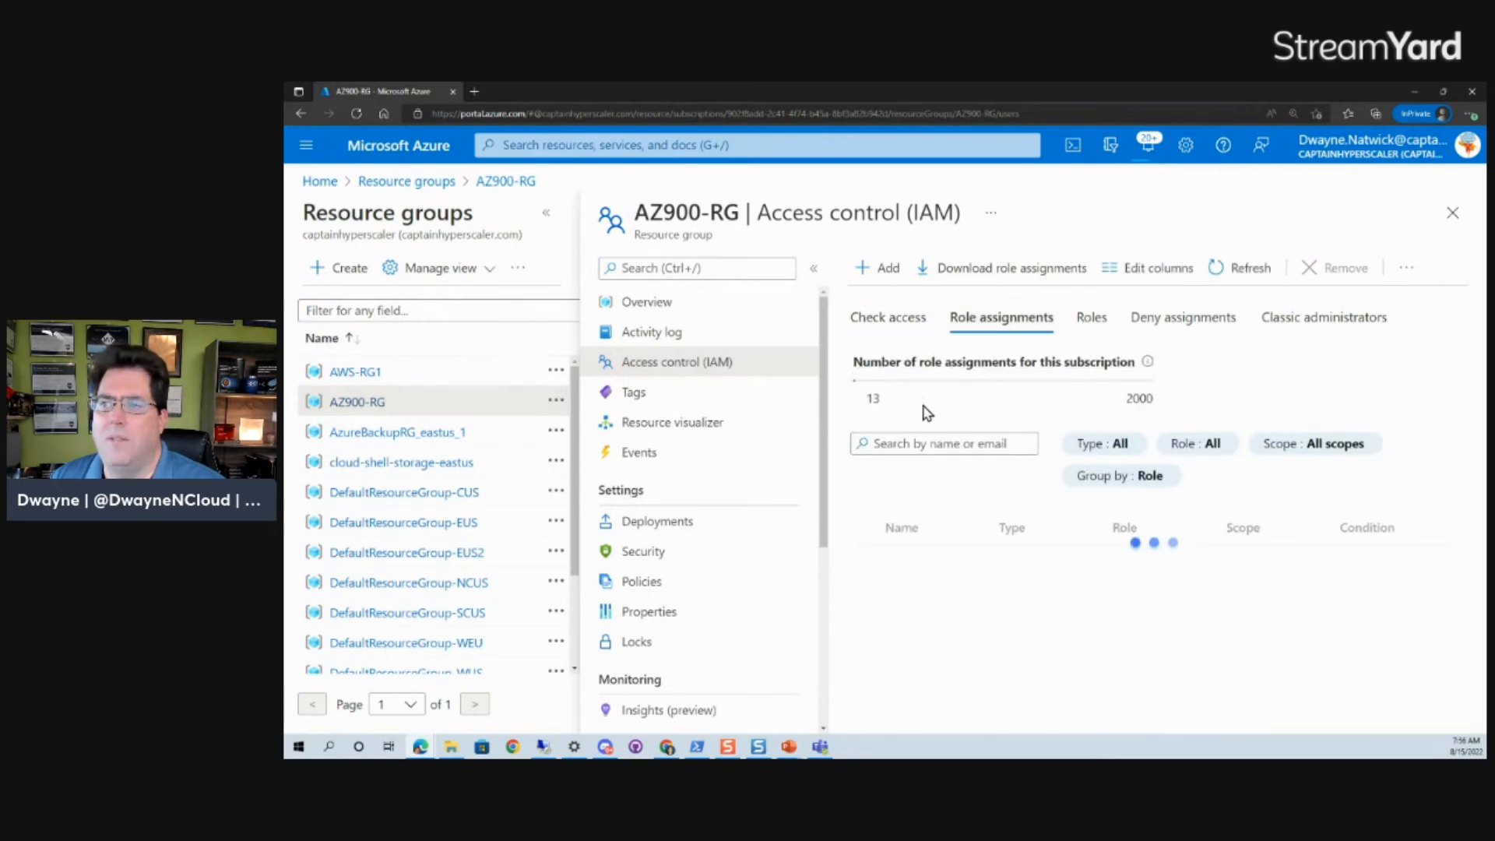
left_click(903, 450)
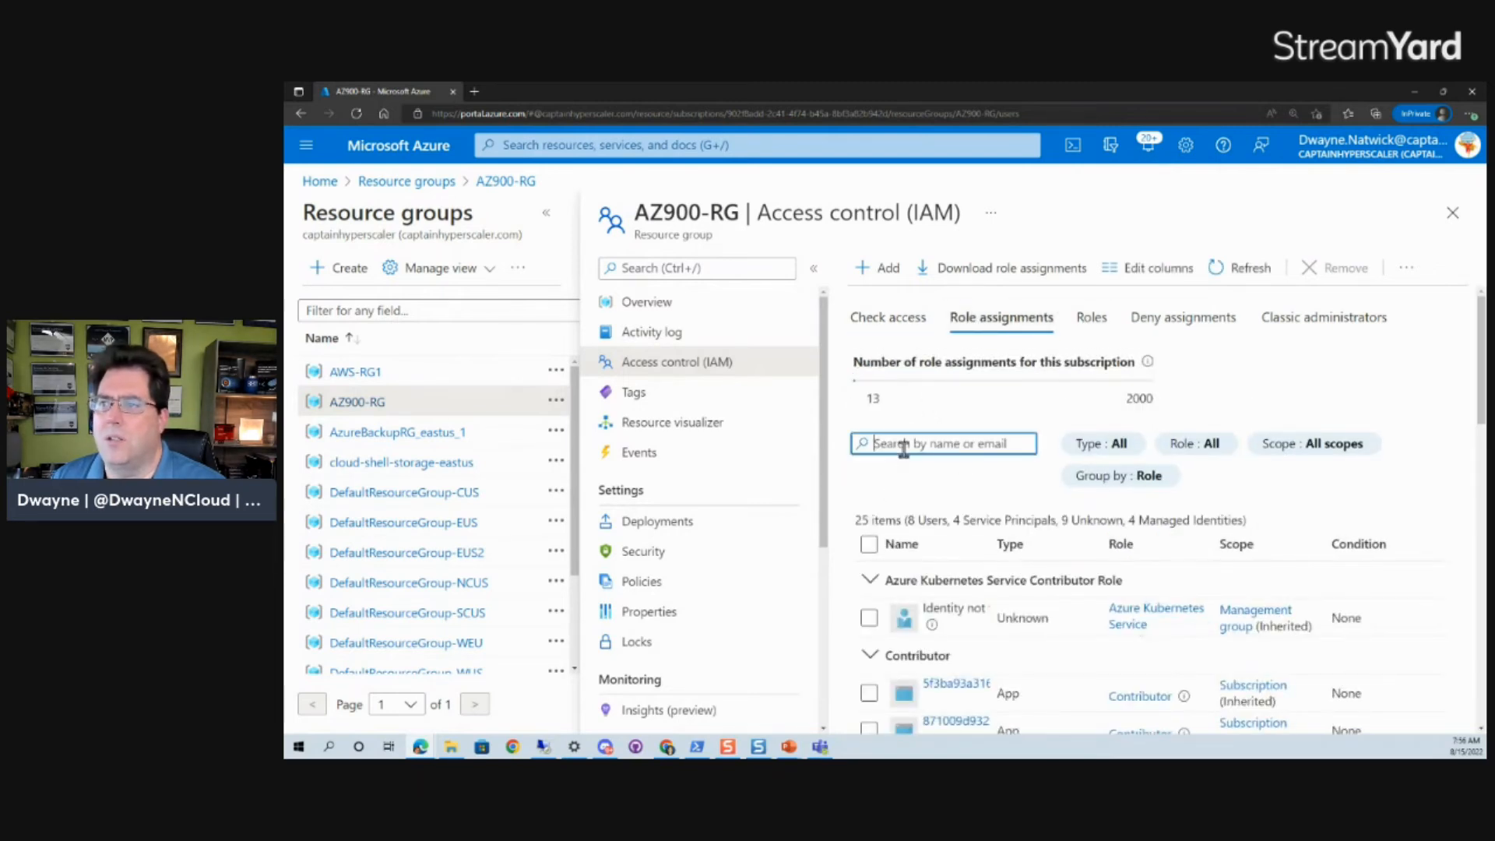
left_click(1090, 317)
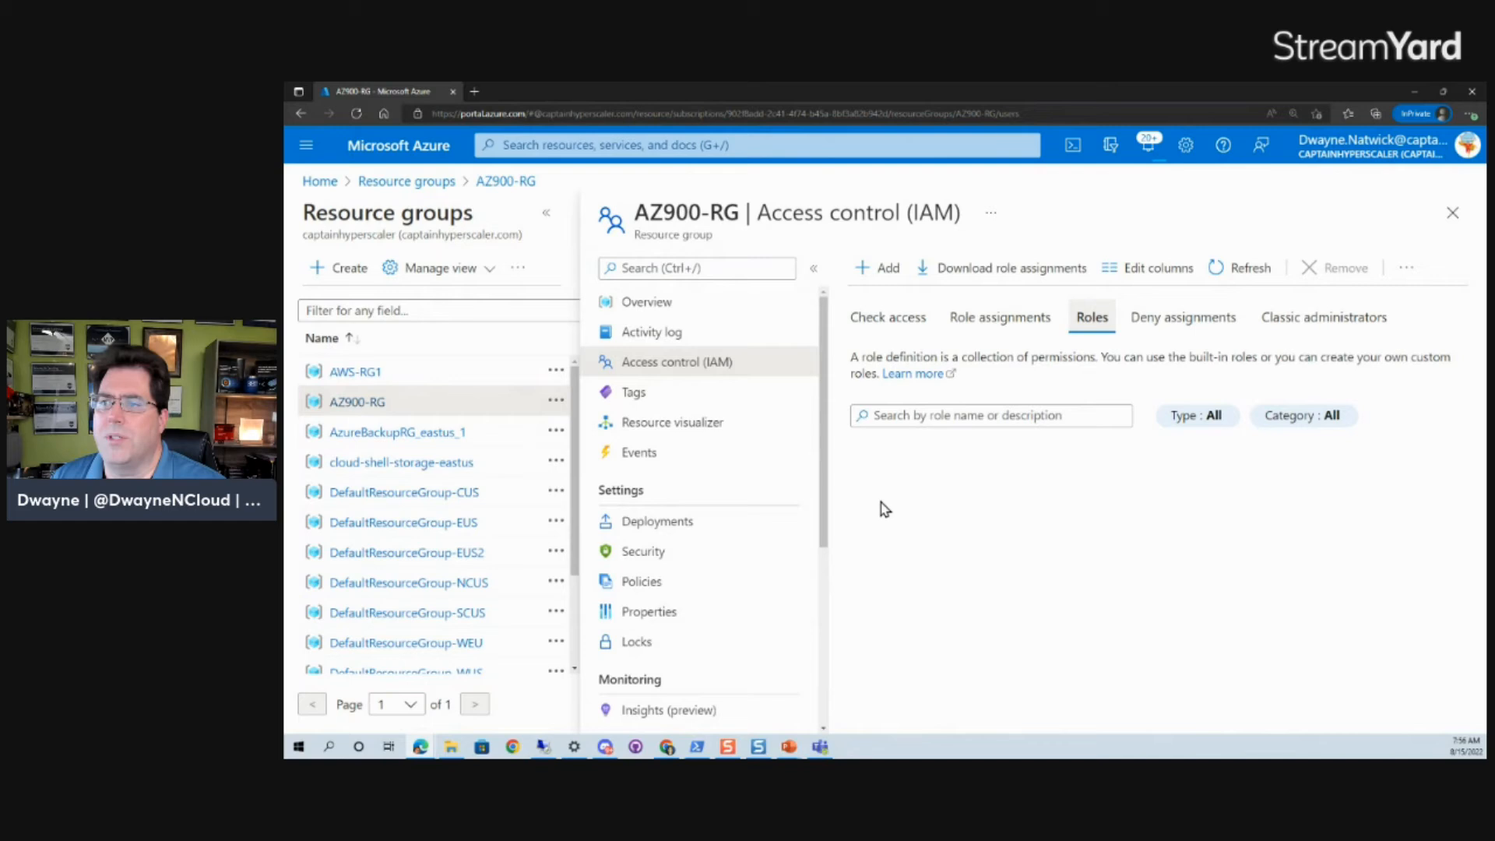
left_click(888, 418)
type("vir")
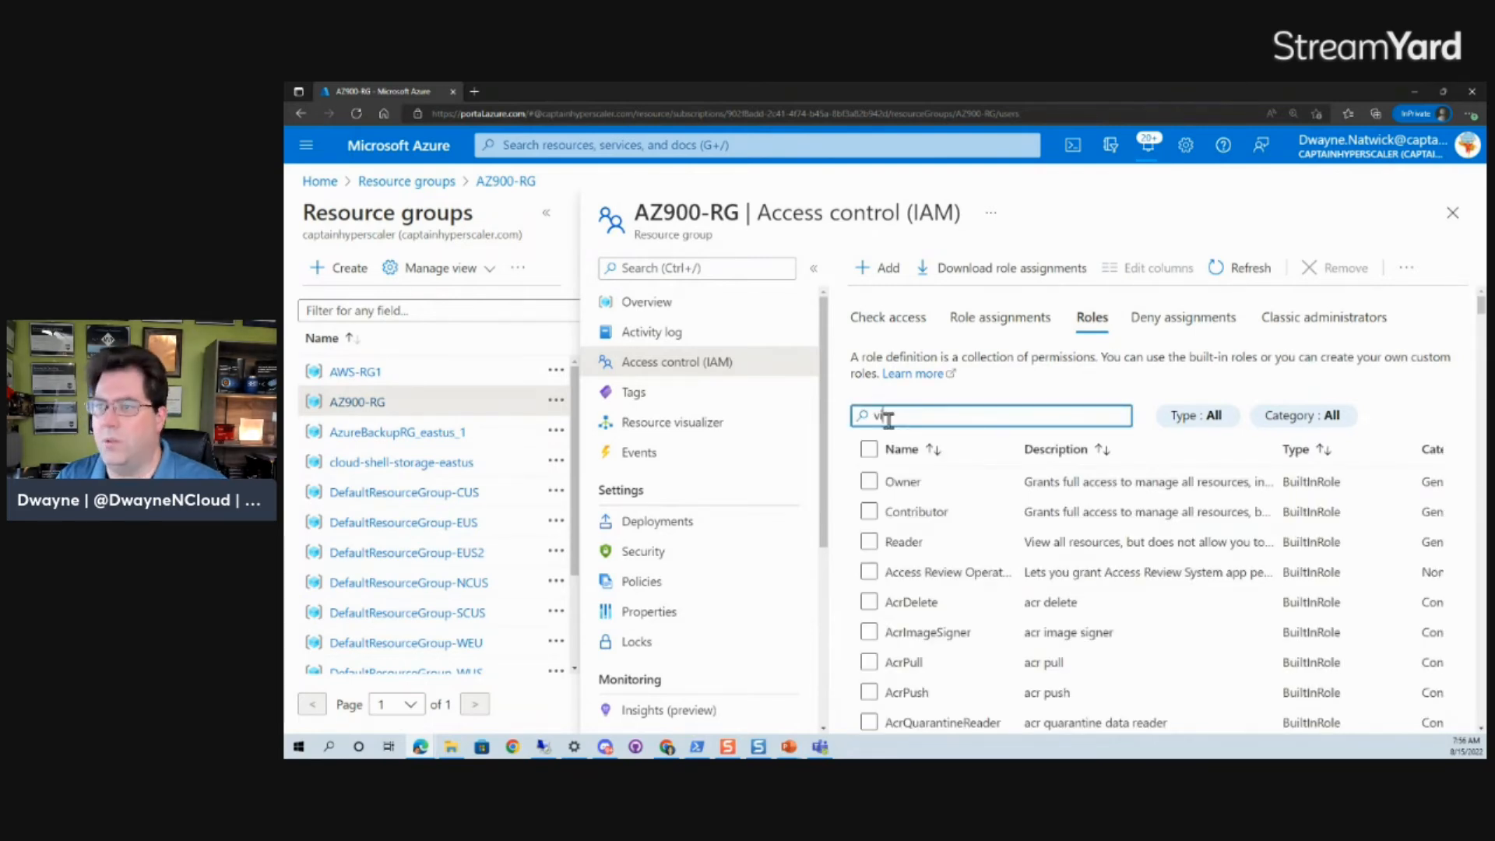
type("tua")
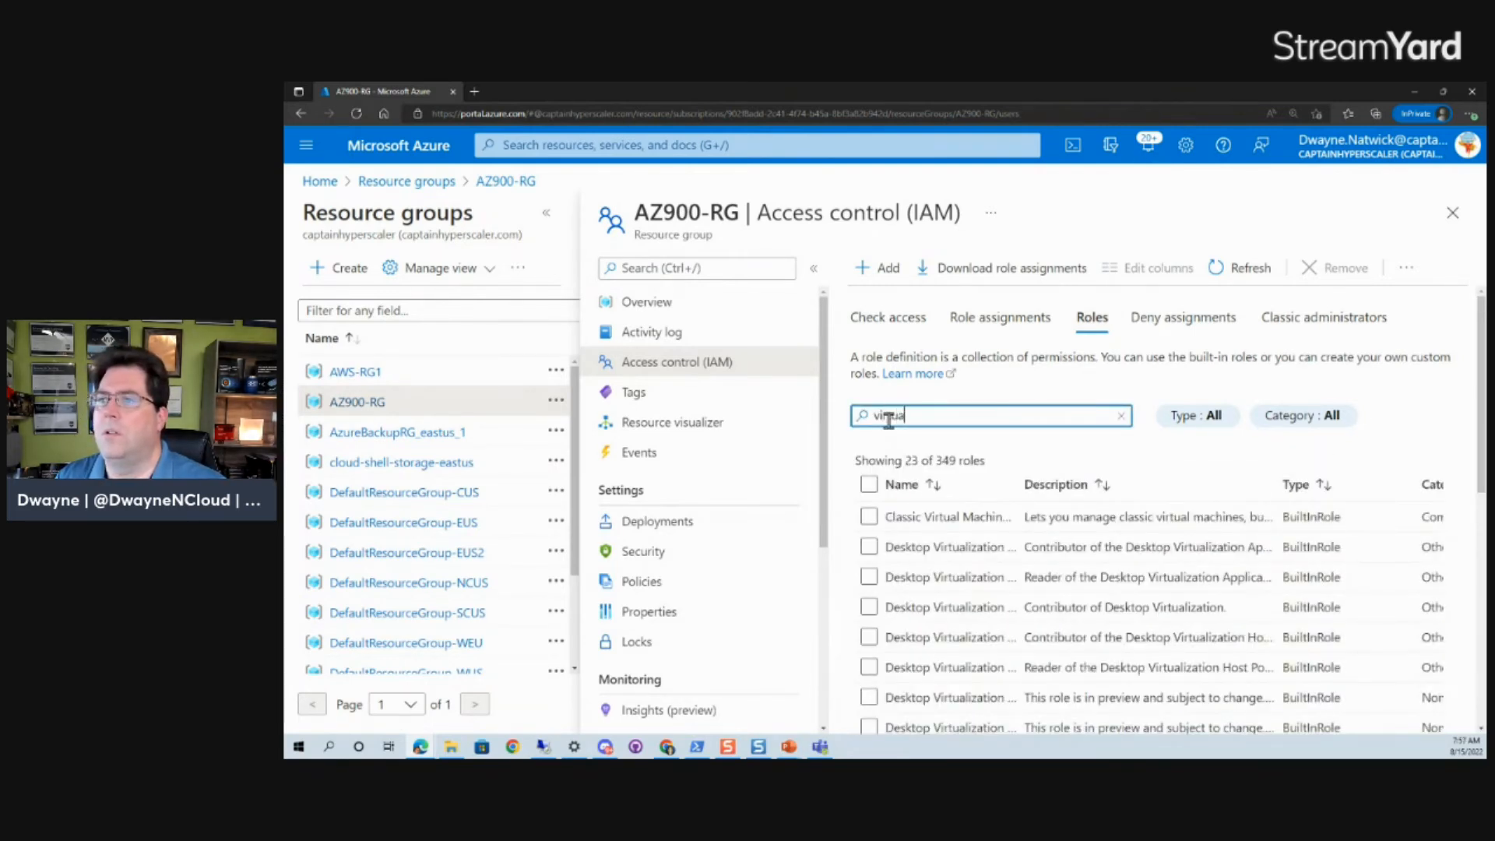
type("l machine")
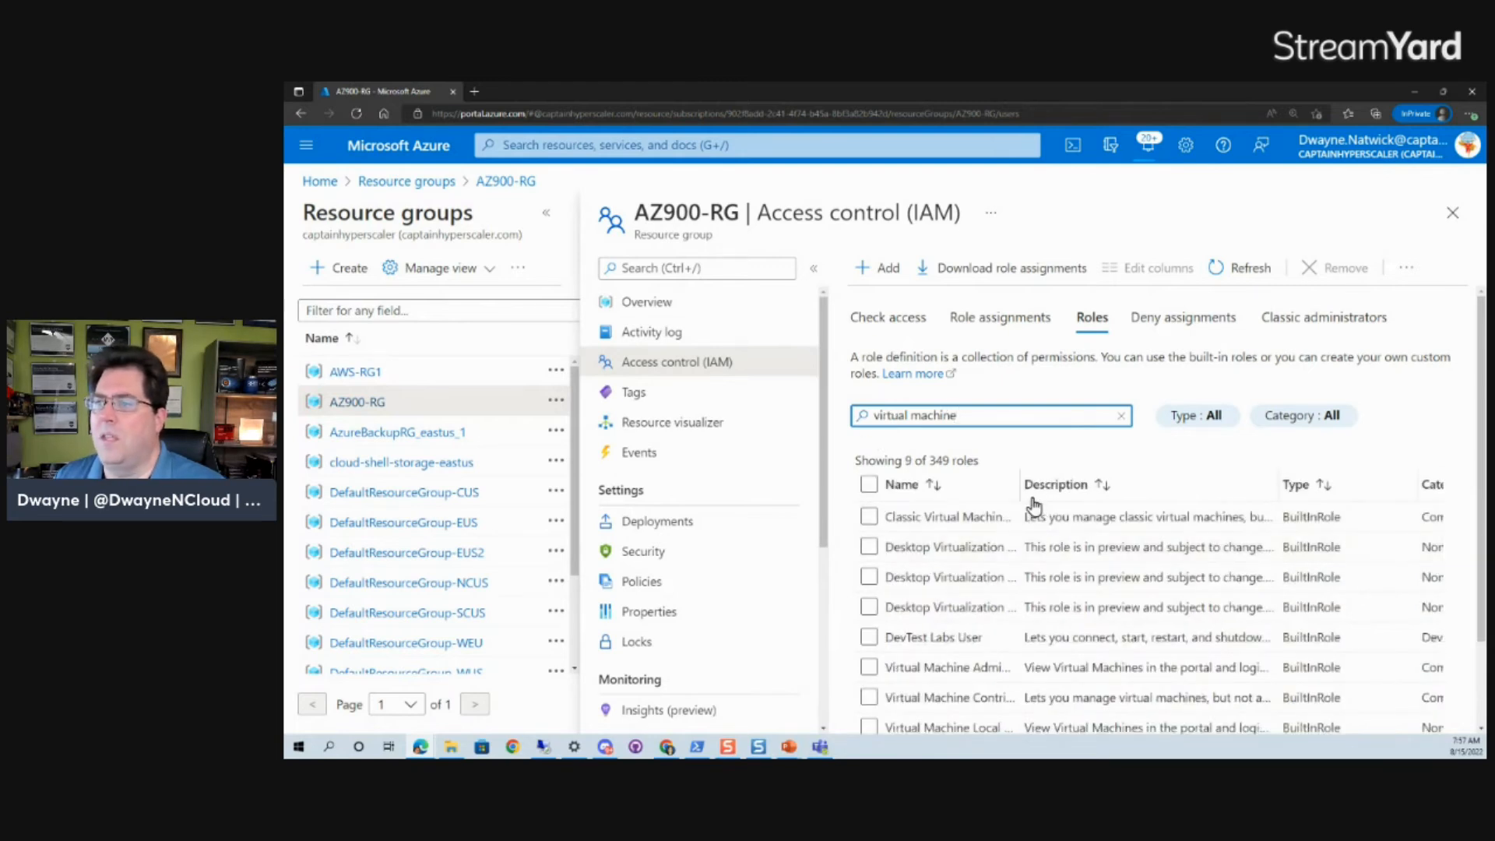
left_click_drag(1018, 482, 1150, 481)
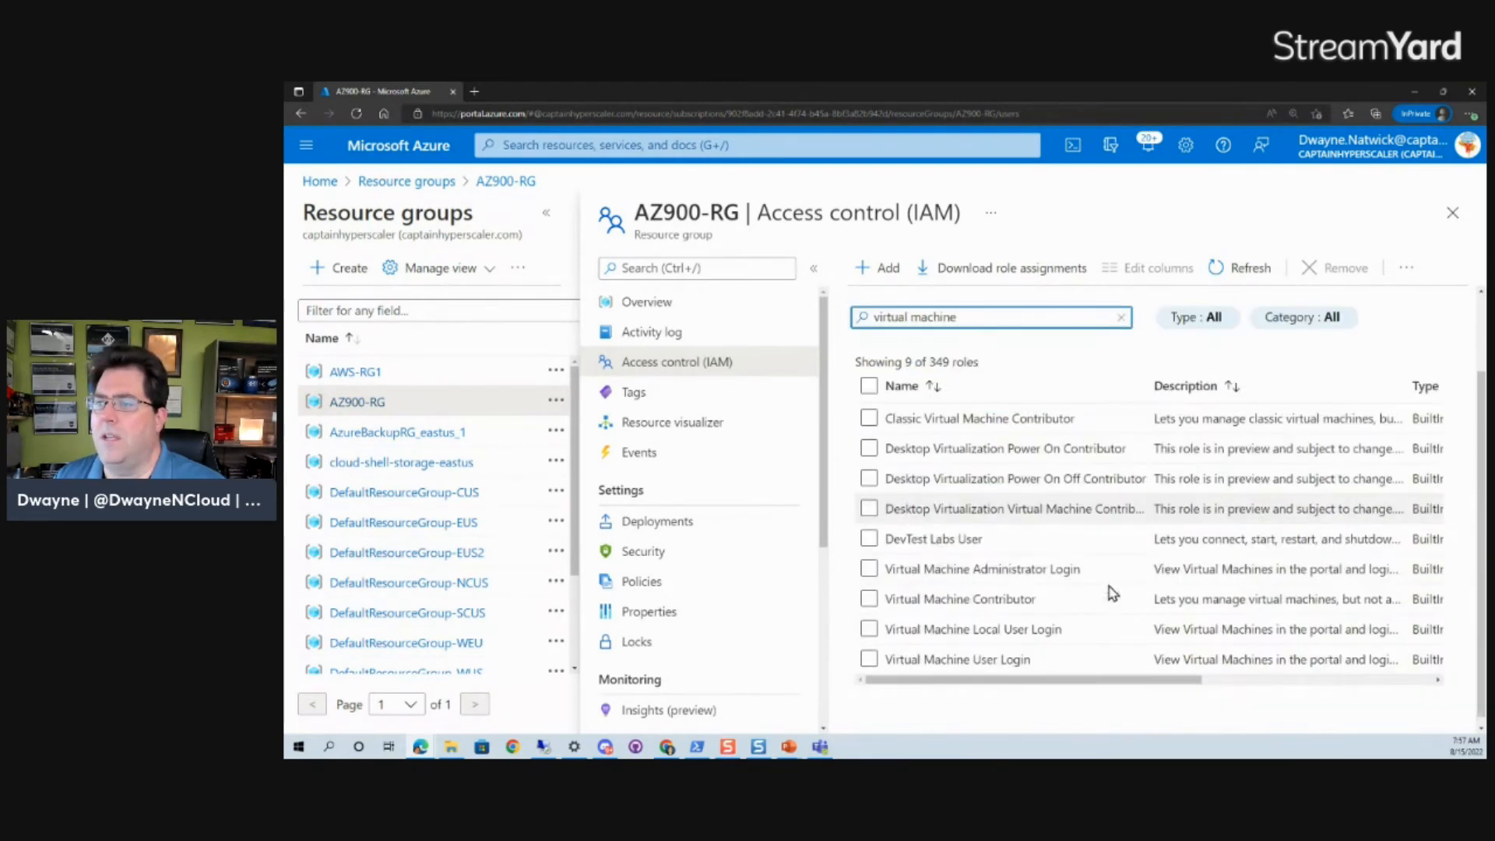
scroll(1089, 589, "down", 2)
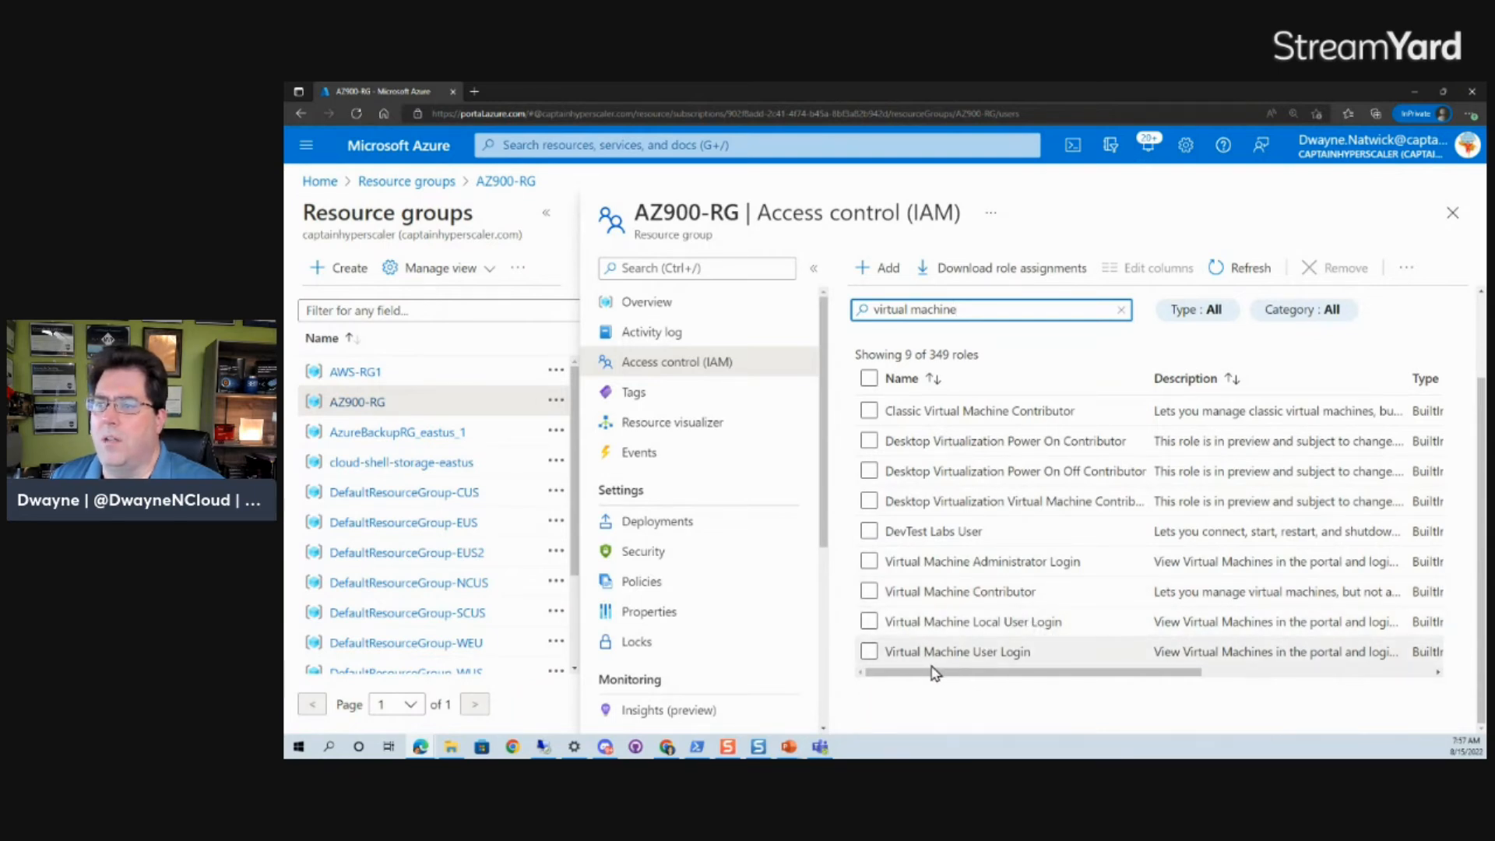
Select Virtual Machine Administrator Login instead of User Login and open the Add options.
left_click(867, 652)
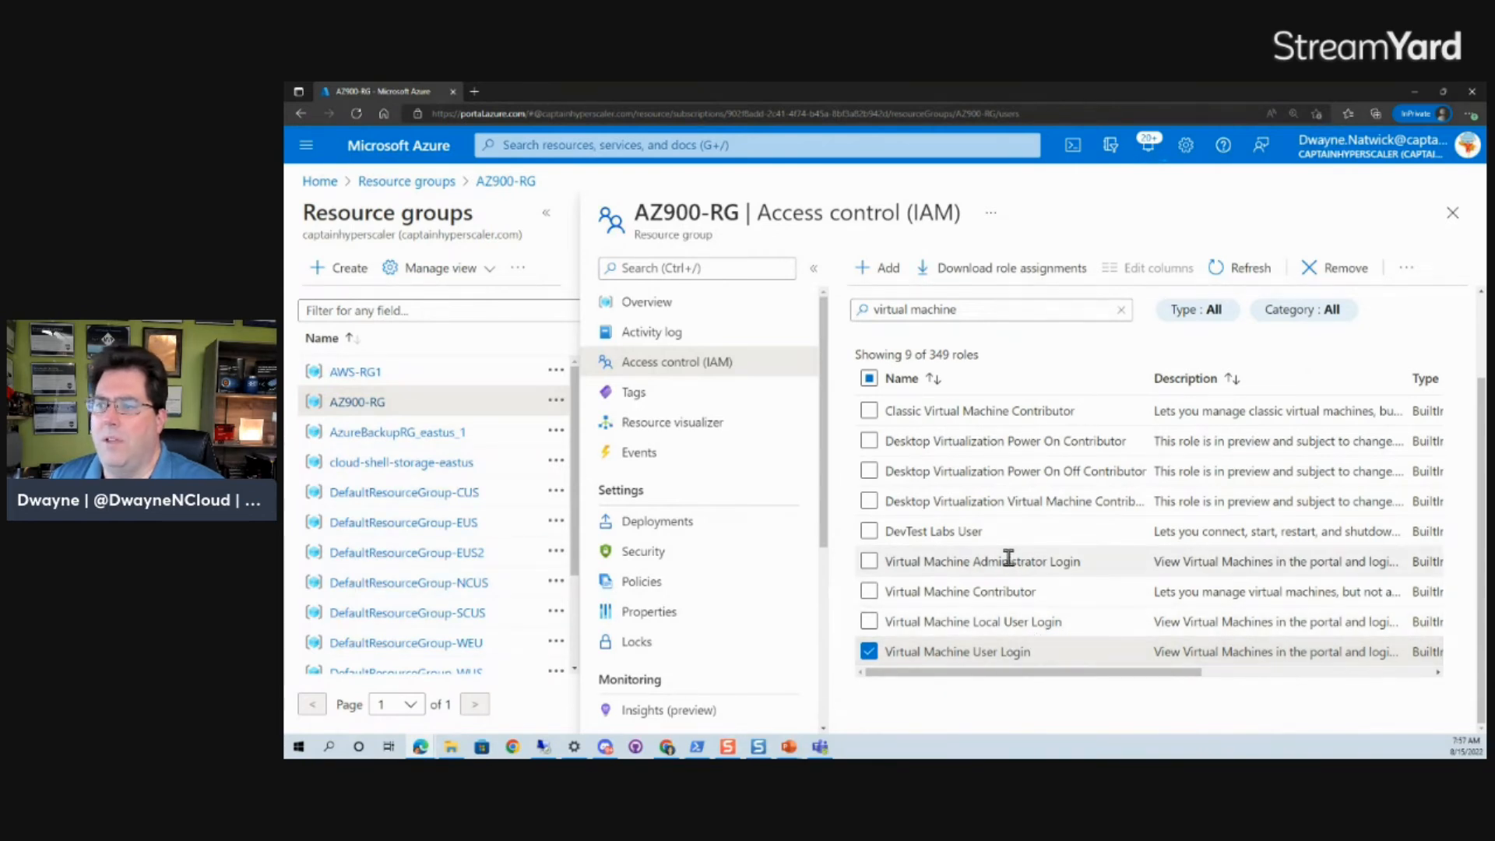
left_click(868, 653)
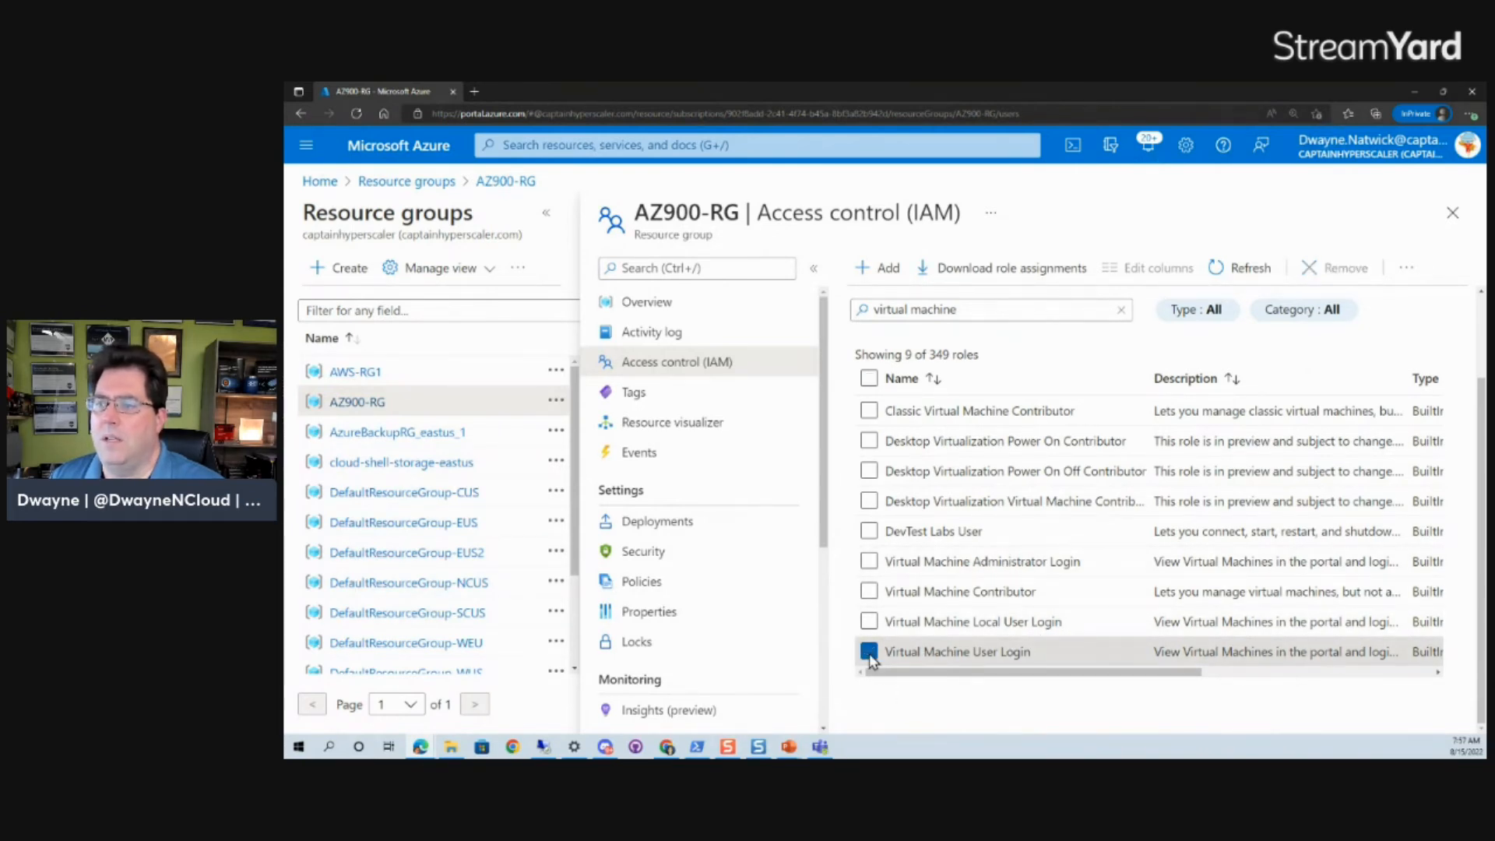
left_click(868, 561)
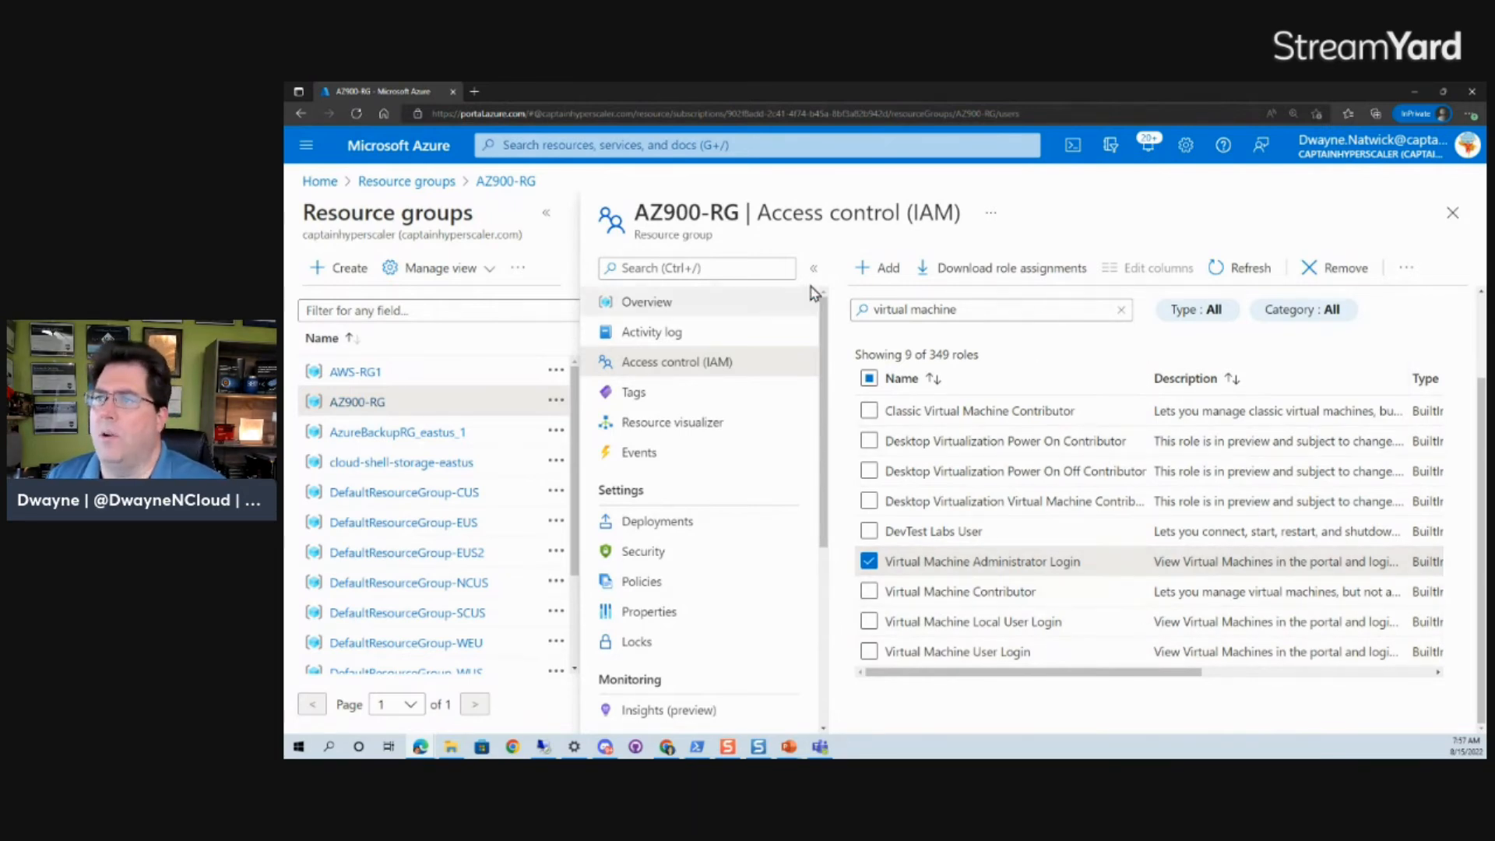
left_click(873, 269)
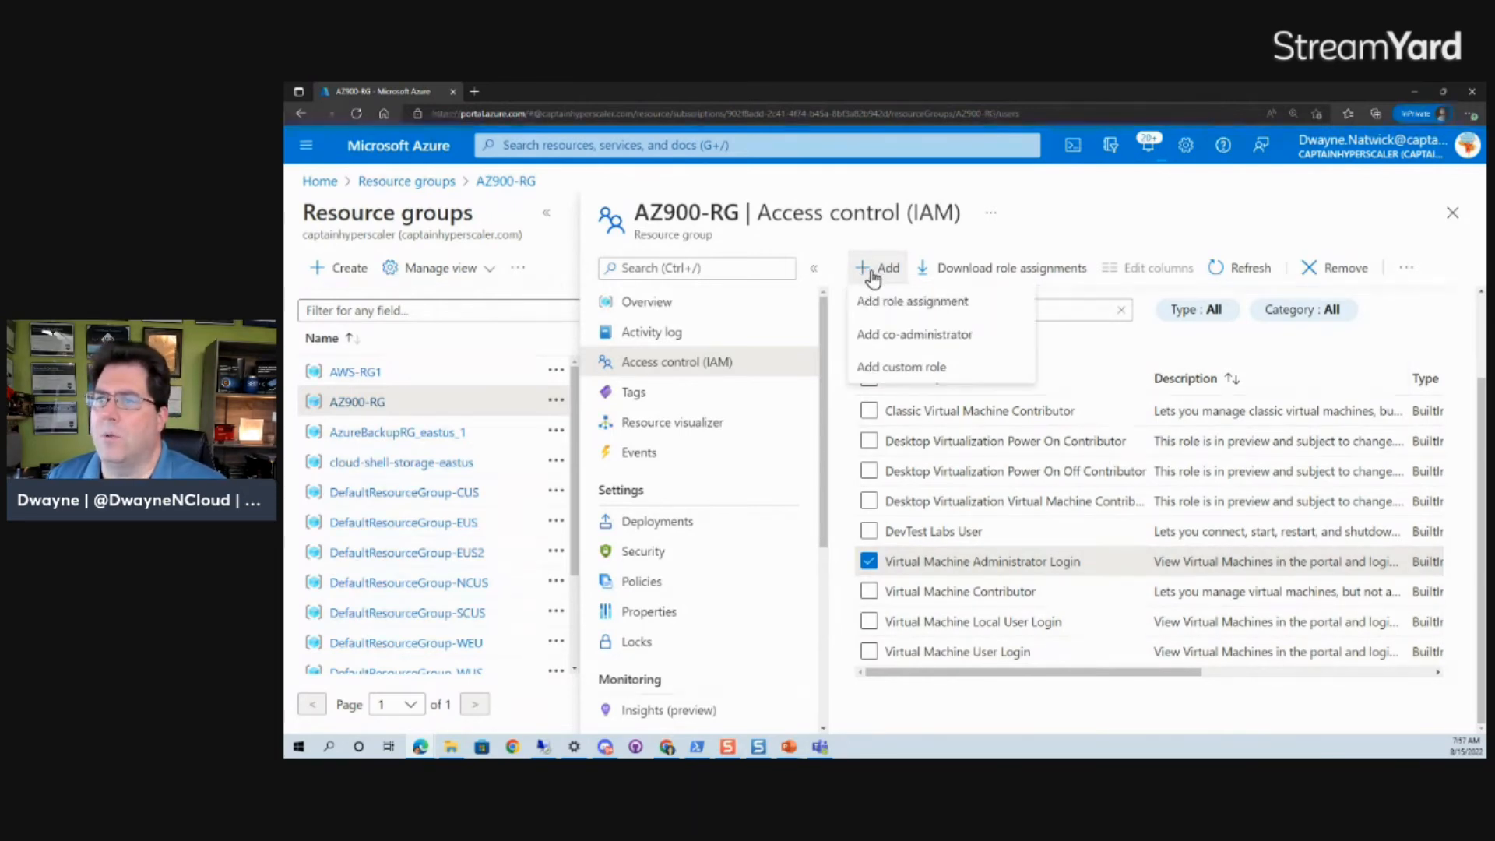
Start a role assignment with Virtual Machine Administrator Login as the role.
left_click(912, 301)
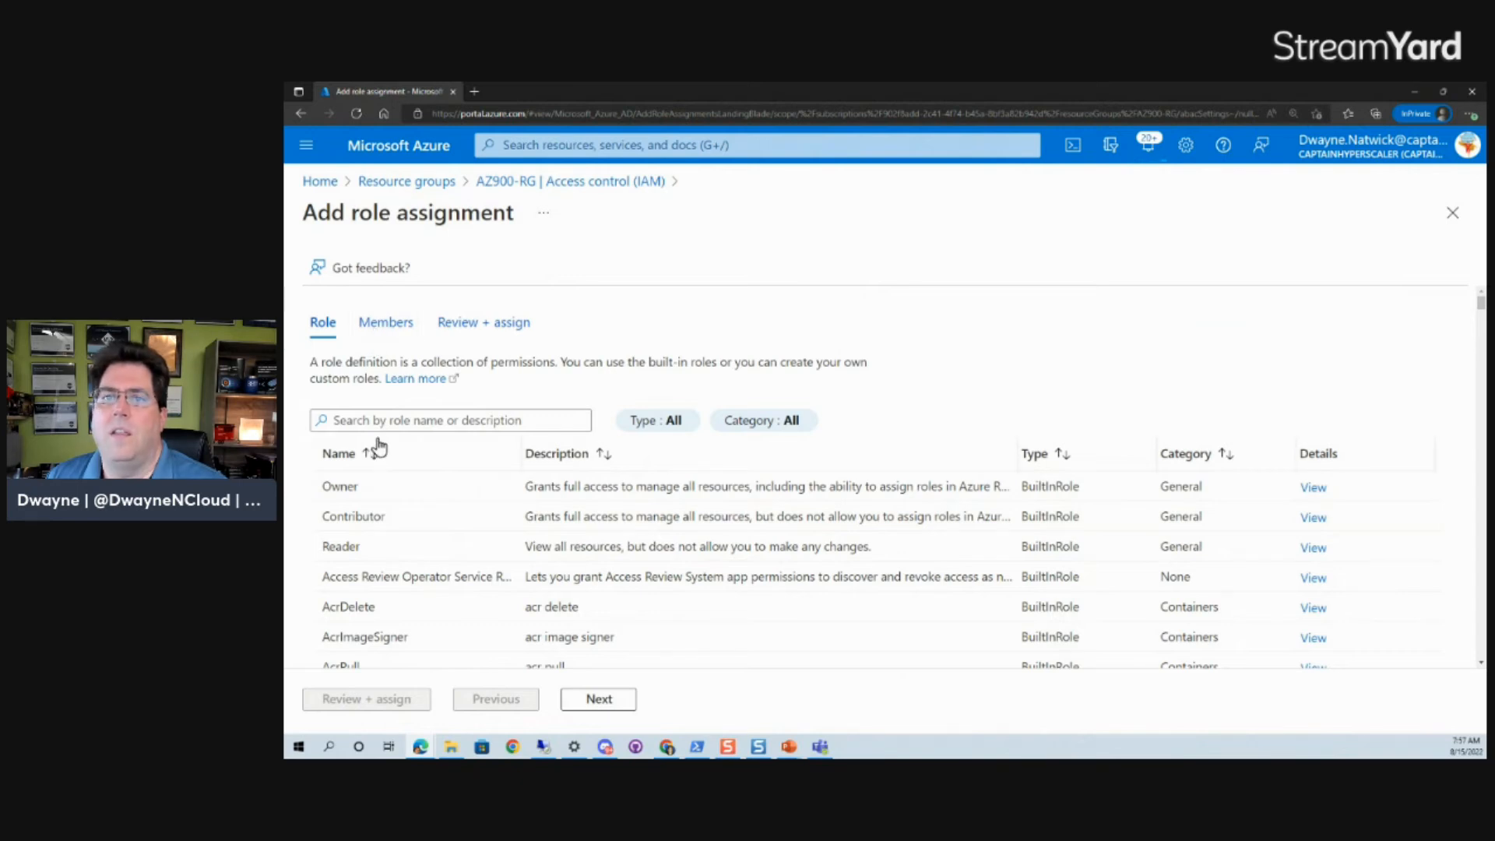
left_click(437, 420)
type("viru")
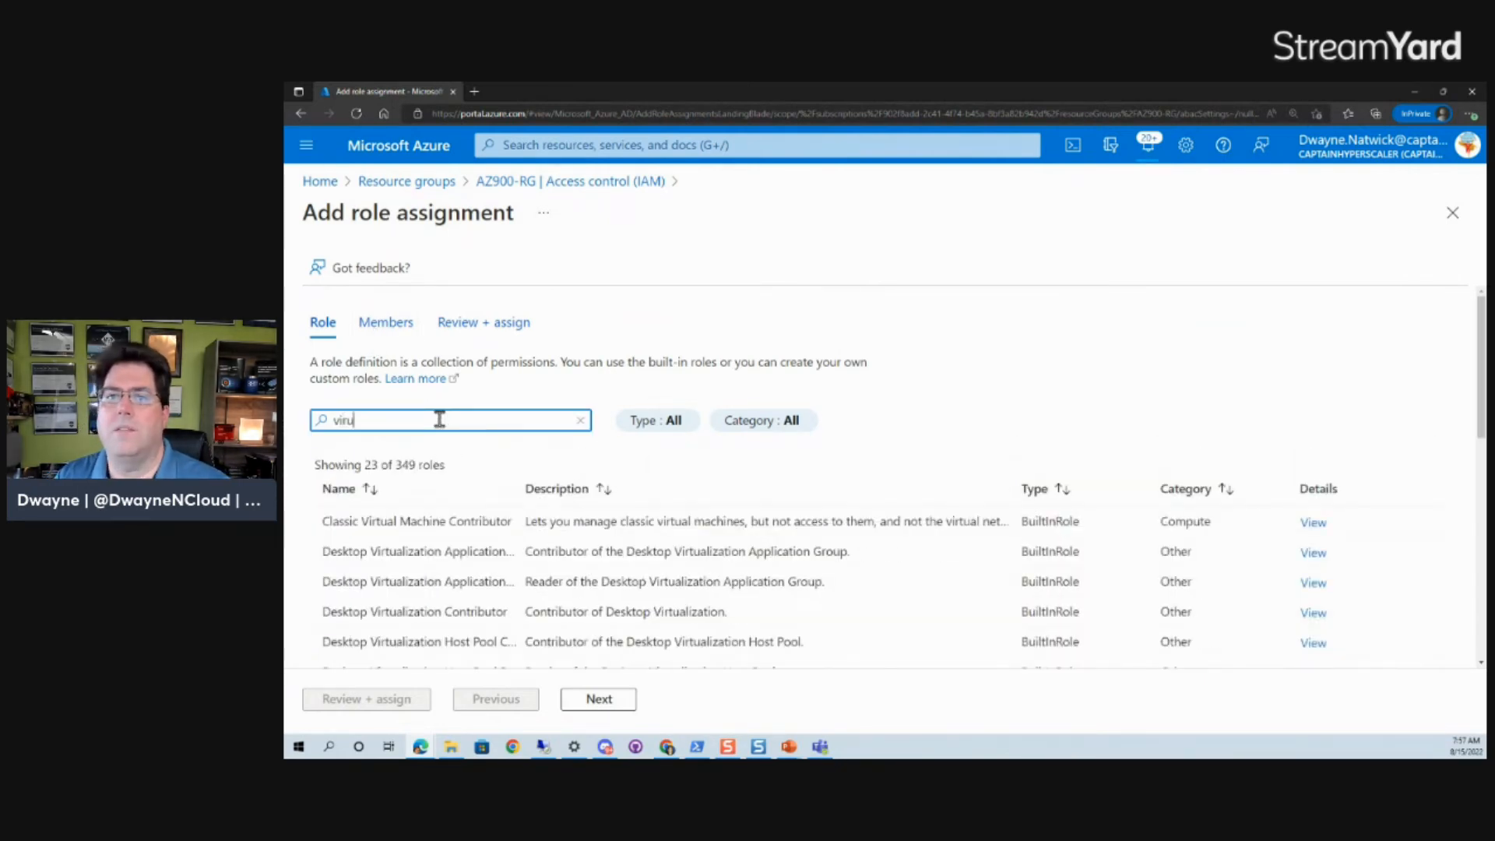
type("ual machine")
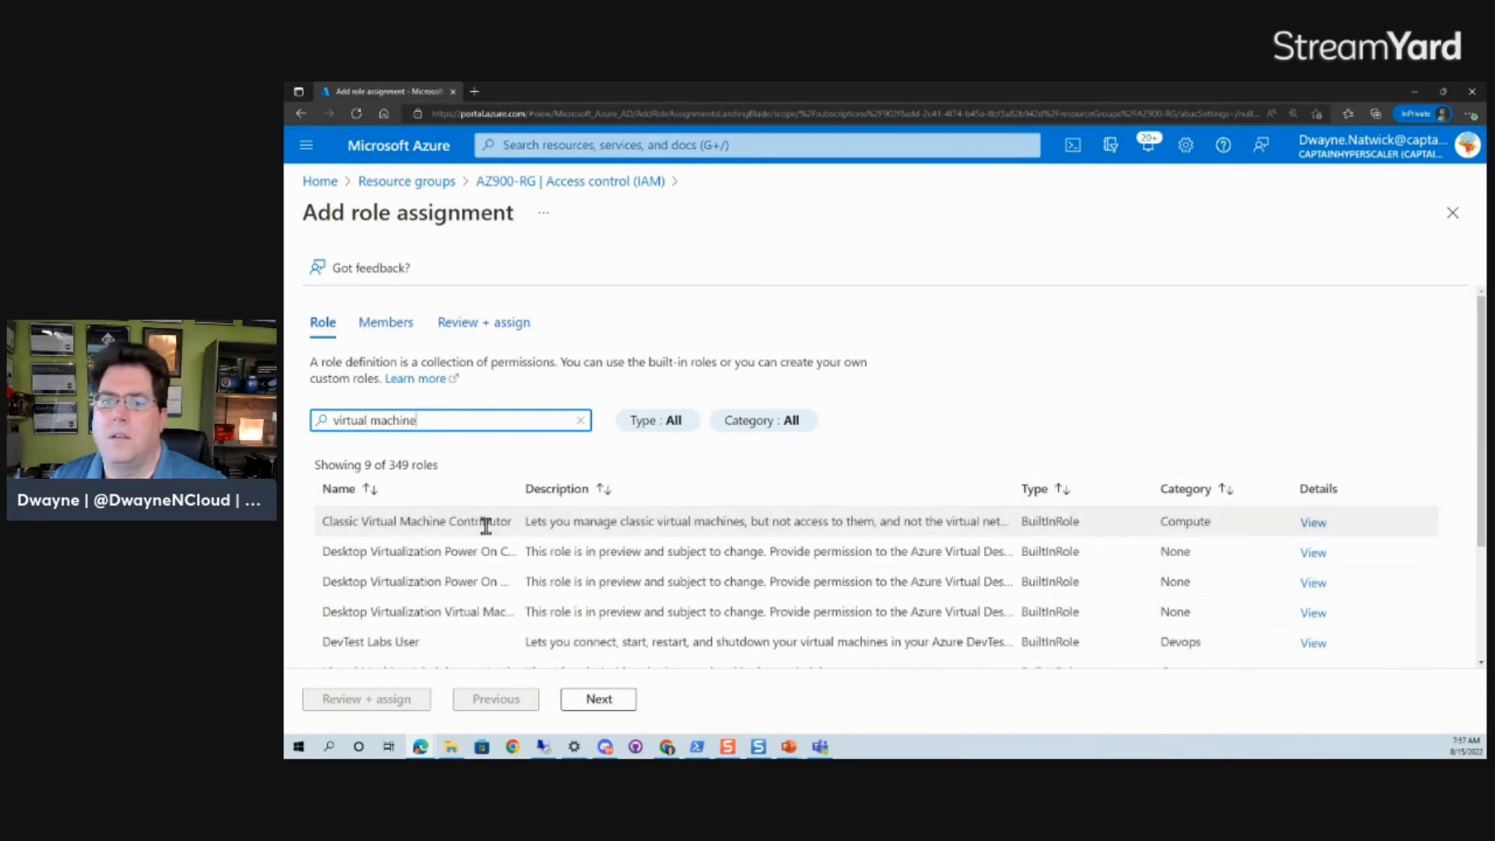
scroll(487, 529, "down", 3)
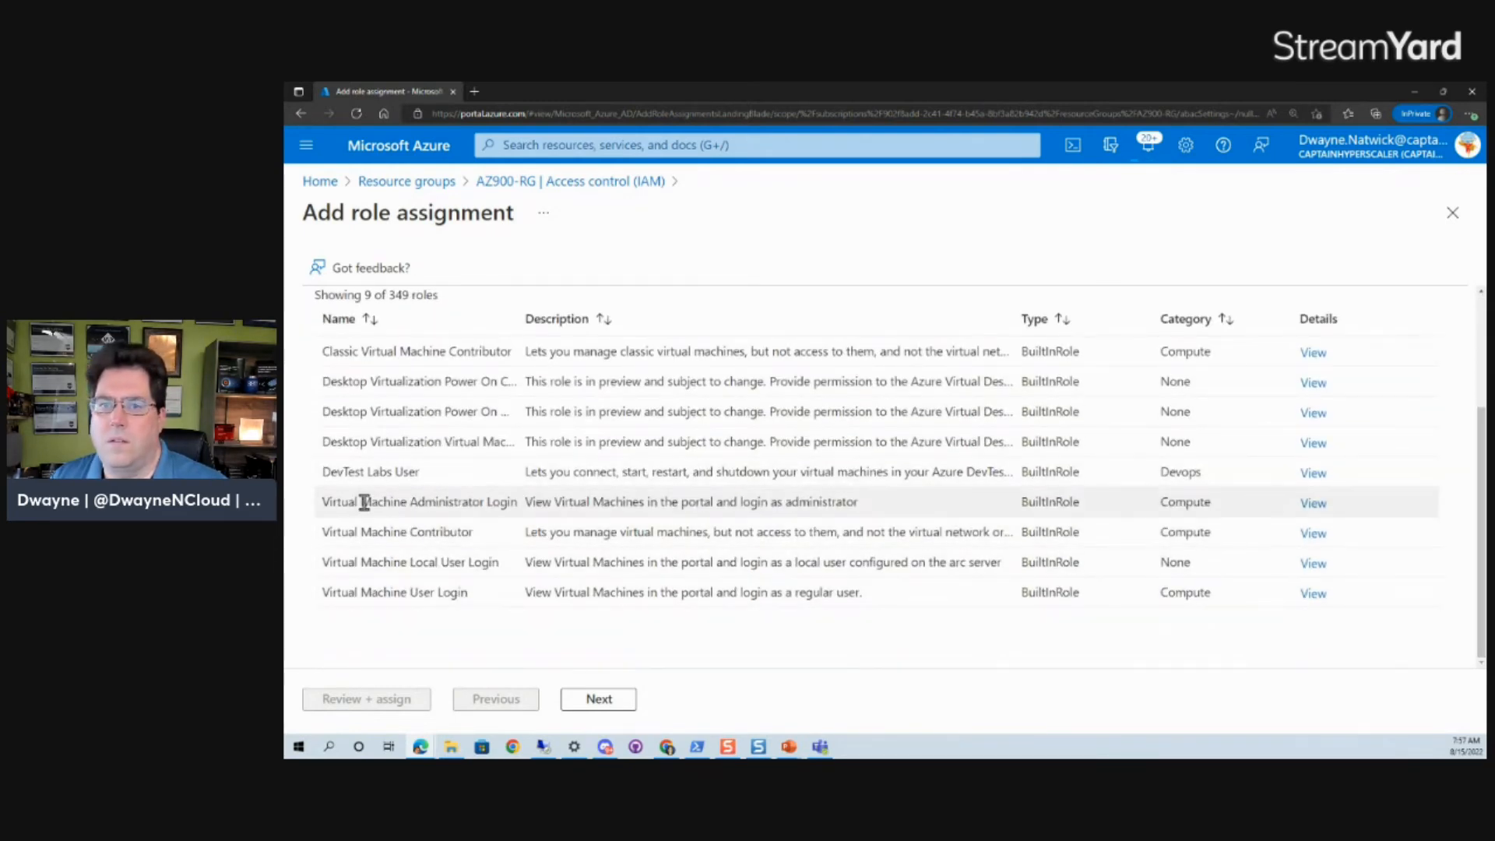
left_click(665, 516)
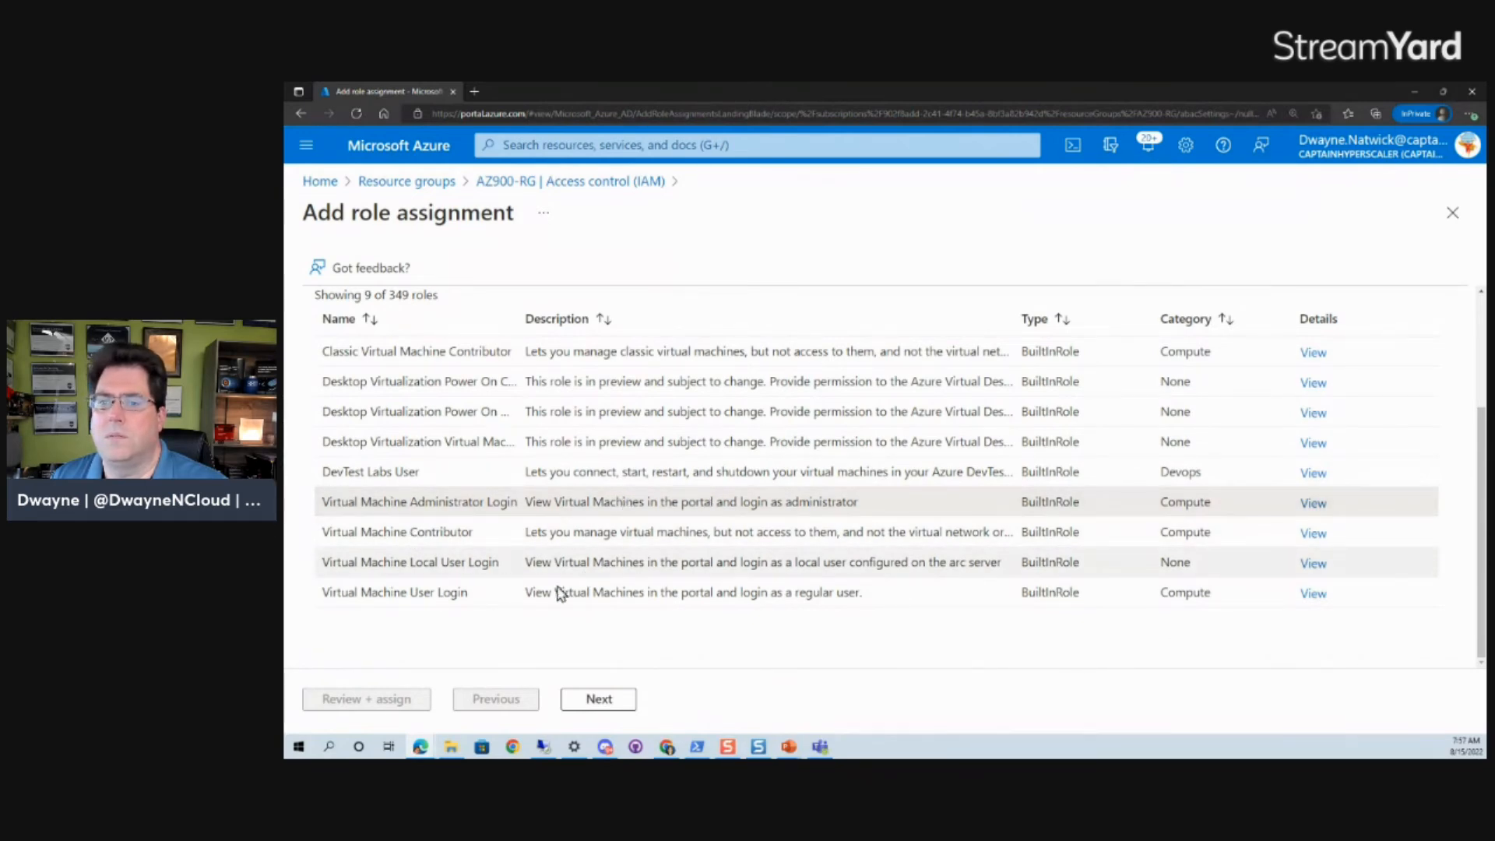
left_click(599, 699)
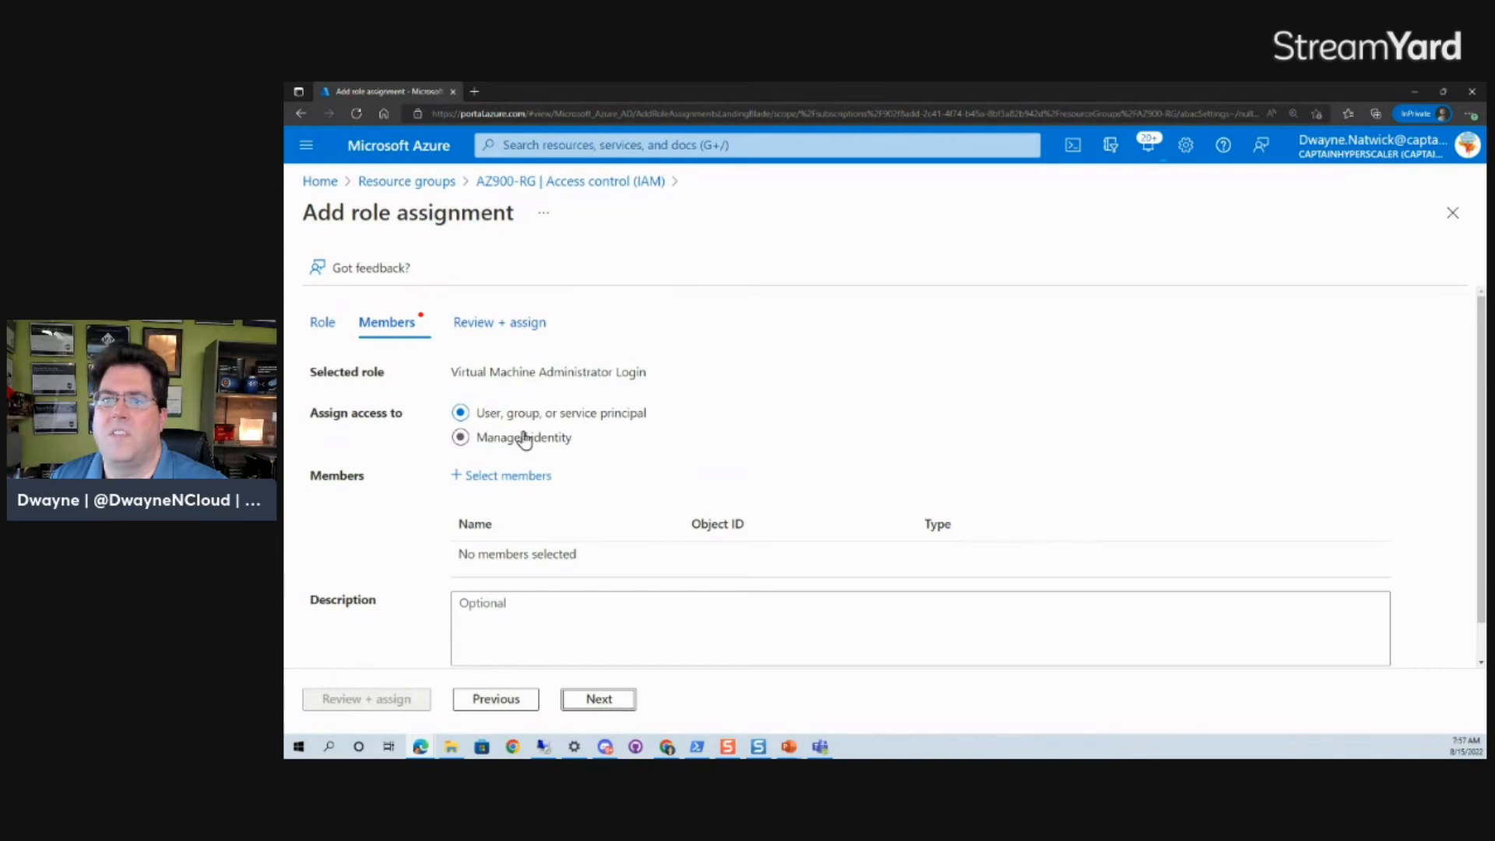
Add the Admin Accounts group as member and finish the assignment with Review + assign.
left_click(492, 481)
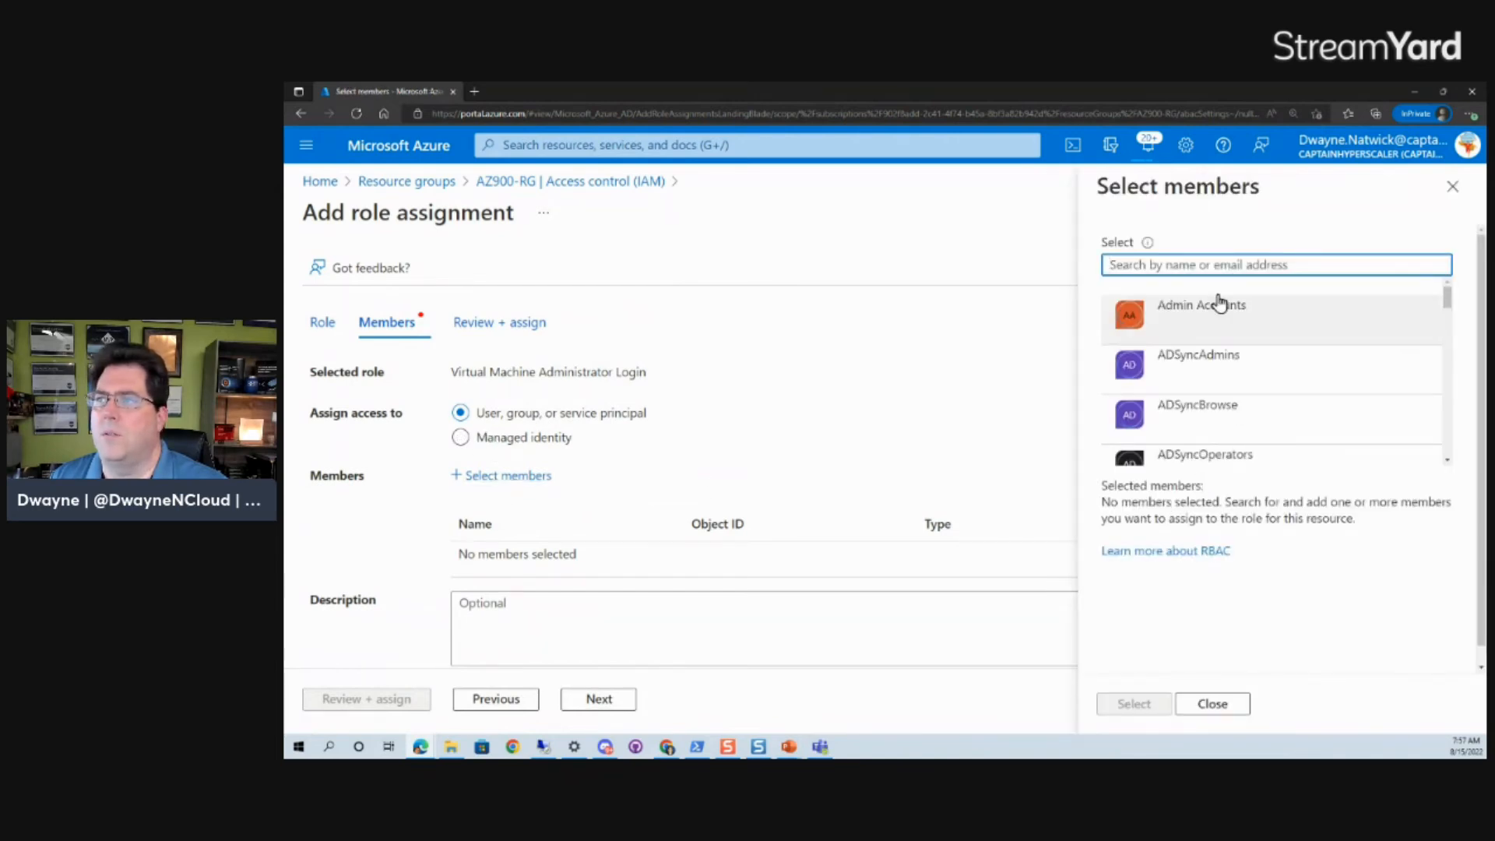
left_click(1228, 318)
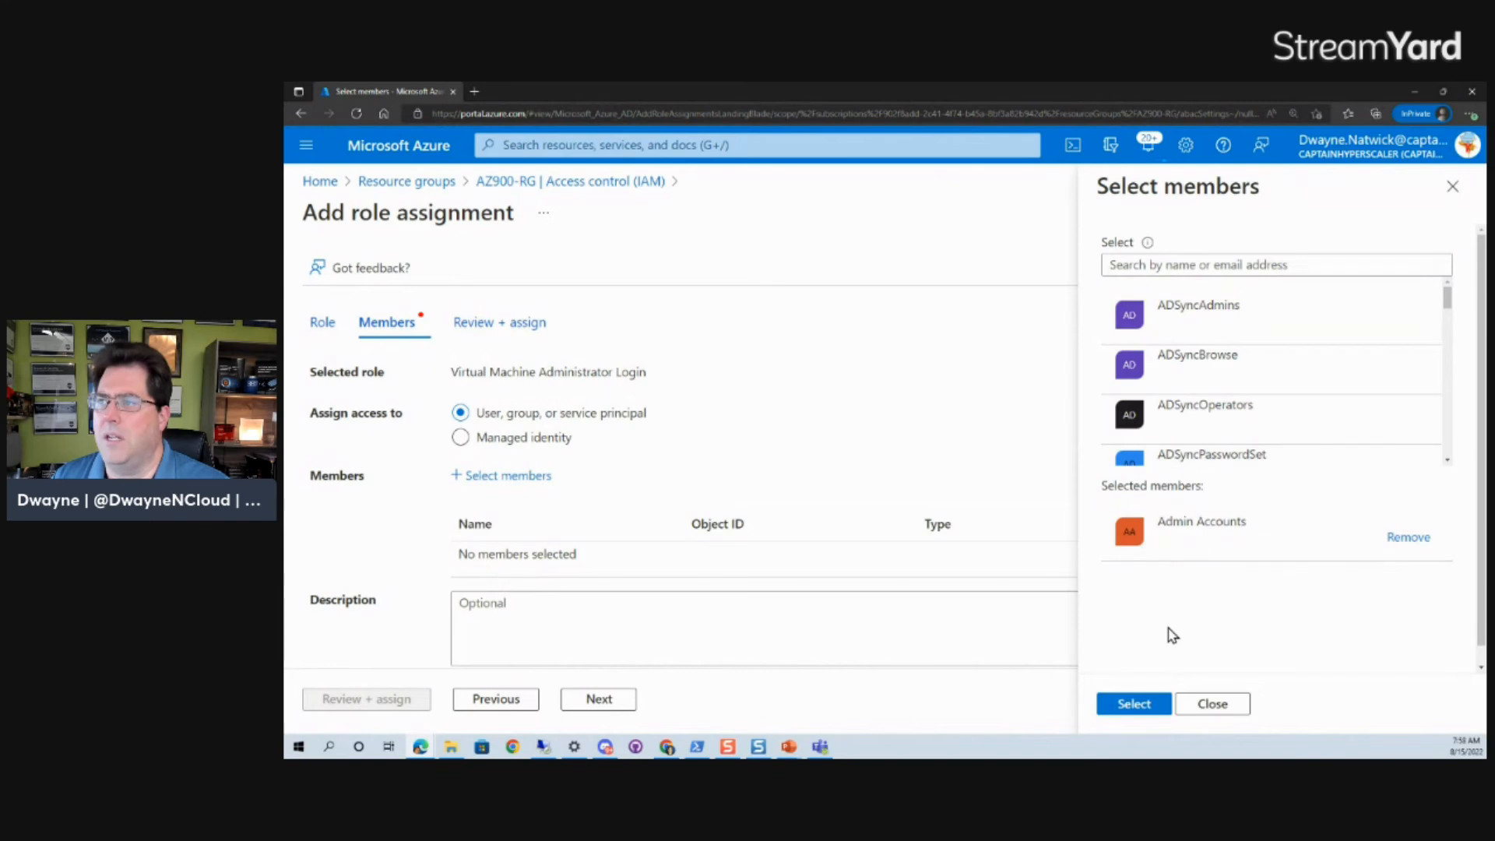
left_click(1151, 696)
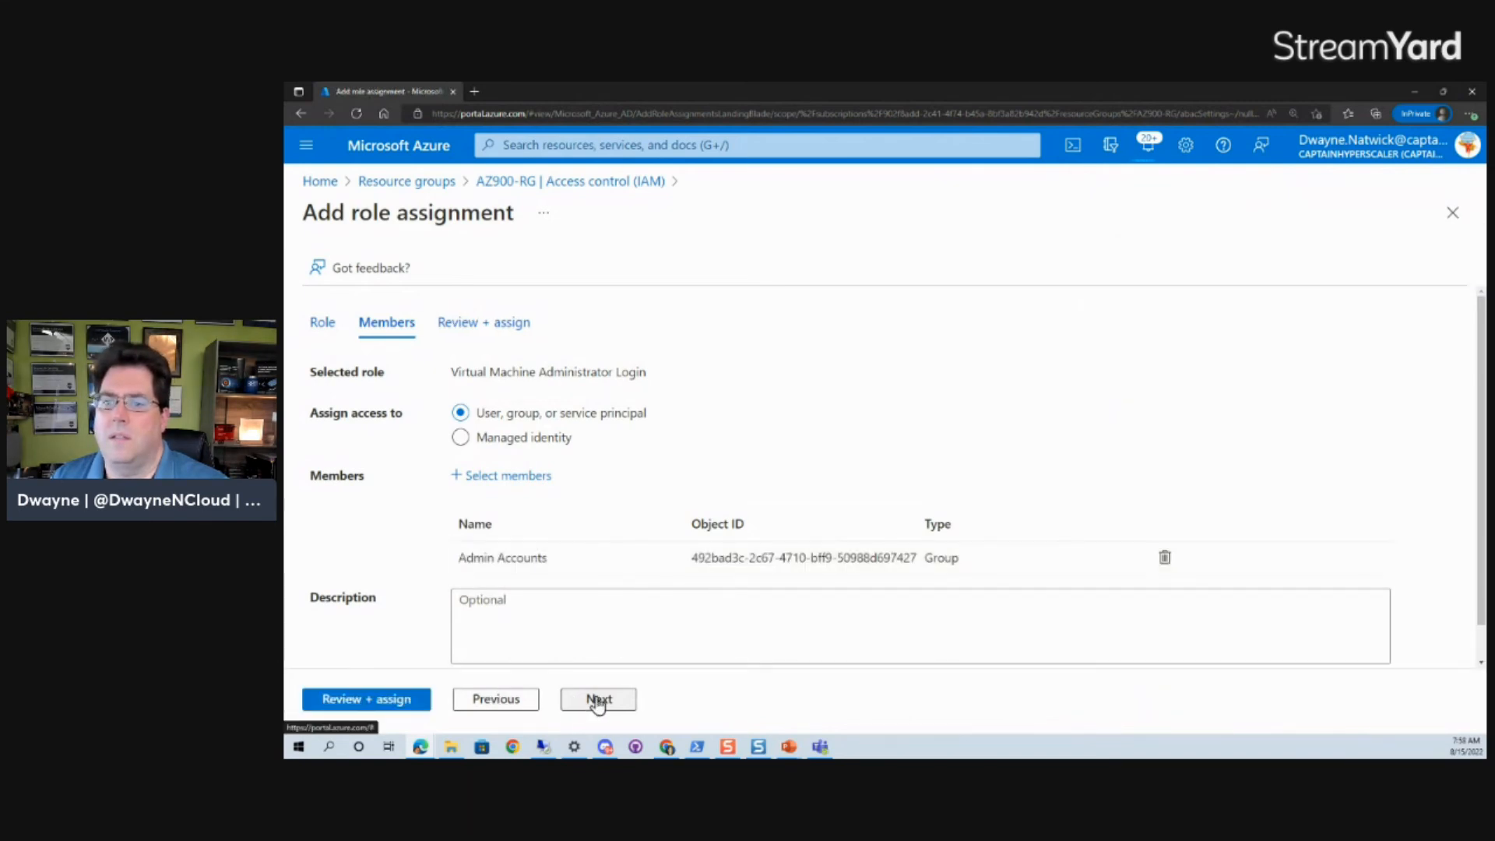
left_click(345, 699)
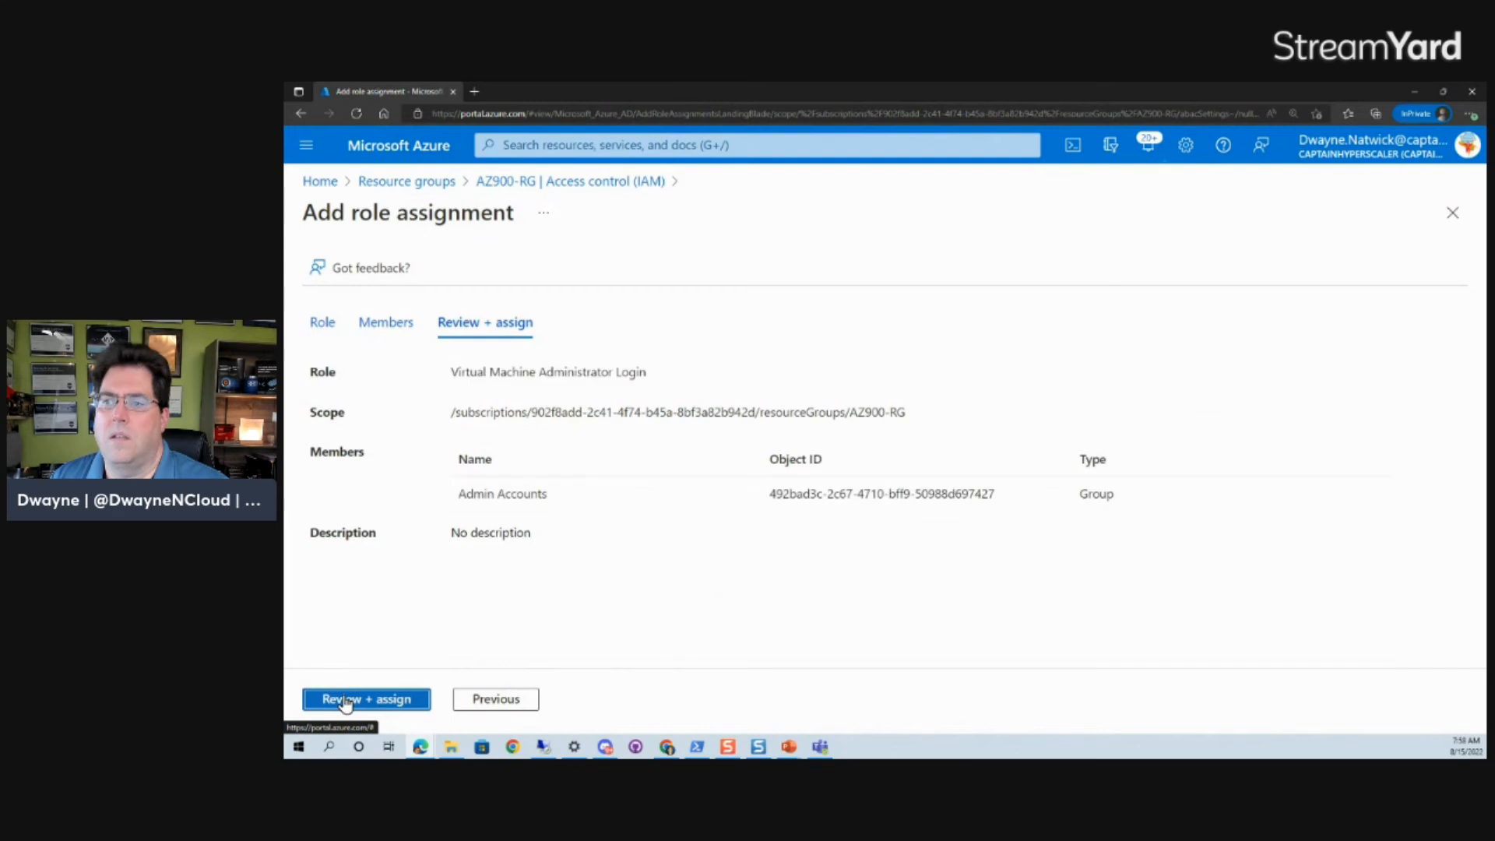
left_click(375, 700)
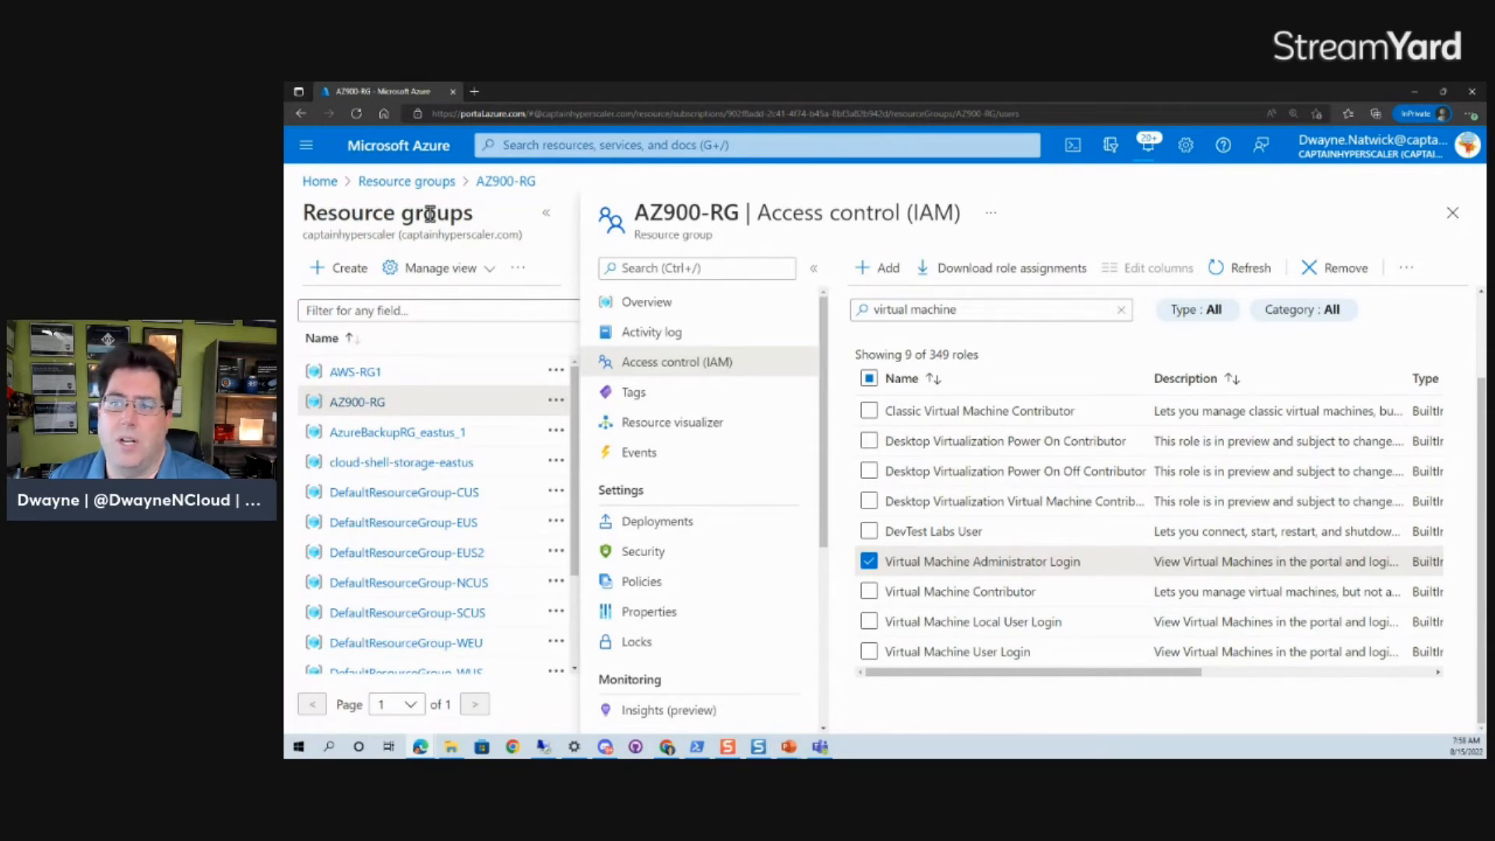
Review the Admin Accounts group's members in Azure Active Directory.
left_click(316, 186)
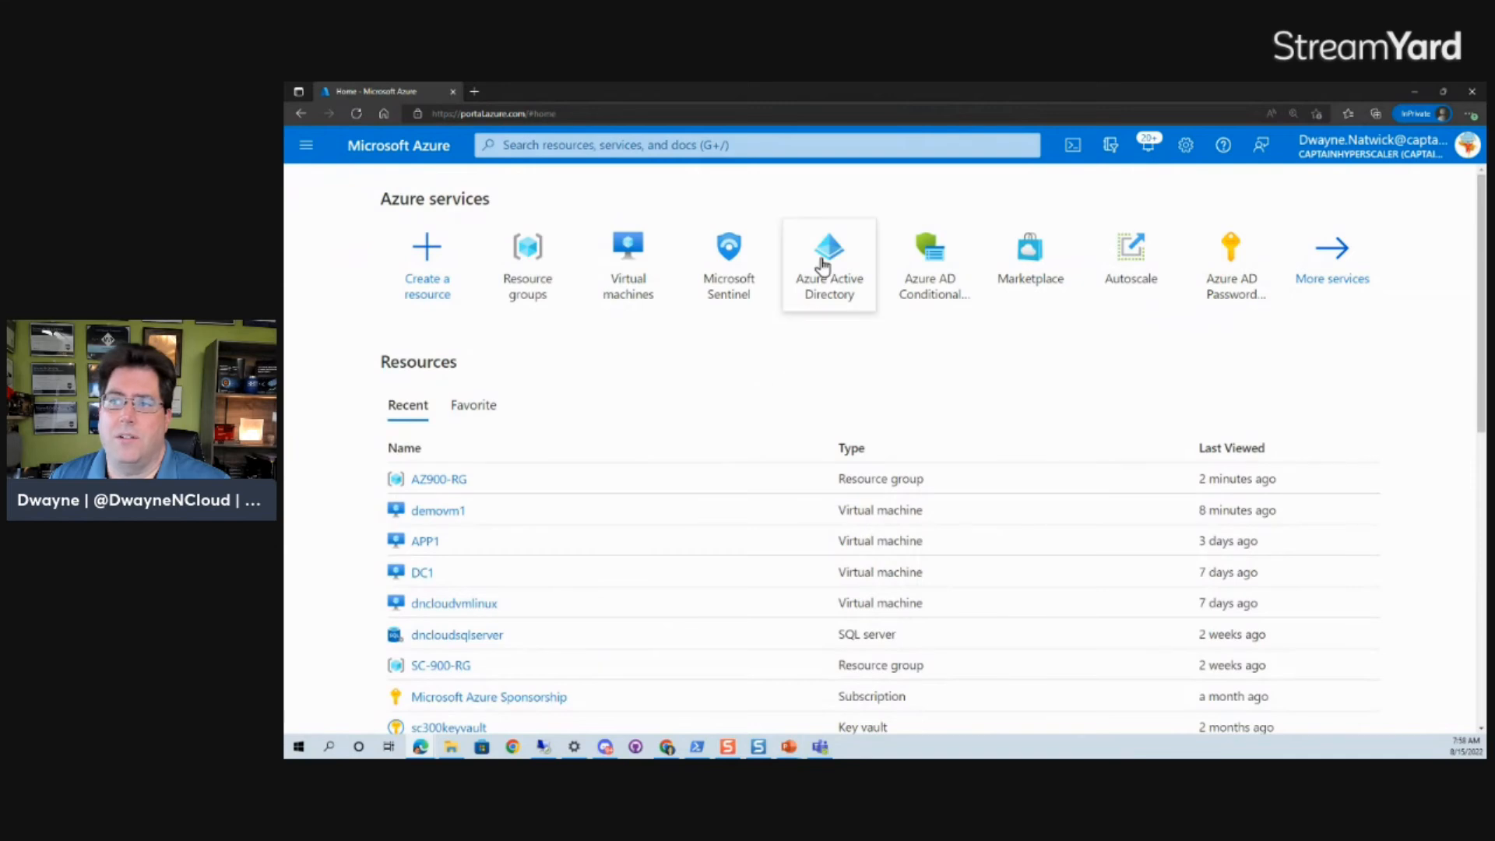
left_click(824, 264)
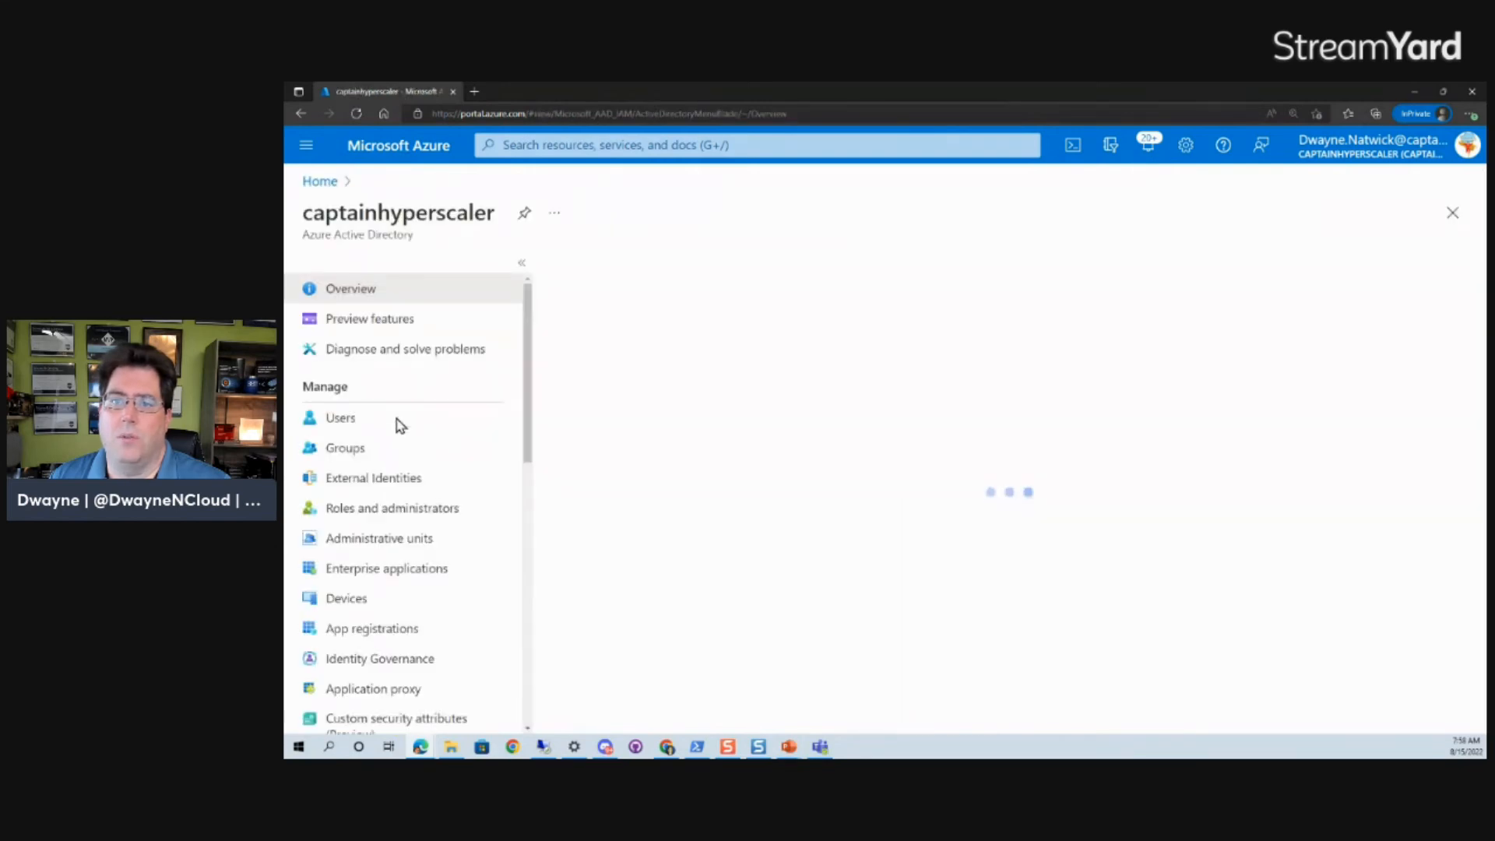
left_click(367, 450)
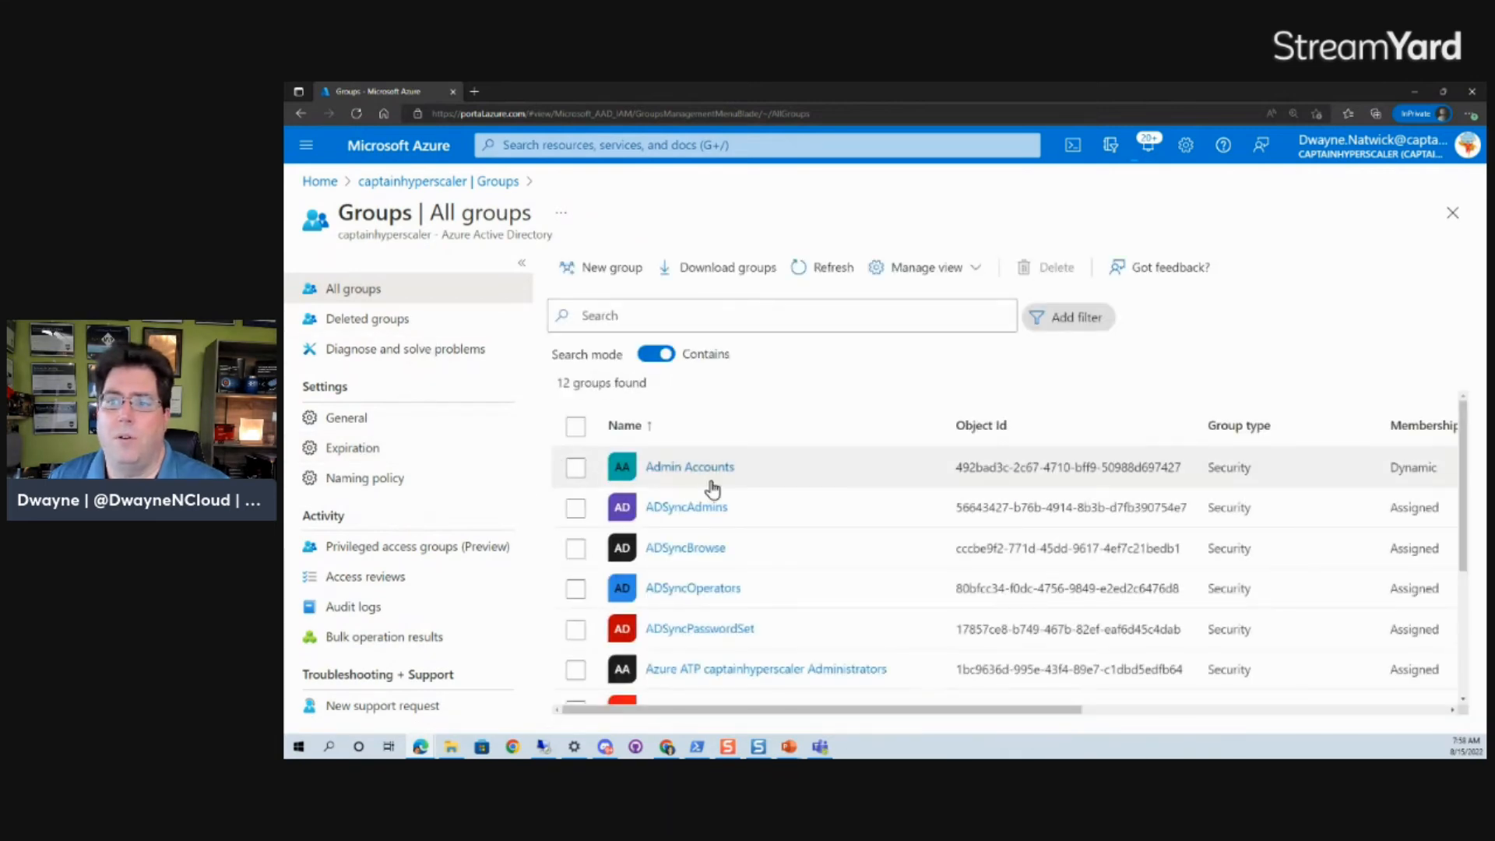
left_click(689, 467)
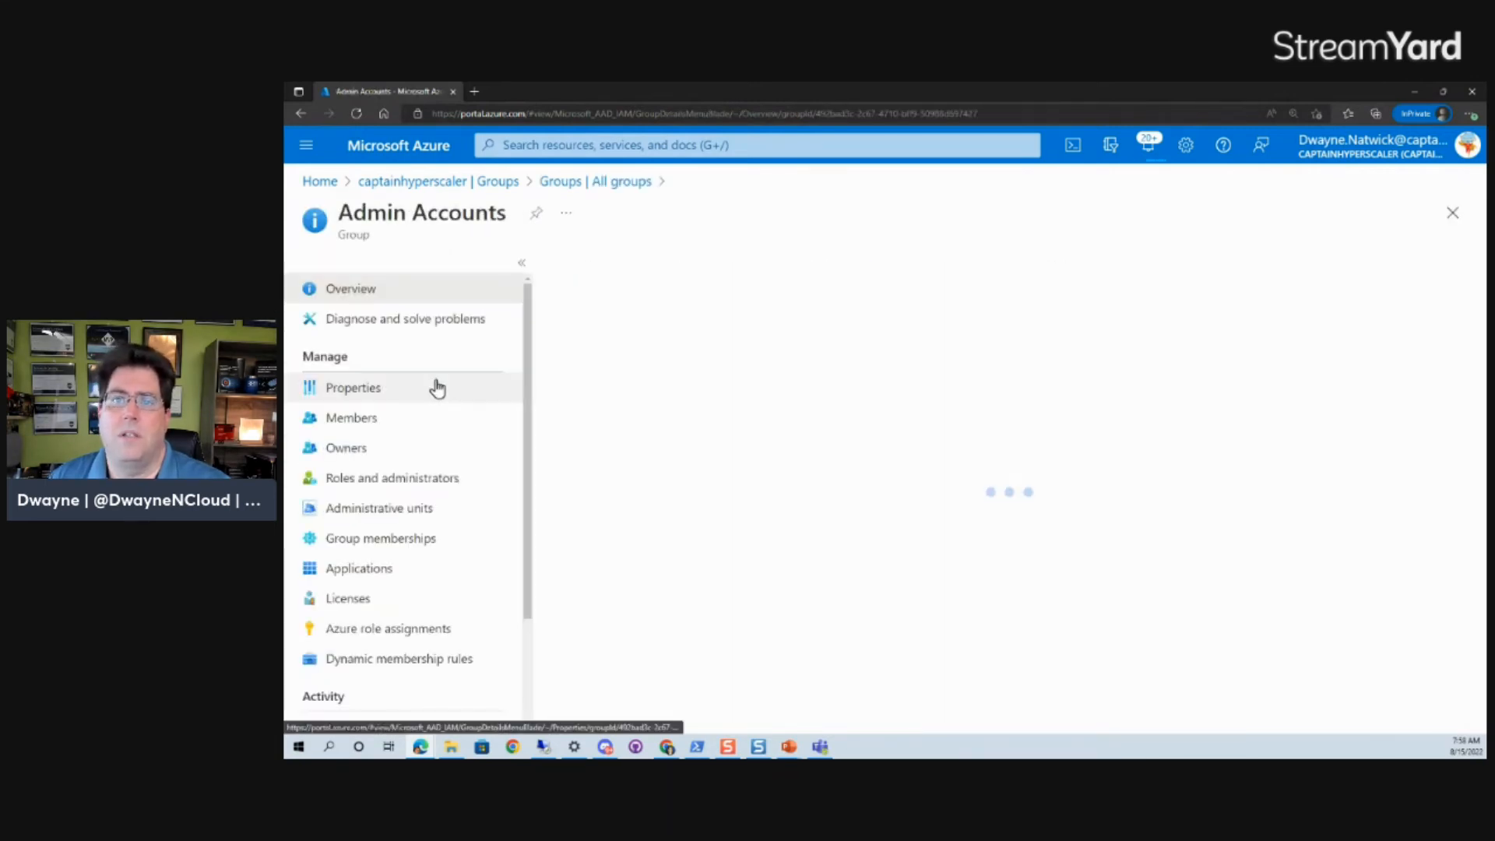
left_click(361, 426)
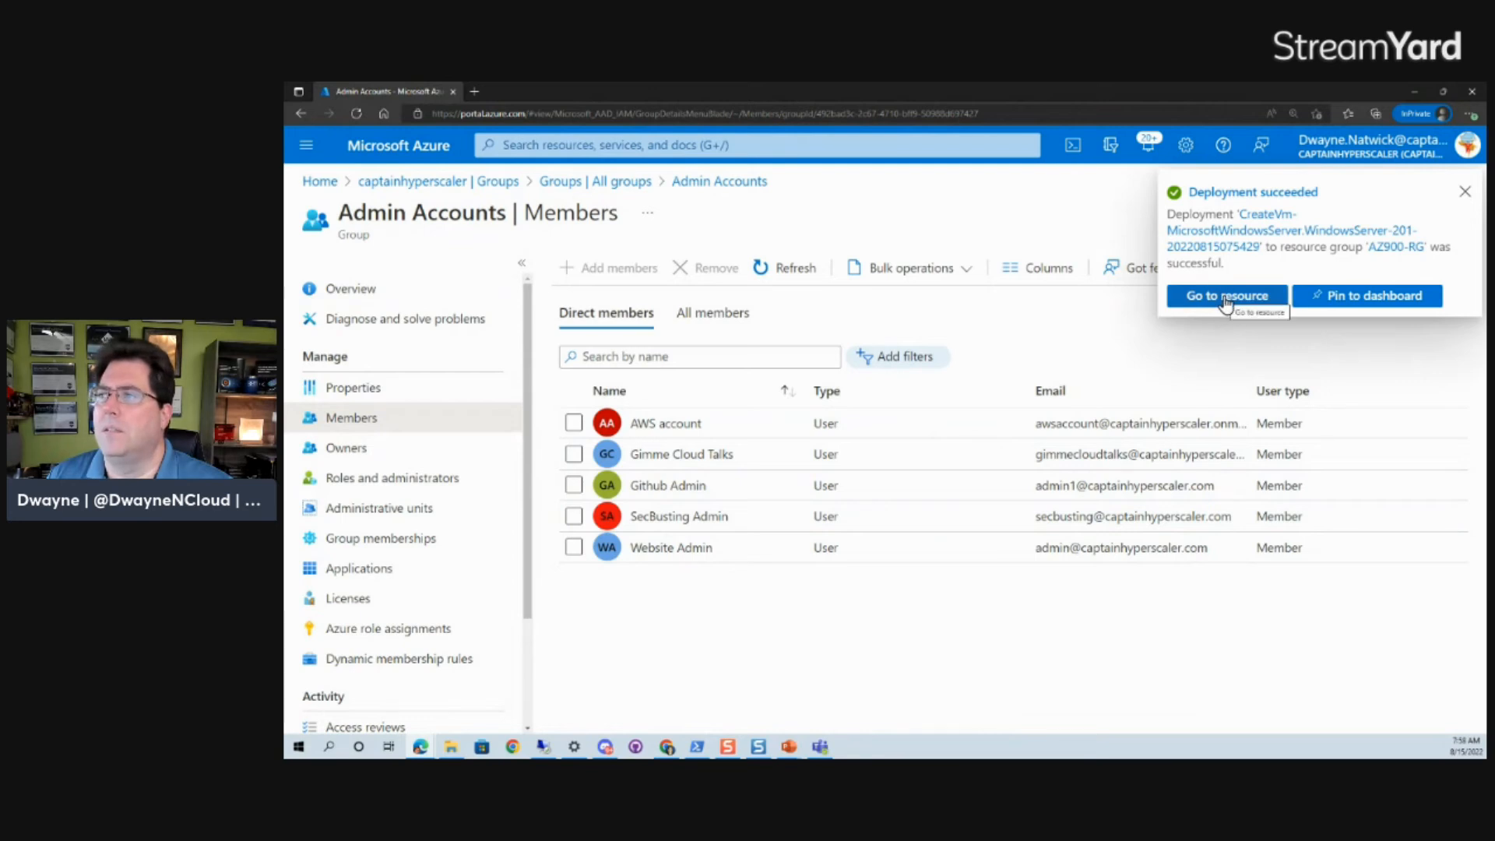
Dismiss the deployment notification and open the directory's Users list.
left_click(1466, 193)
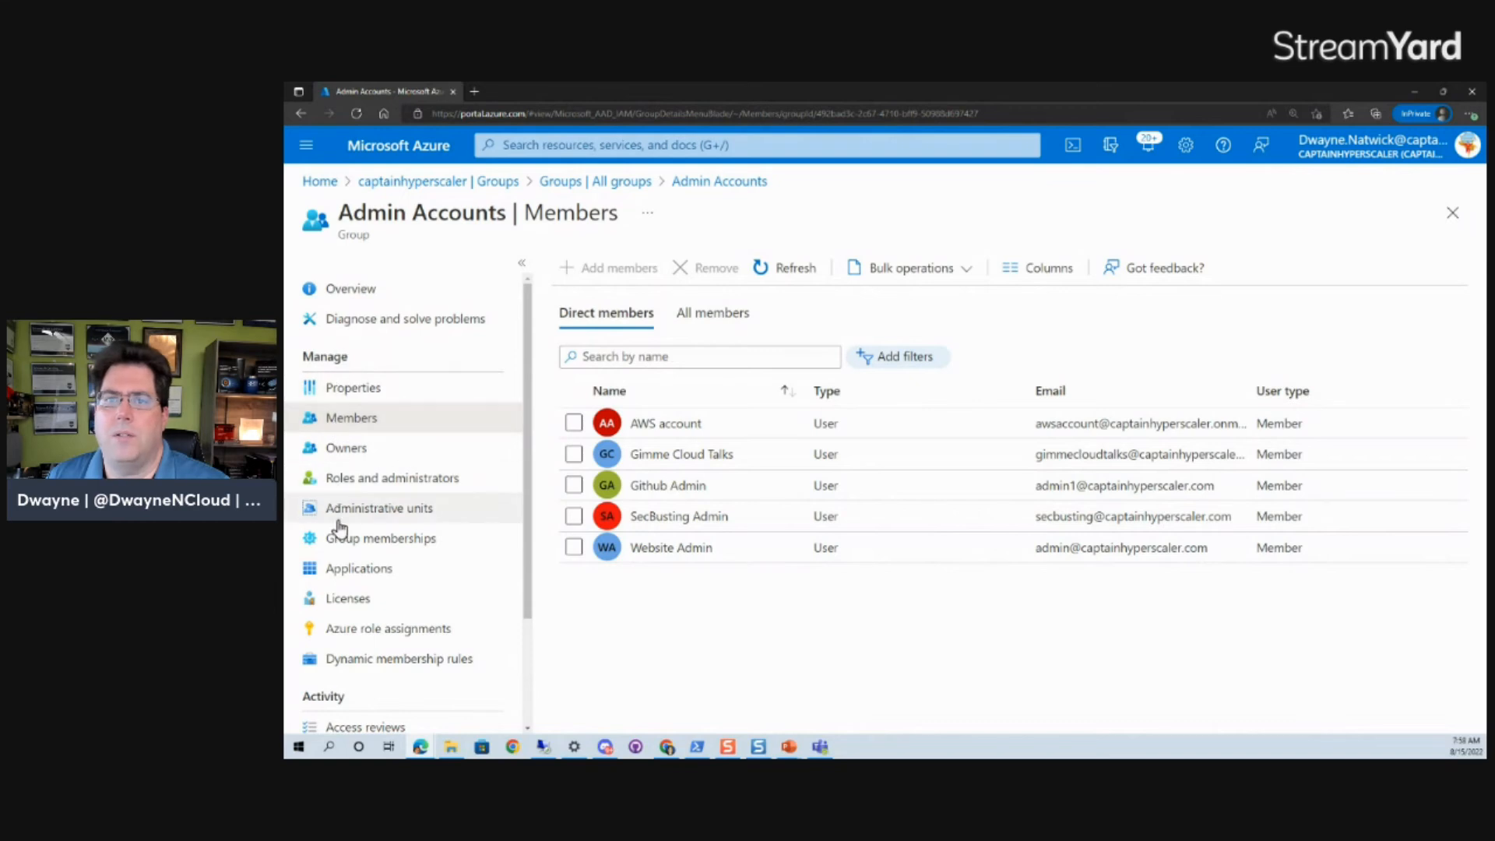
left_click(427, 182)
left_click(345, 428)
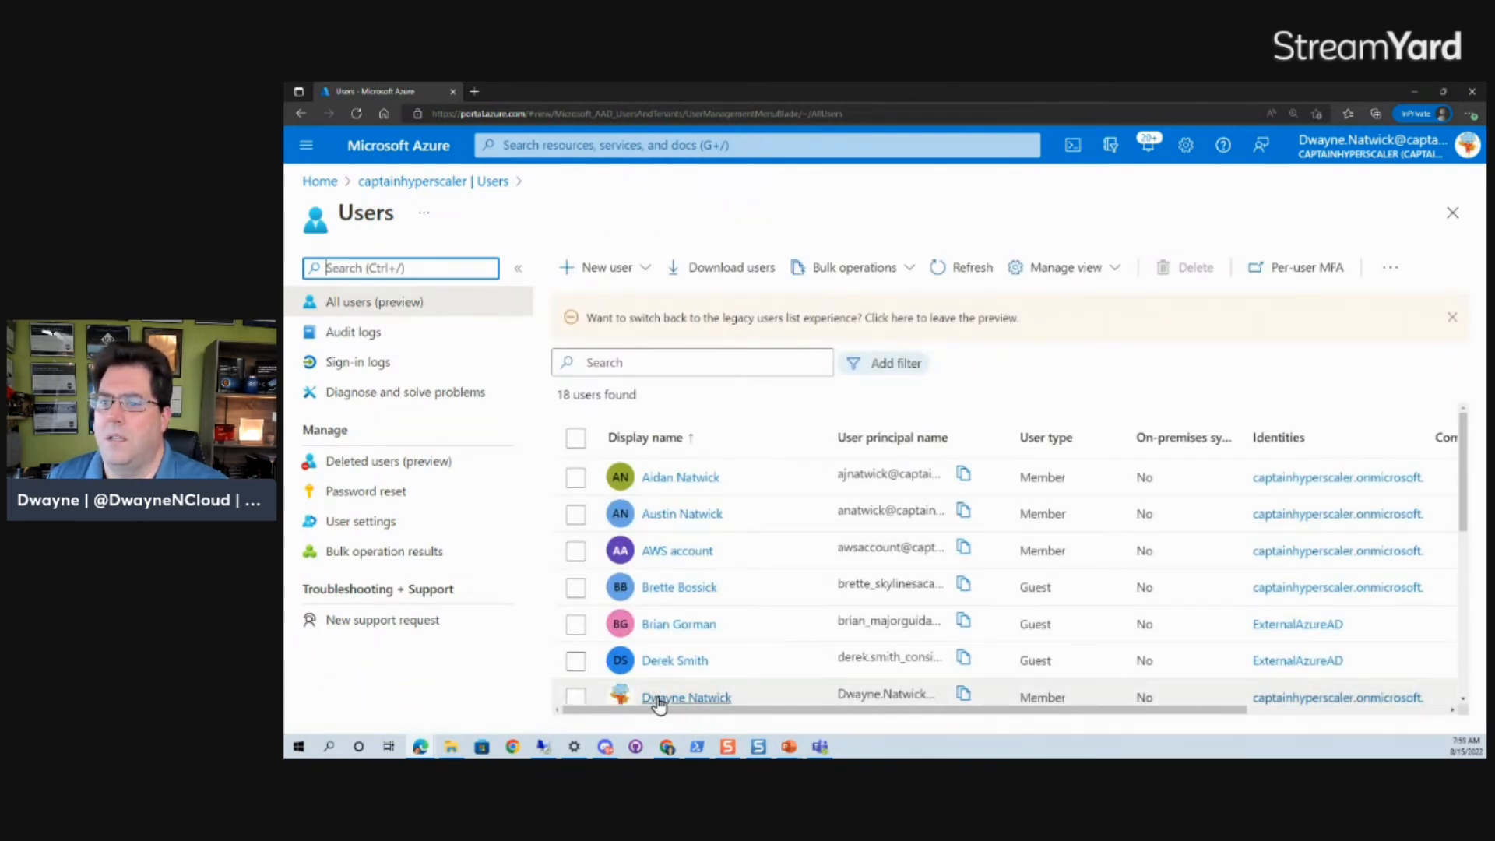
Change the signed-in user's Department from Sales to Admin and save.
left_click(687, 699)
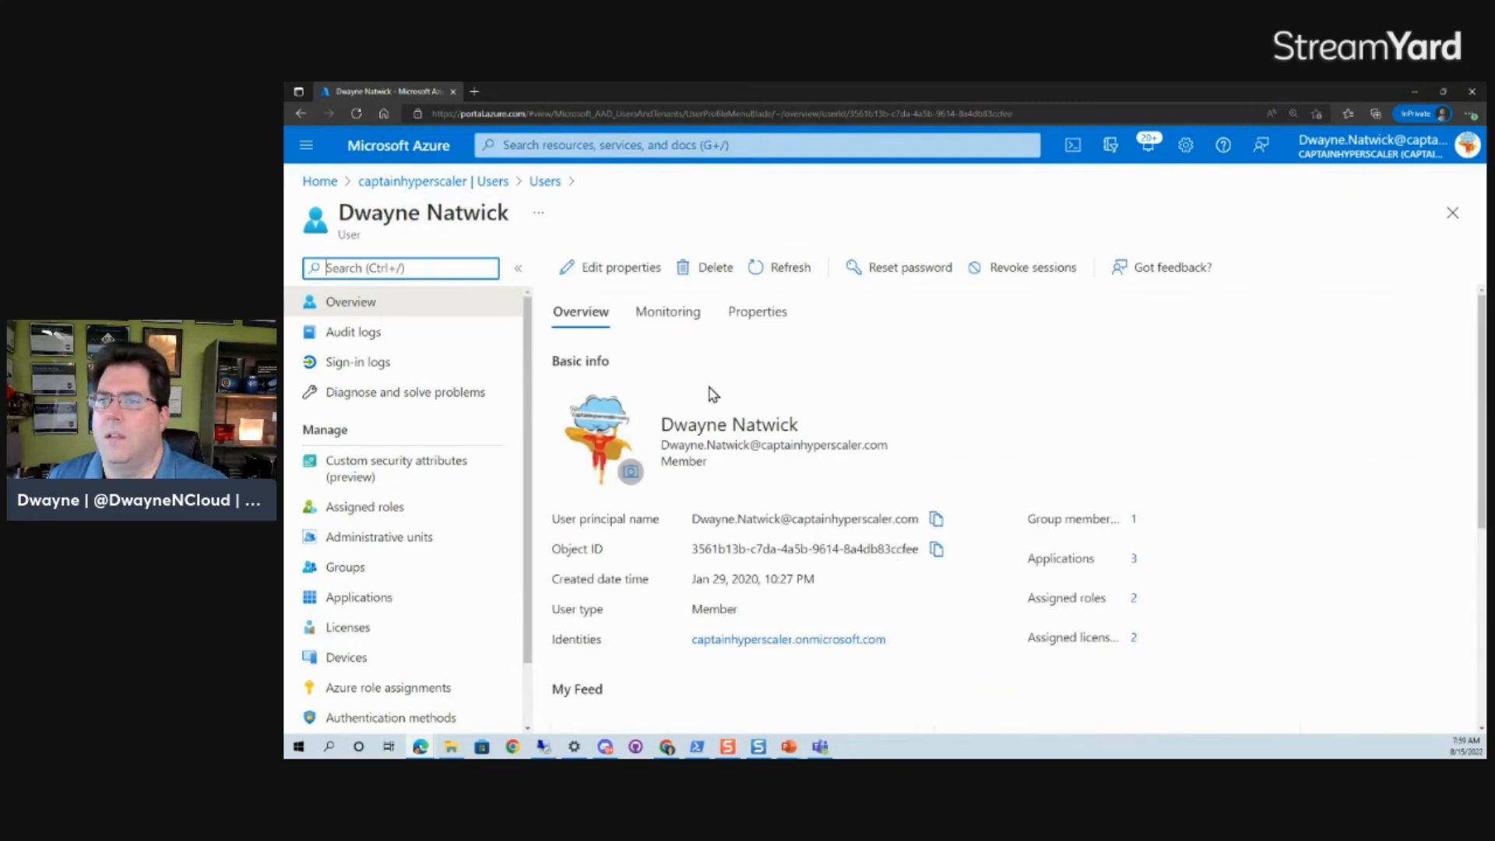
scroll(769, 472, "down", 5)
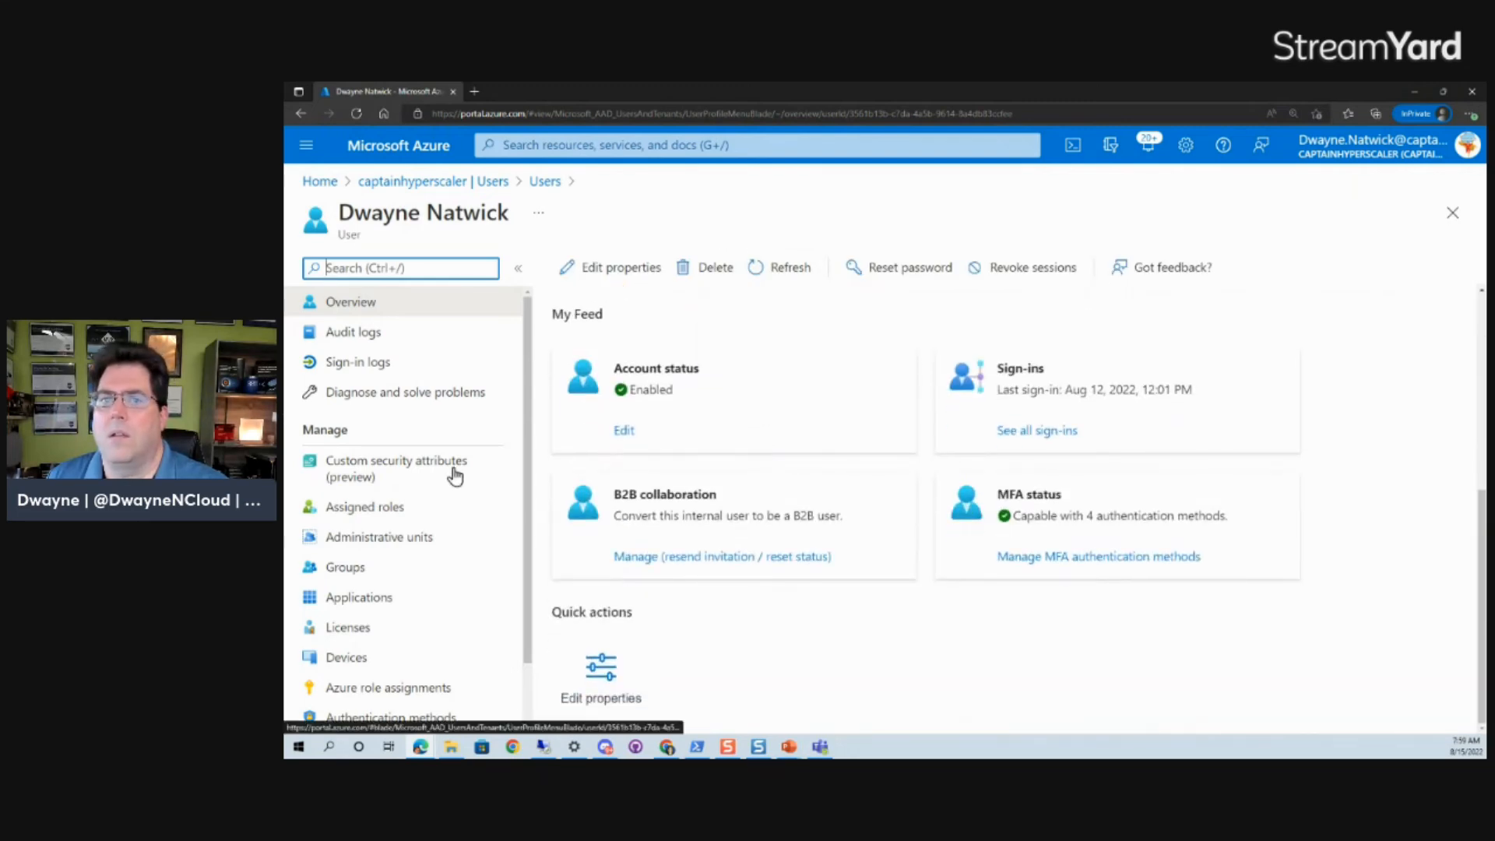
left_click(615, 288)
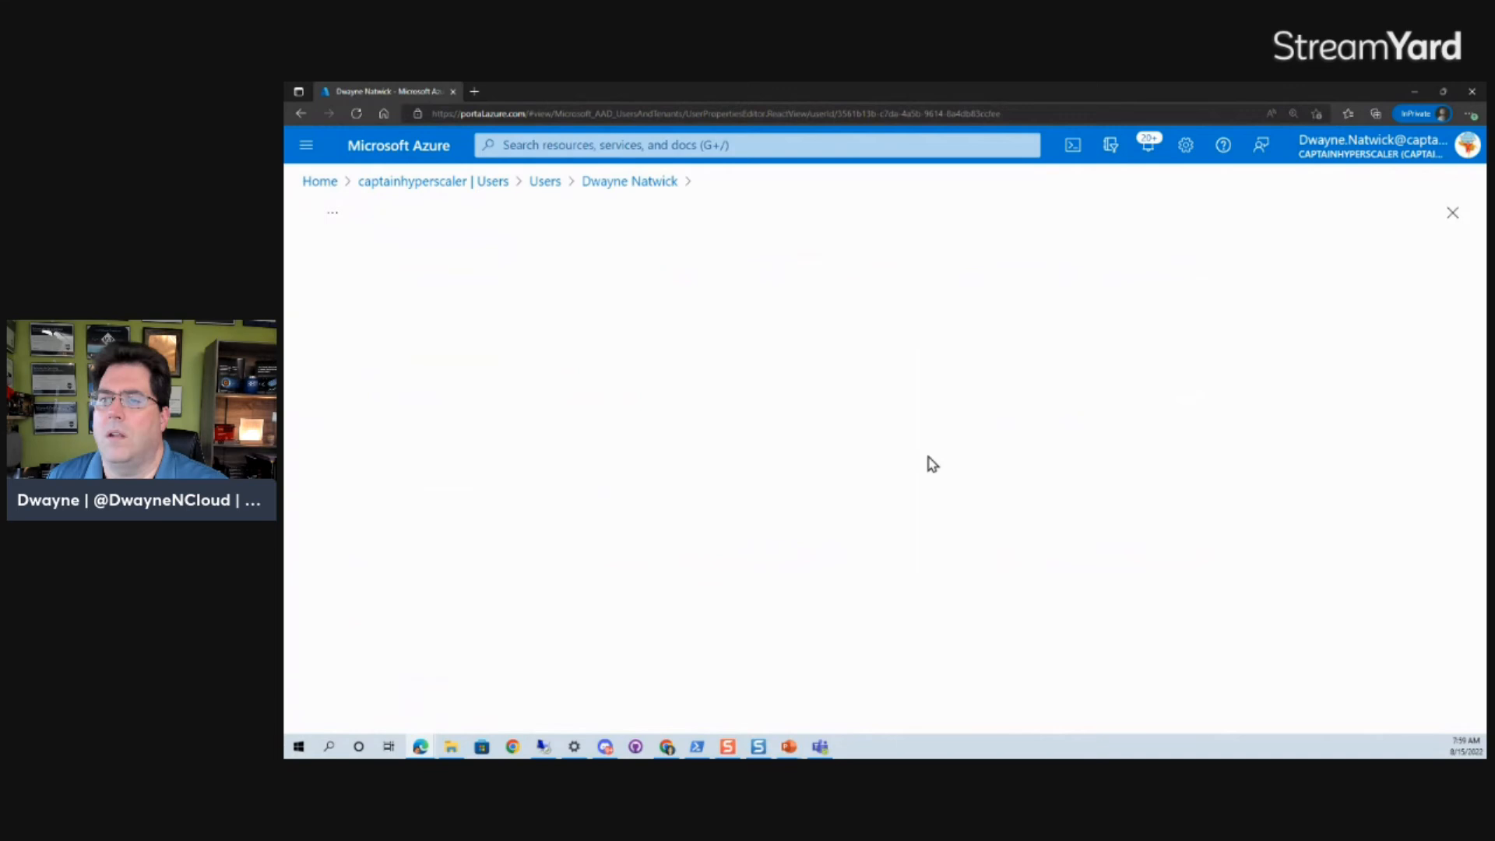
scroll(884, 502, "down", 20)
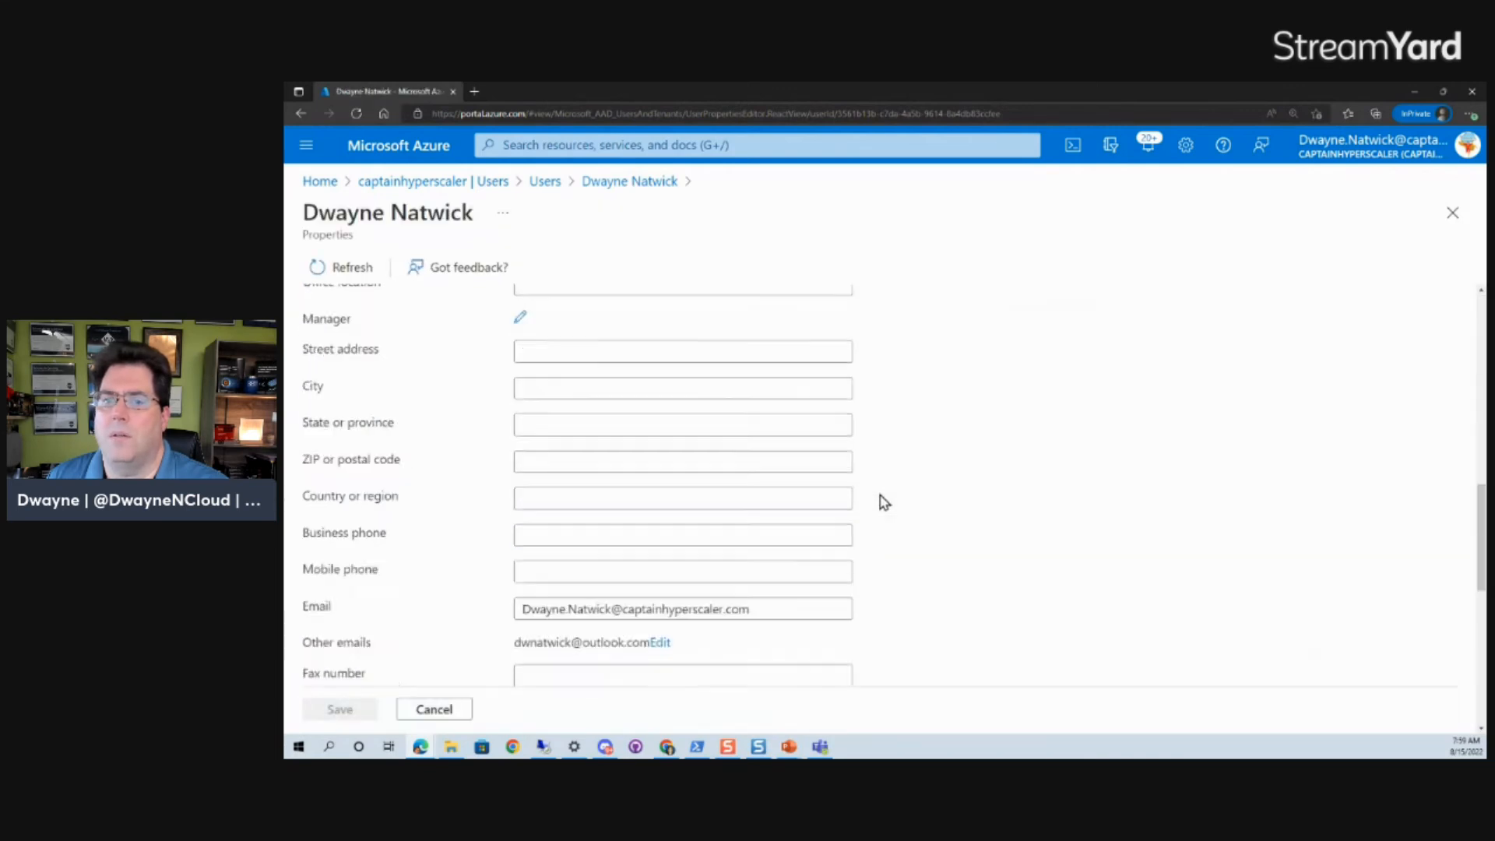
scroll(880, 501, "up", 10)
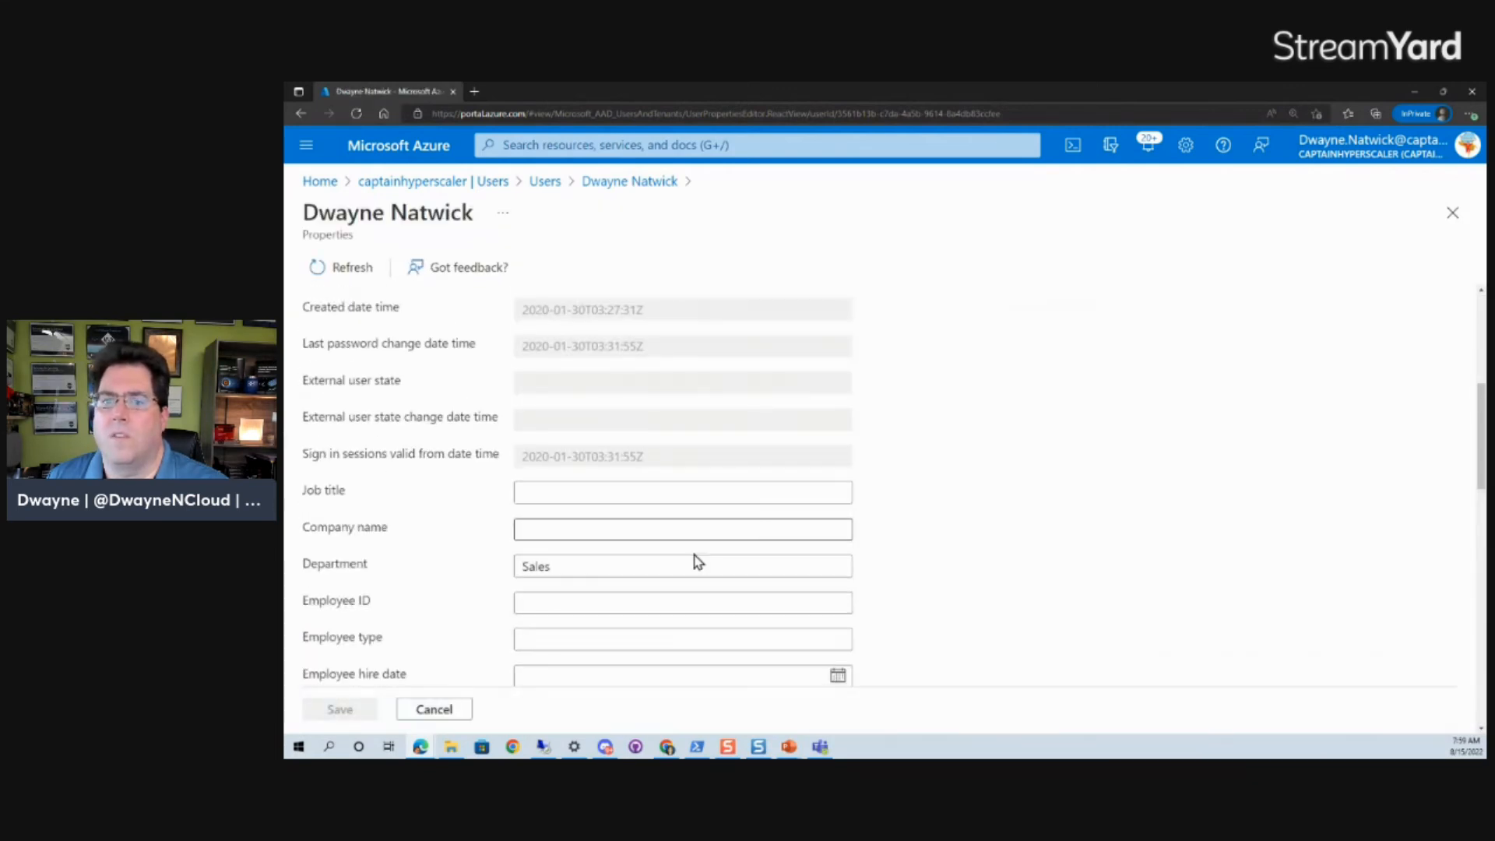
double_click(557, 562)
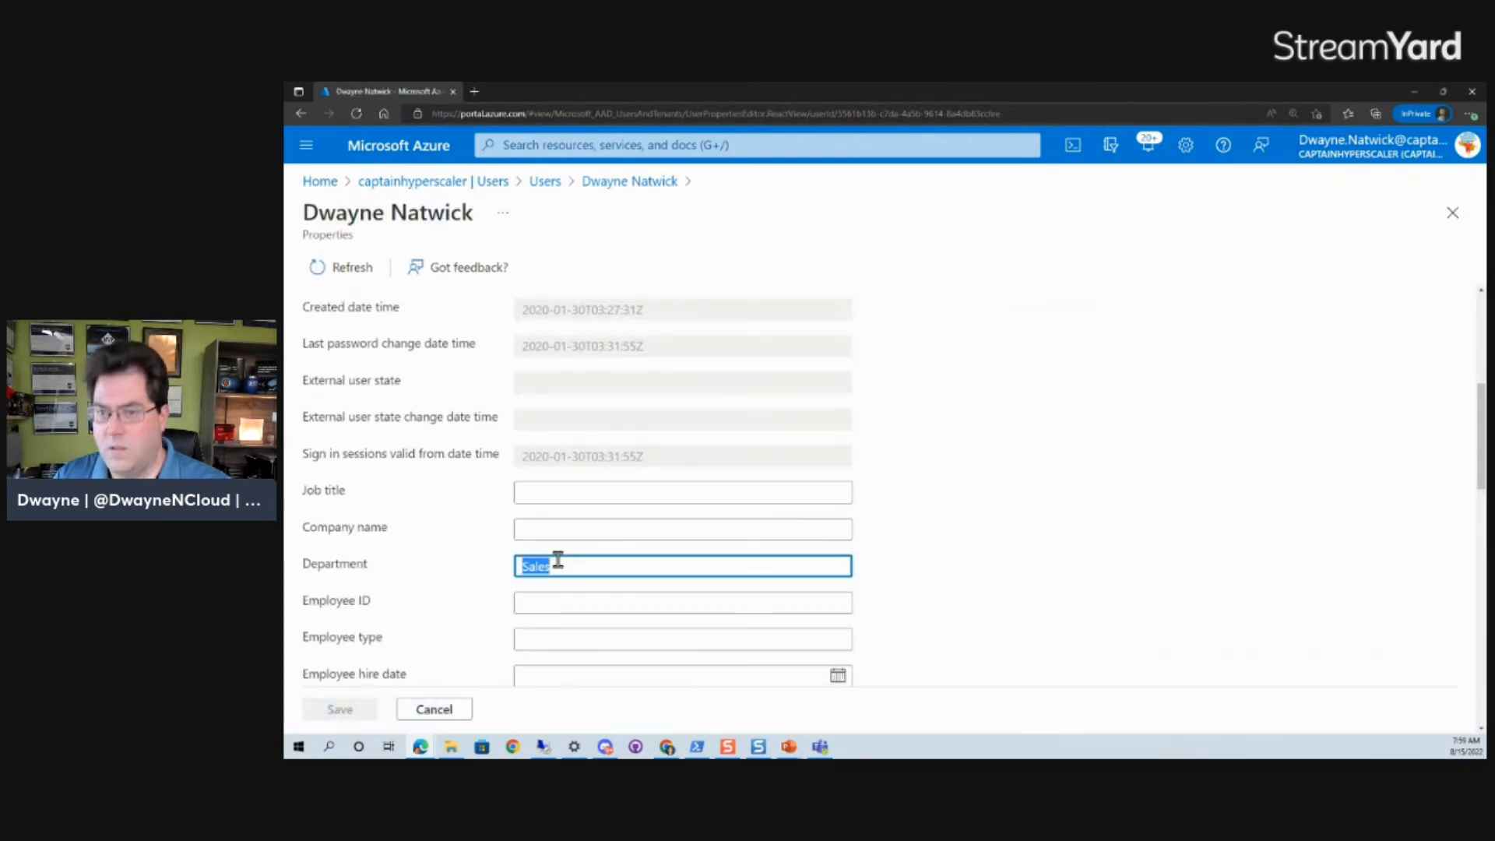
type("min")
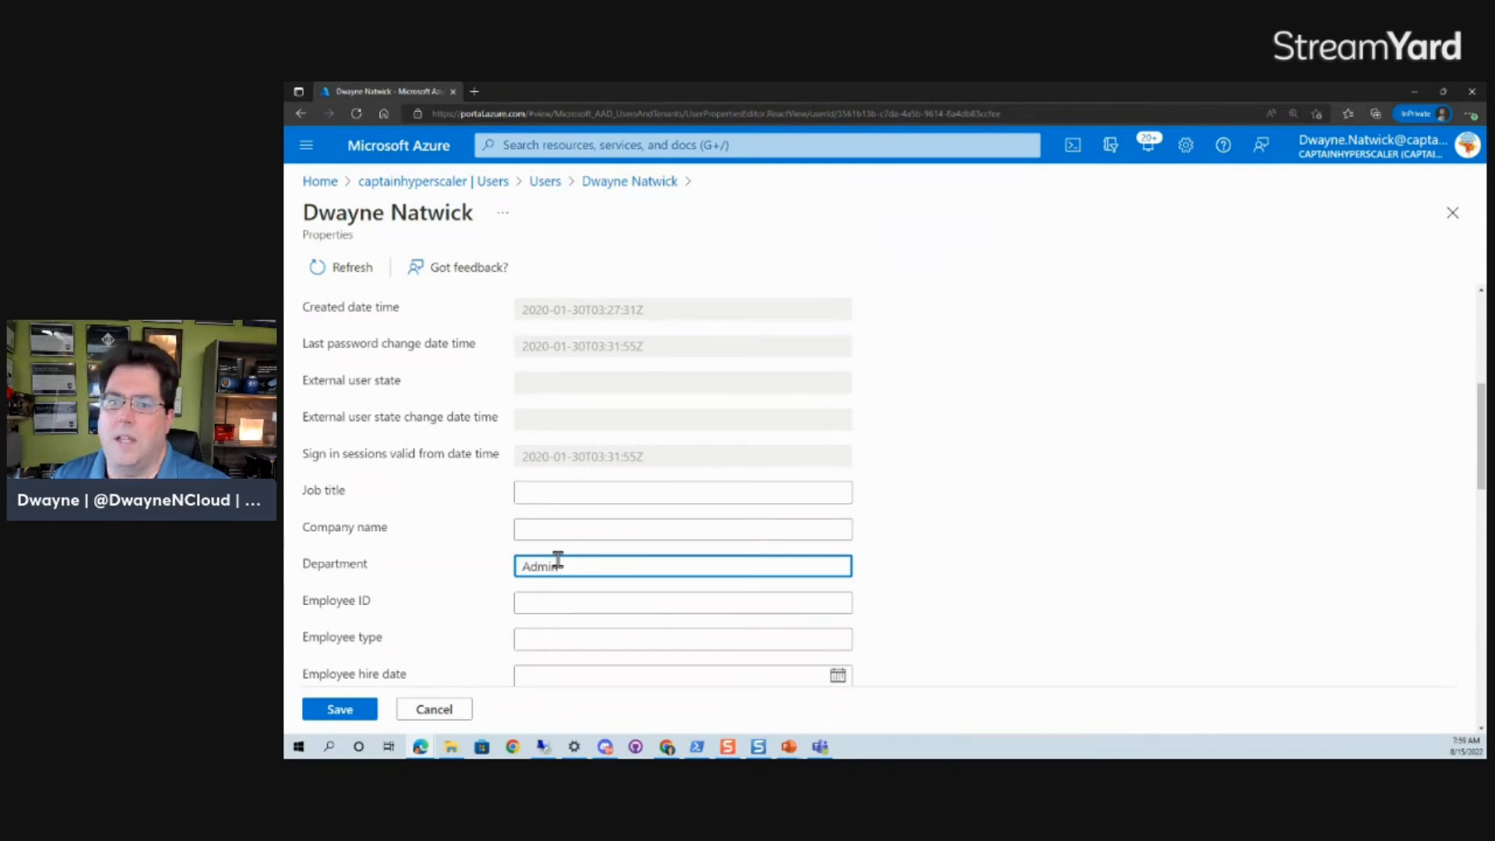
left_click(343, 709)
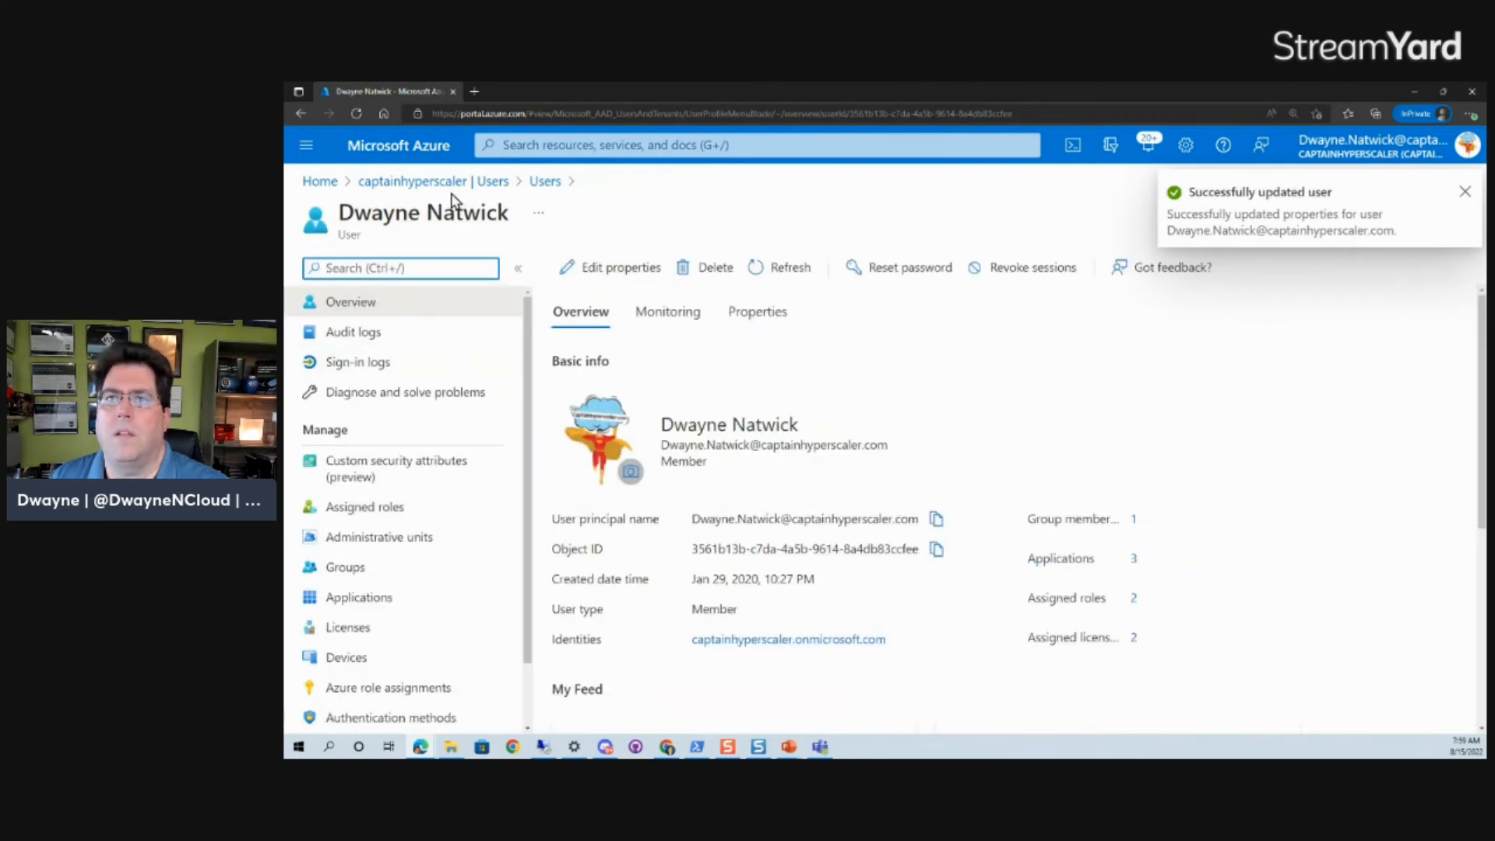
Reopen the Admin Accounts group's Members list from the directory's Groups.
left_click(452, 183)
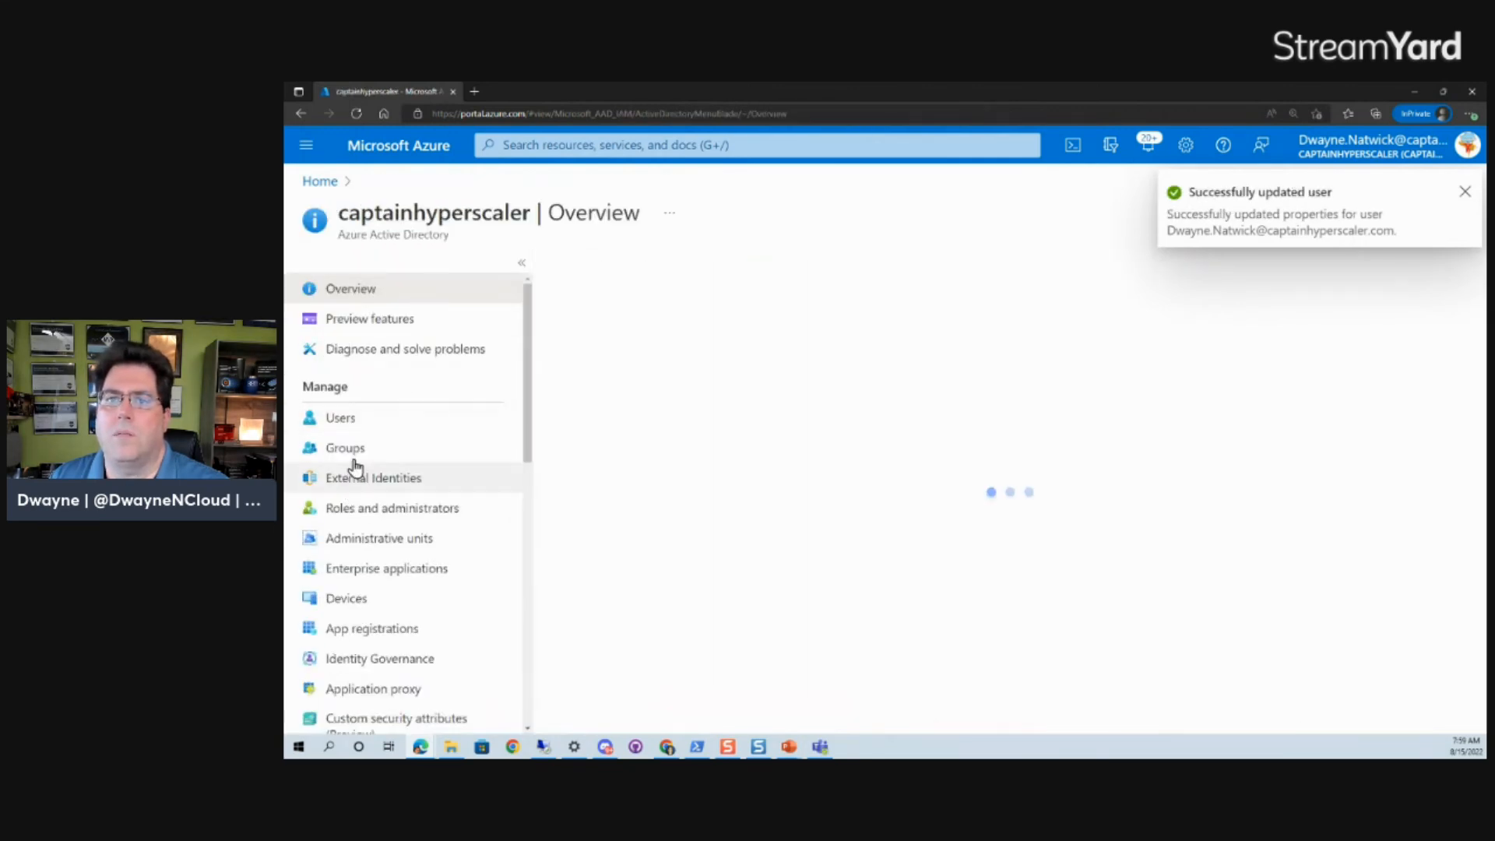
left_click(354, 452)
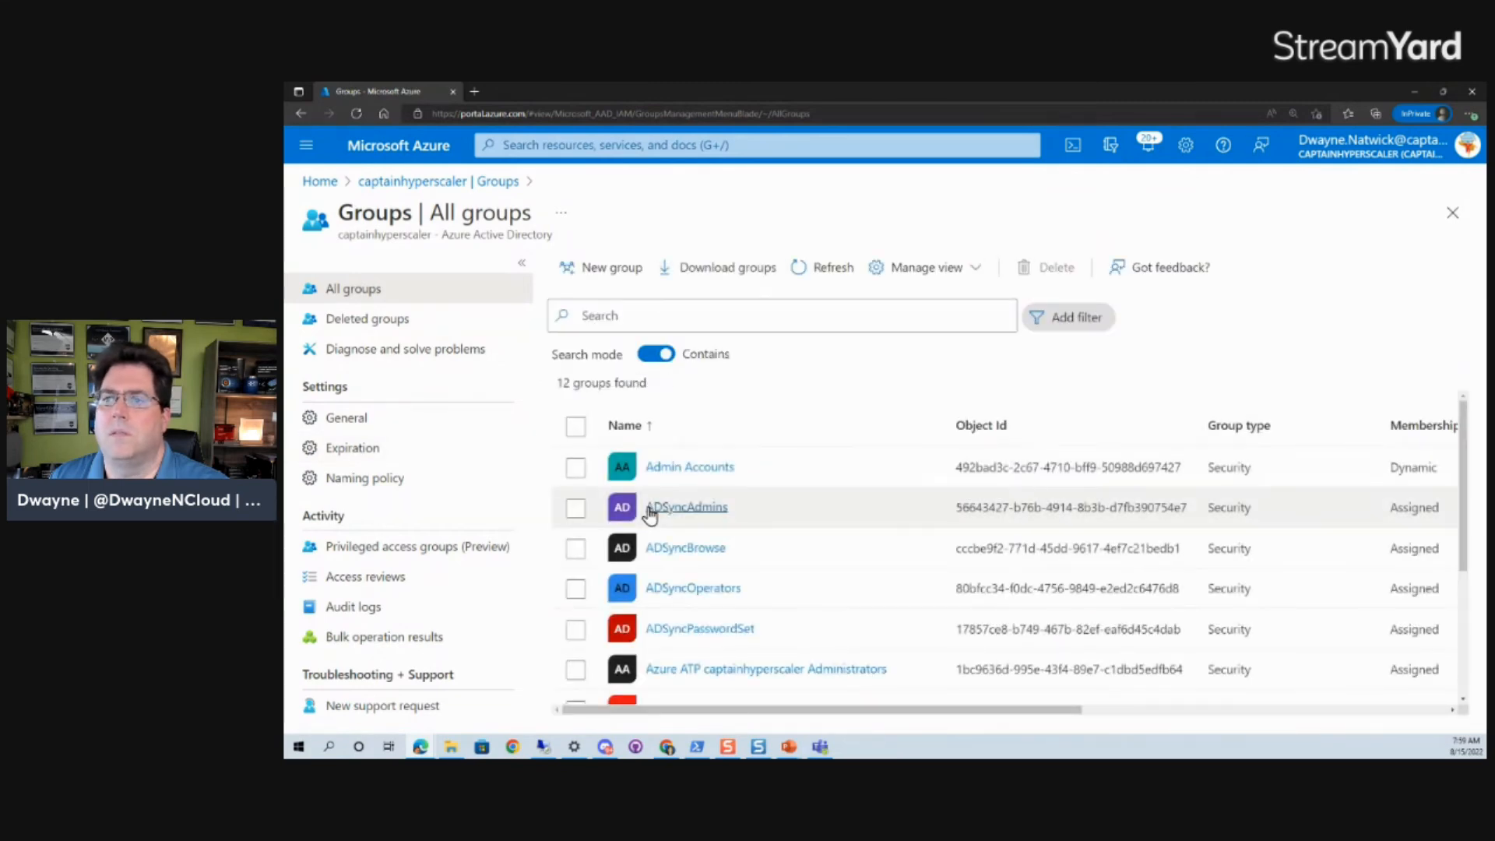
left_click(657, 468)
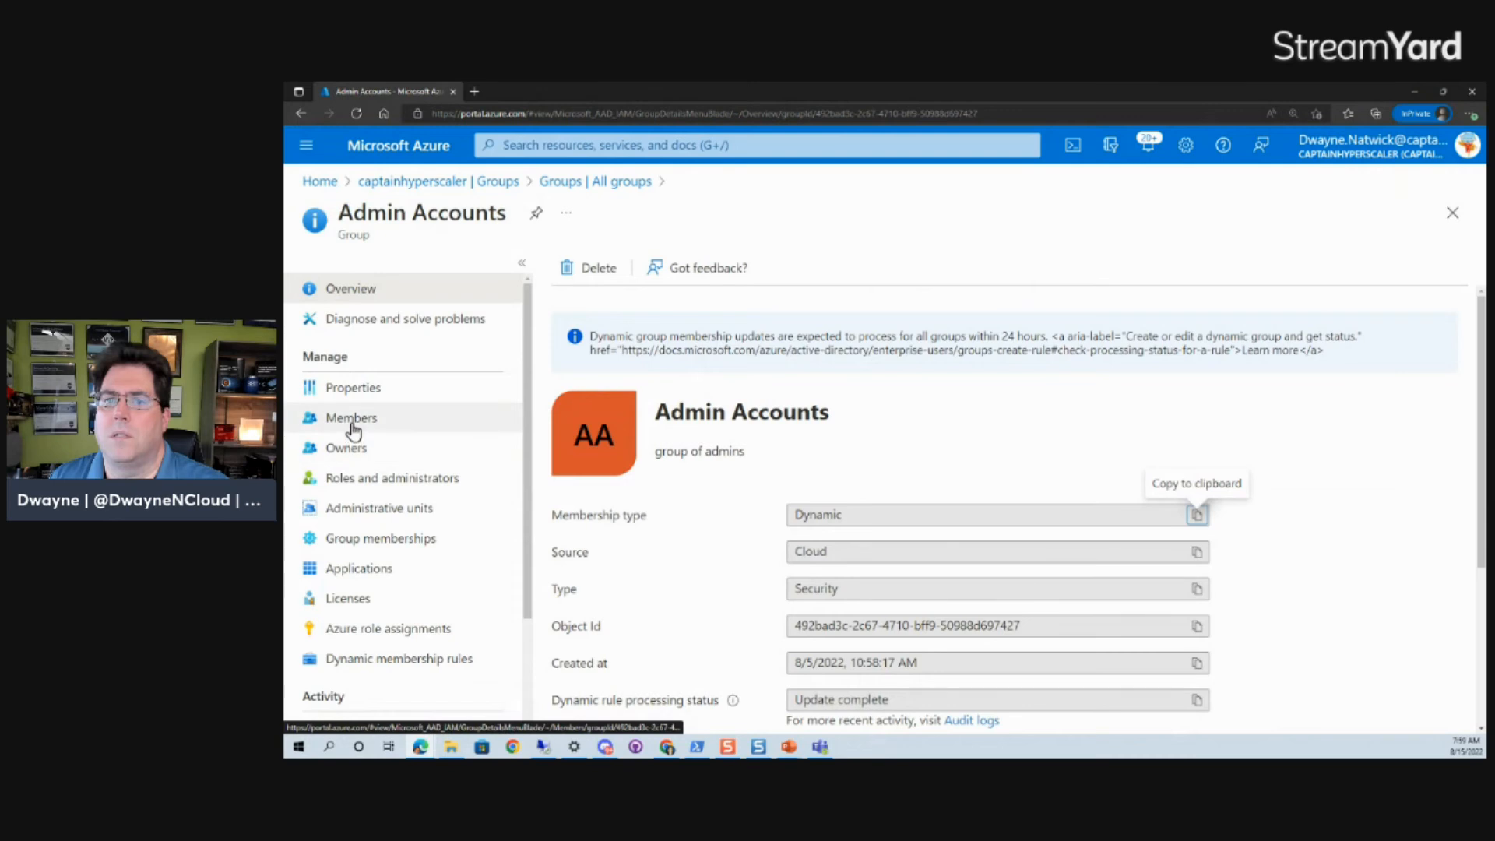
left_click(352, 419)
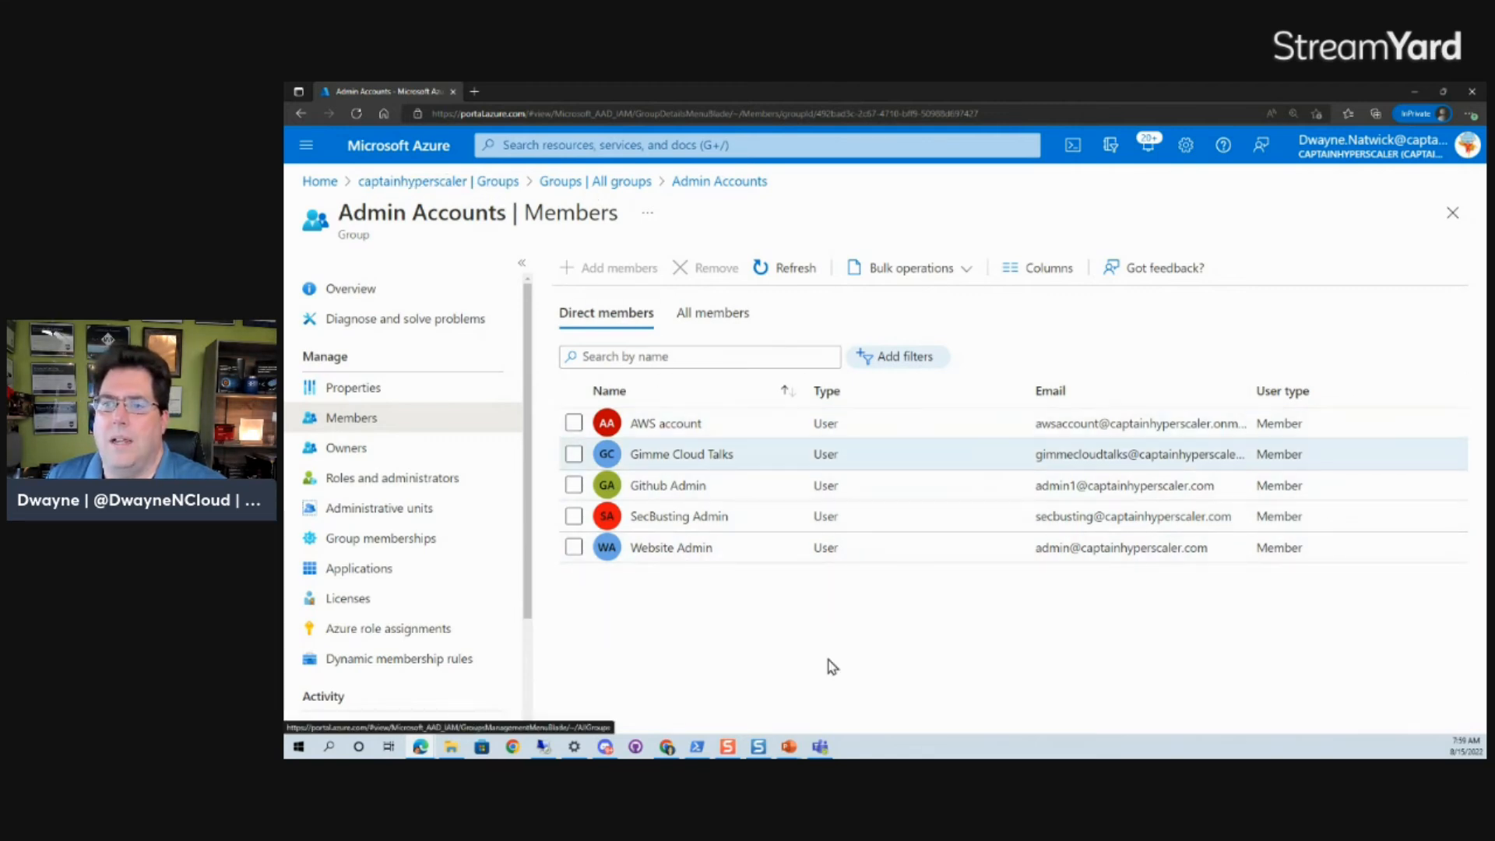
Refresh the member list, then return to the portal Home page.
left_click(767, 265)
left_click(769, 265)
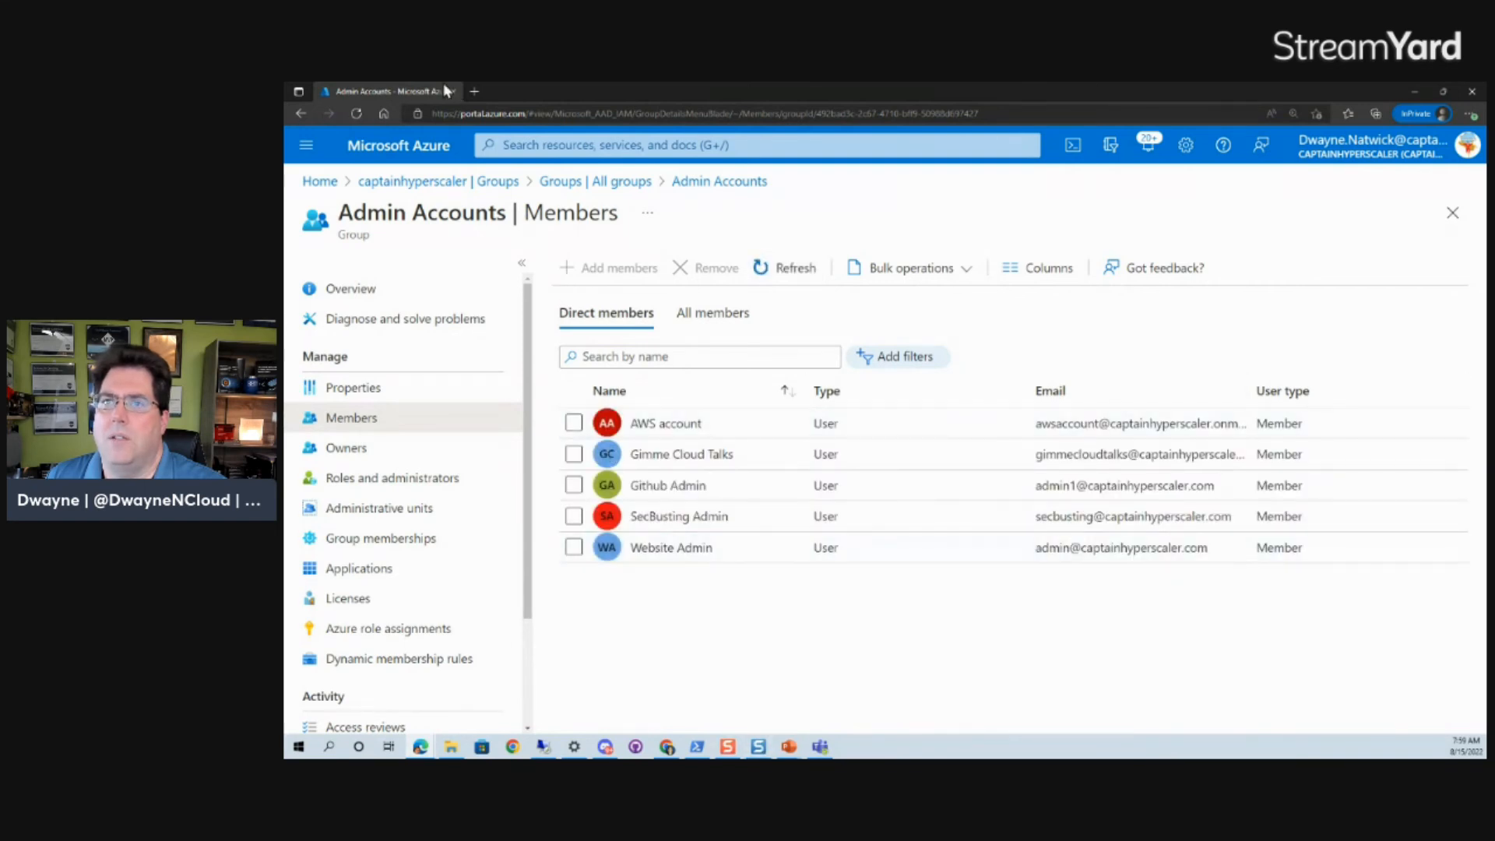
left_click(413, 182)
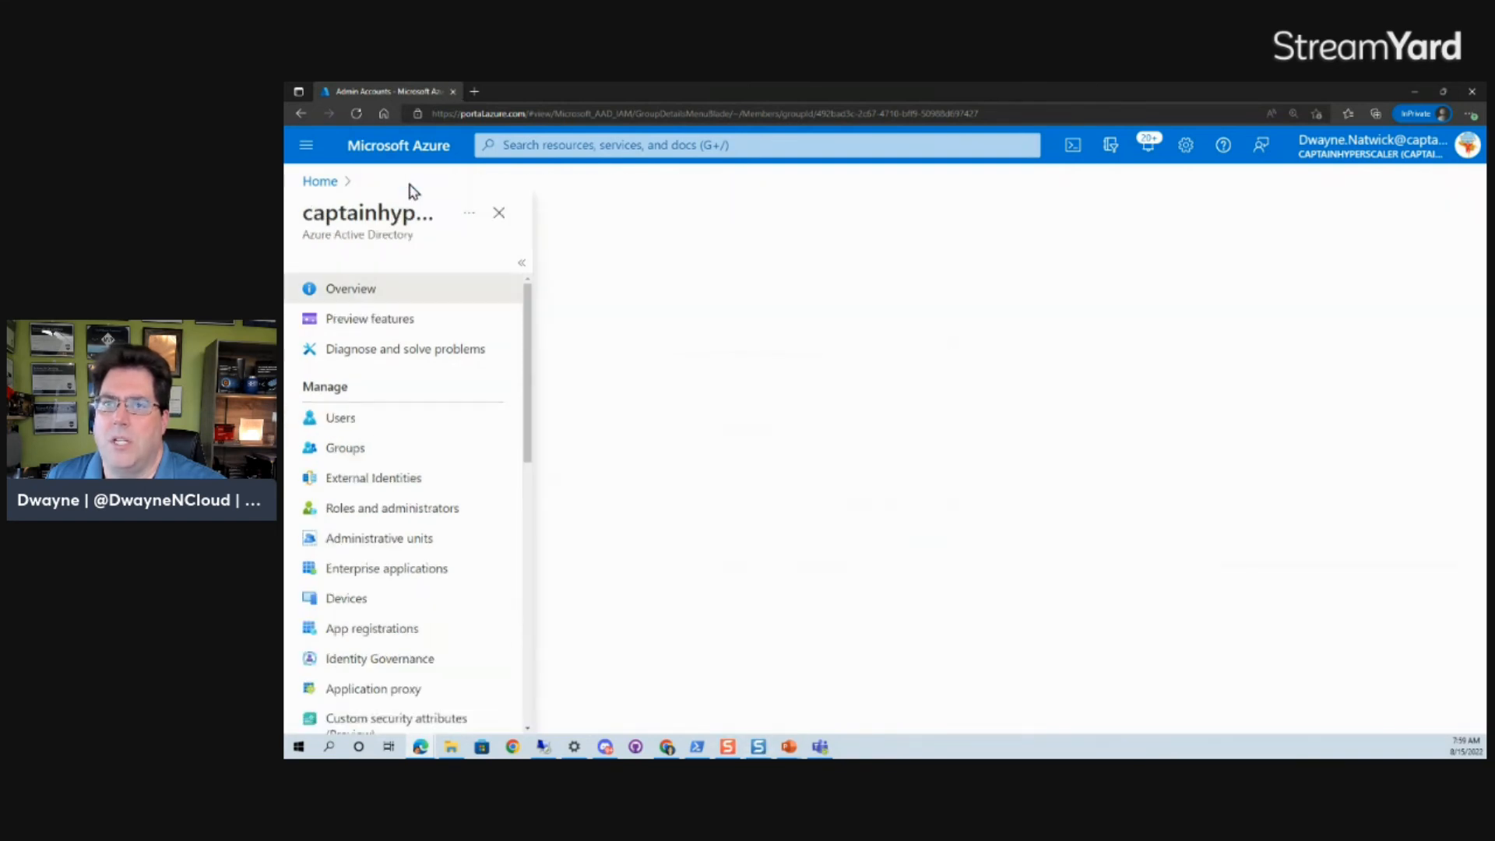
left_click(320, 184)
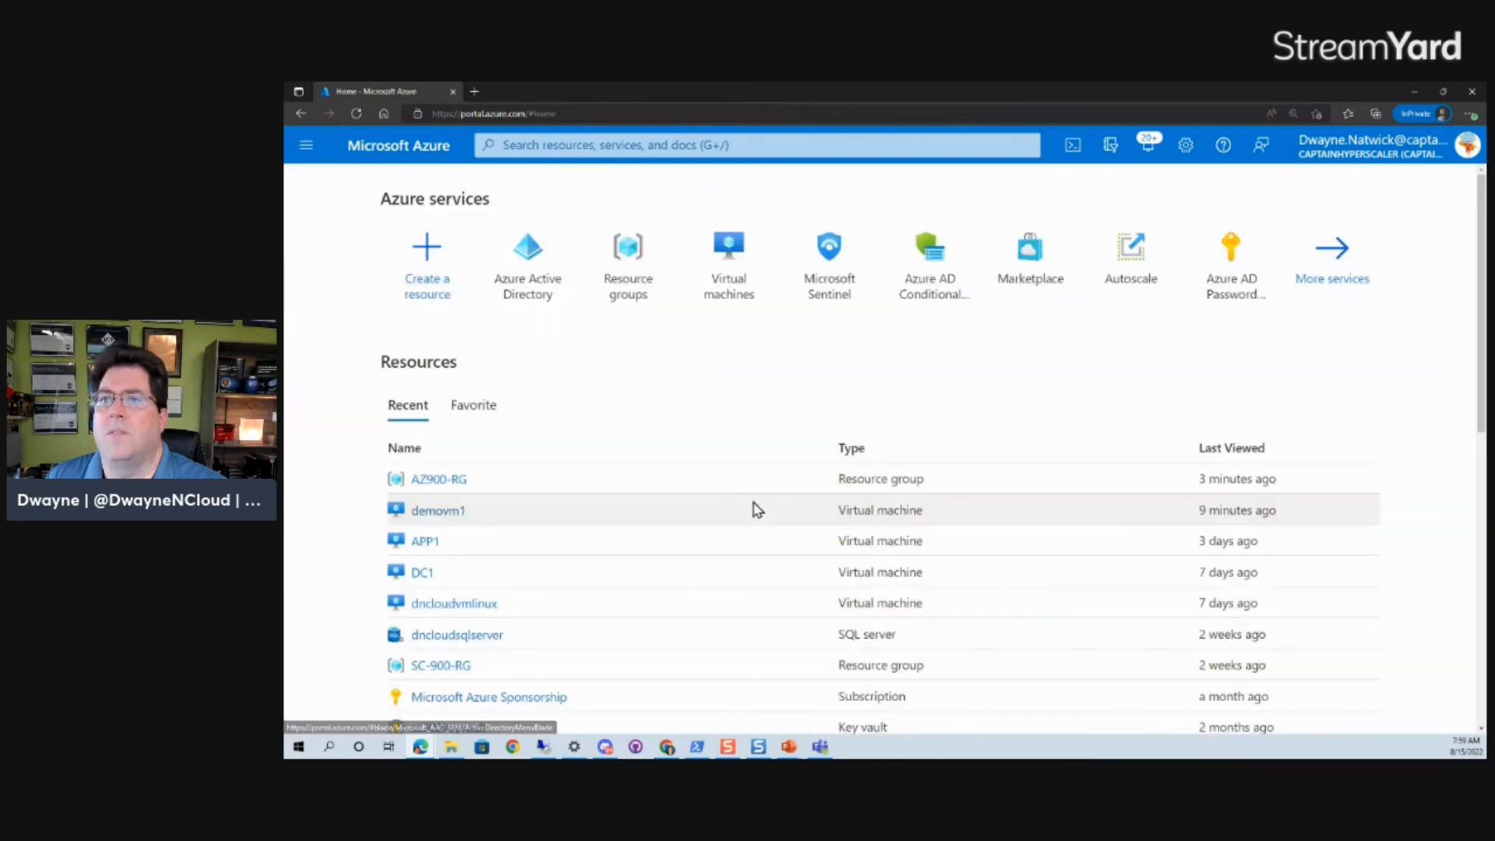
Copy demovm2's public IP address 20.115.32.40 from its virtual machine page.
mouse_move(524, 256)
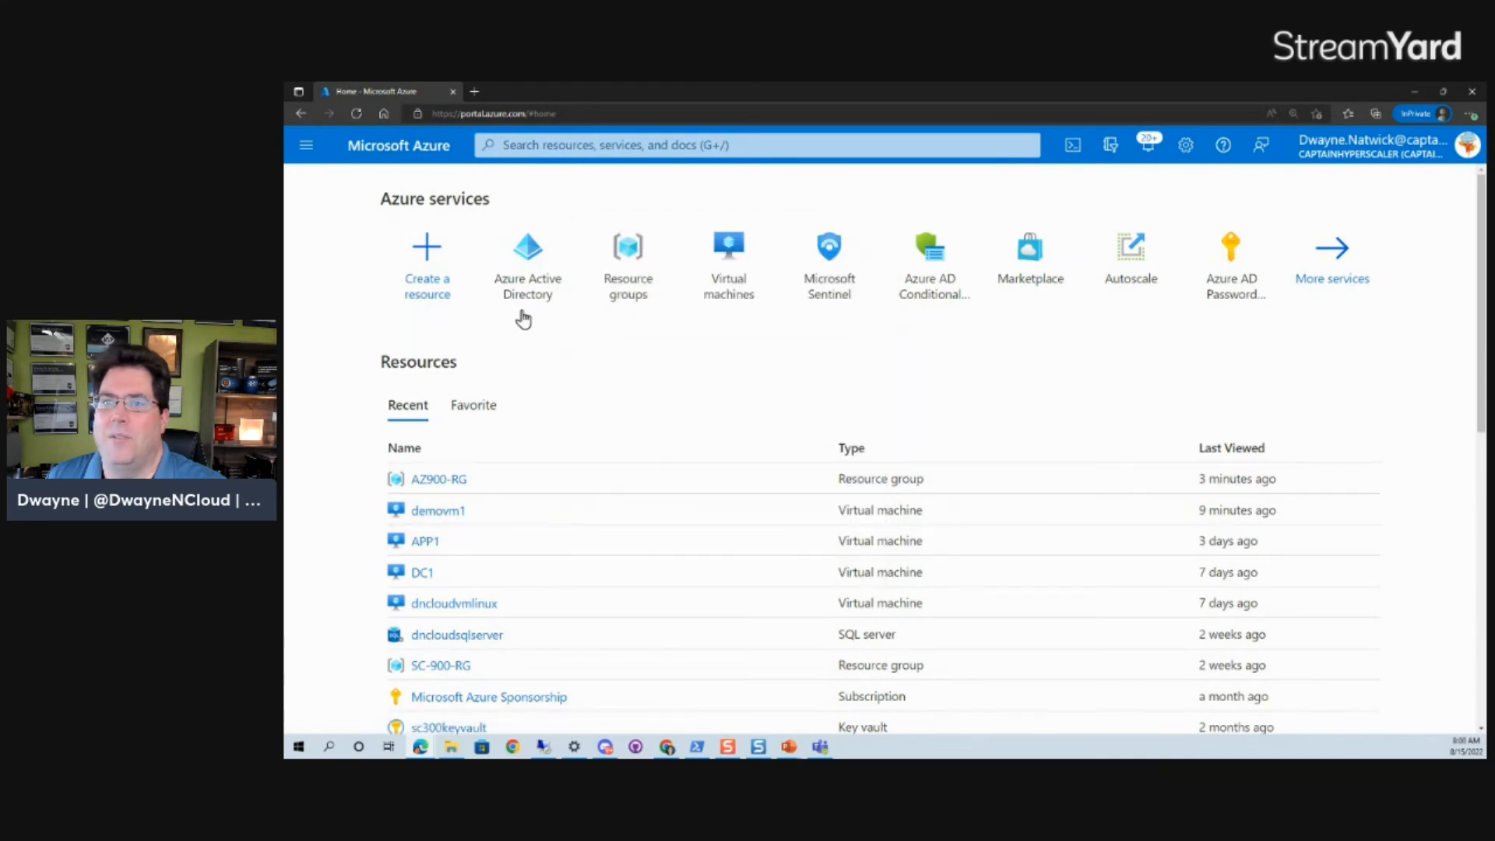
left_click(743, 261)
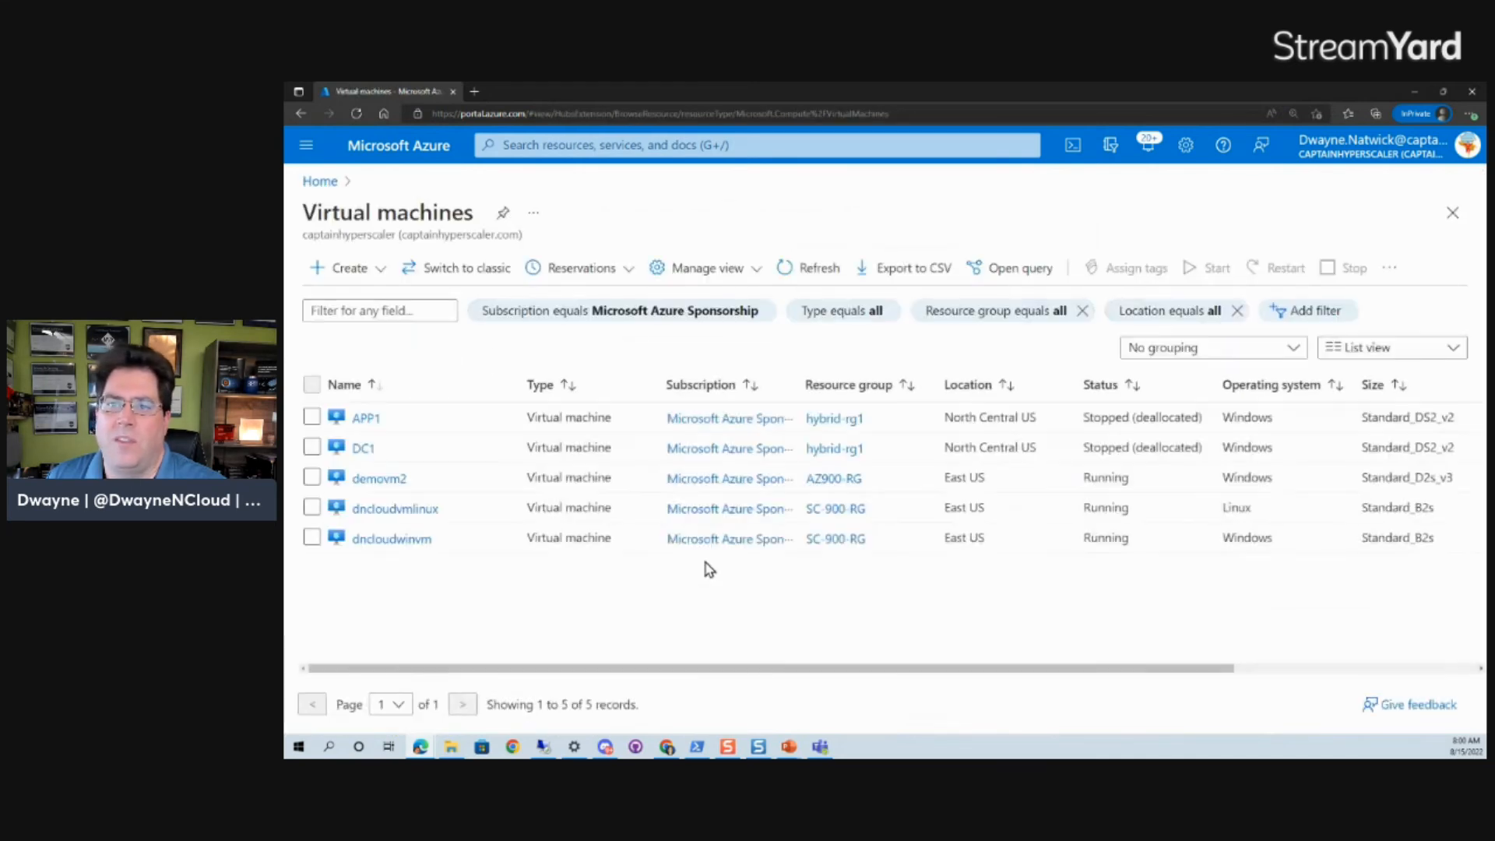
left_click(389, 479)
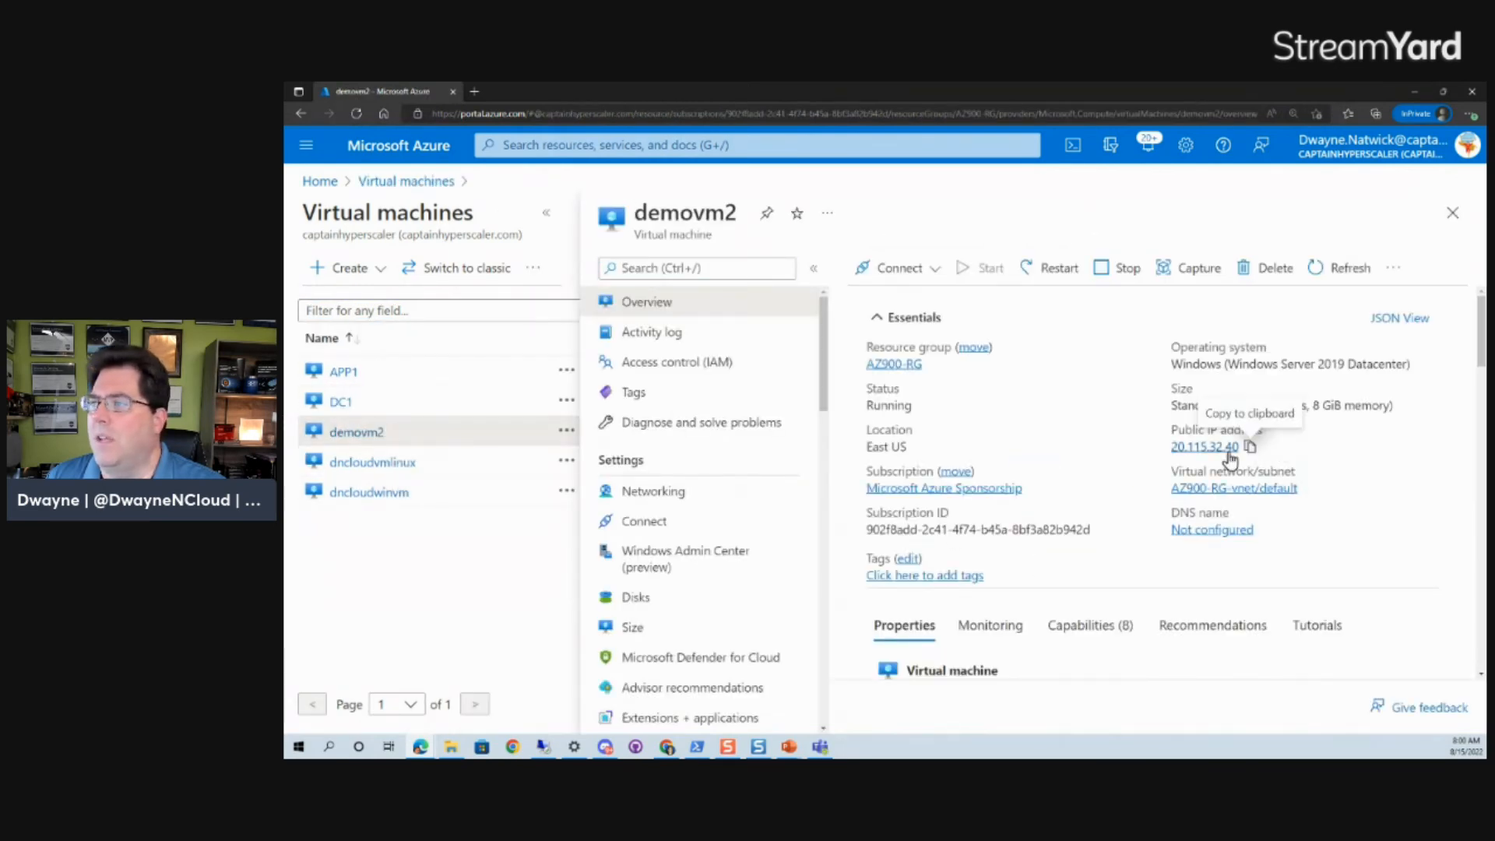
left_click(1249, 447)
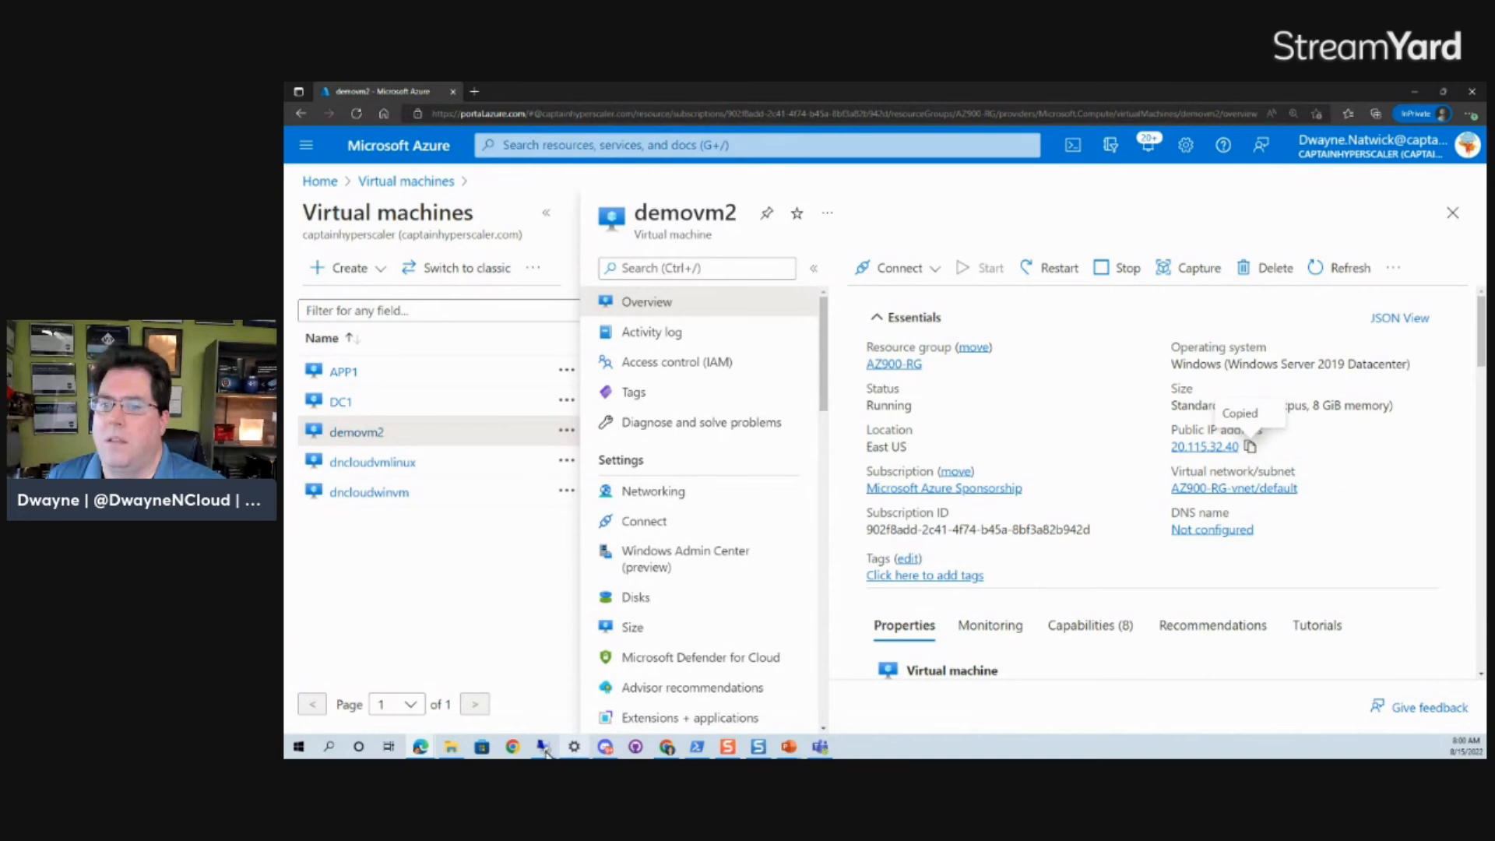
Start a Remote Desktop connection to 20.115.32.40, leave it at the credentials prompt, and return to portal Home.
left_click(544, 747)
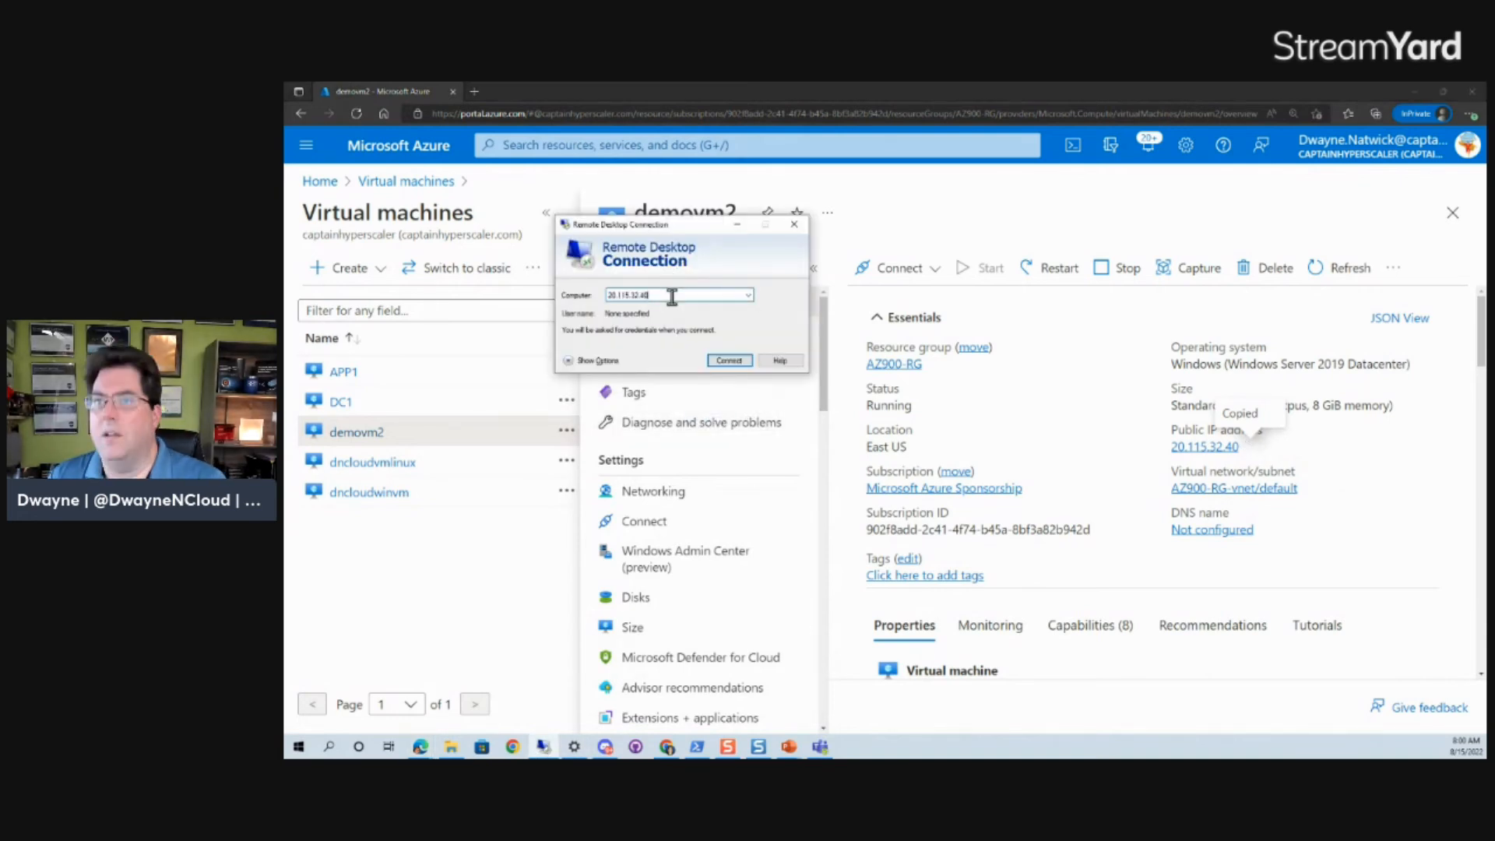
left_click(727, 361)
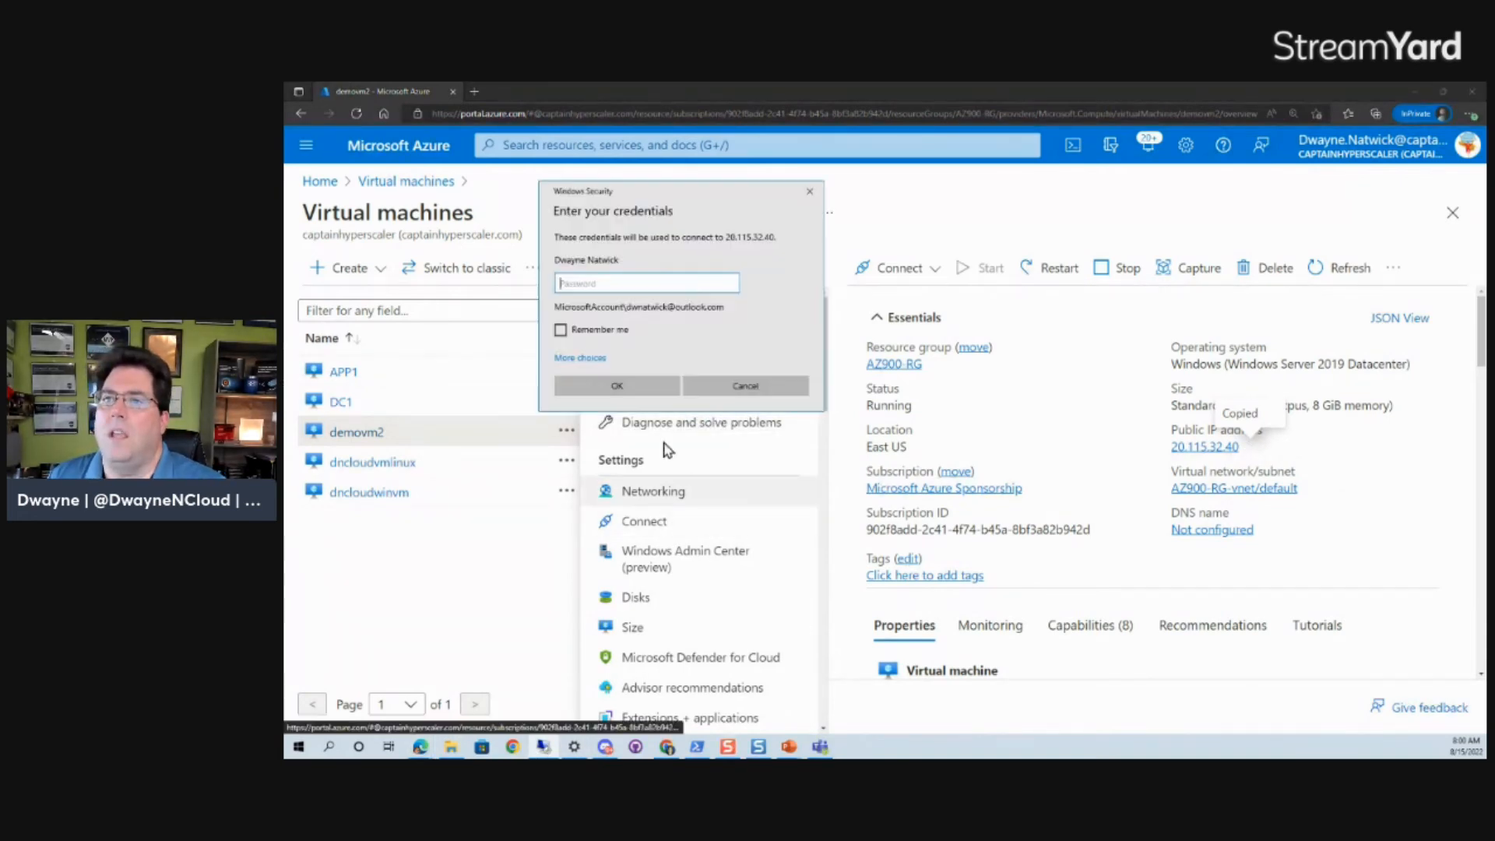
left_click_drag(656, 192, 804, 220)
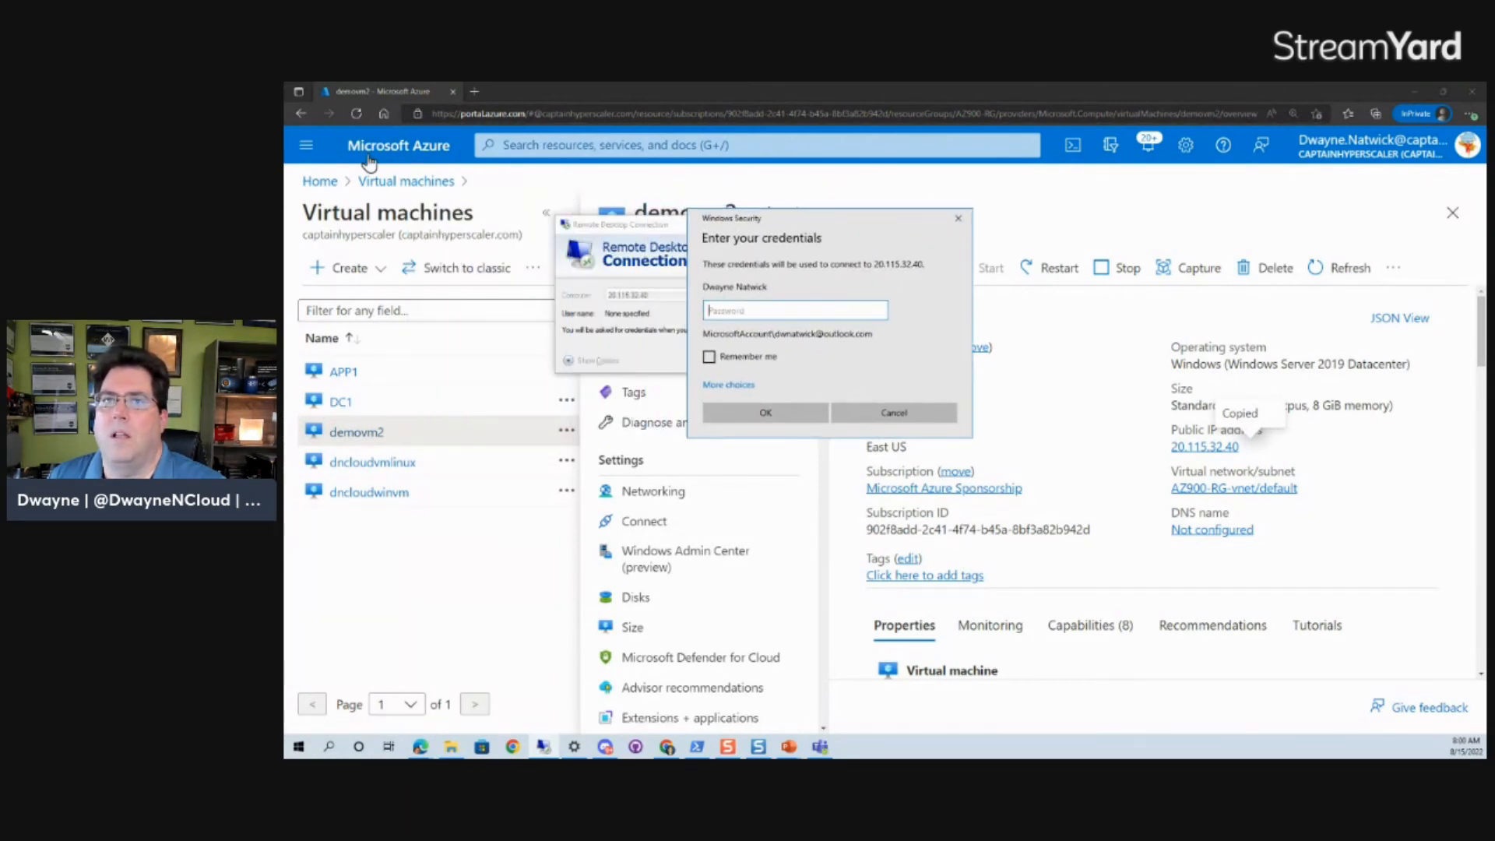
left_click(317, 184)
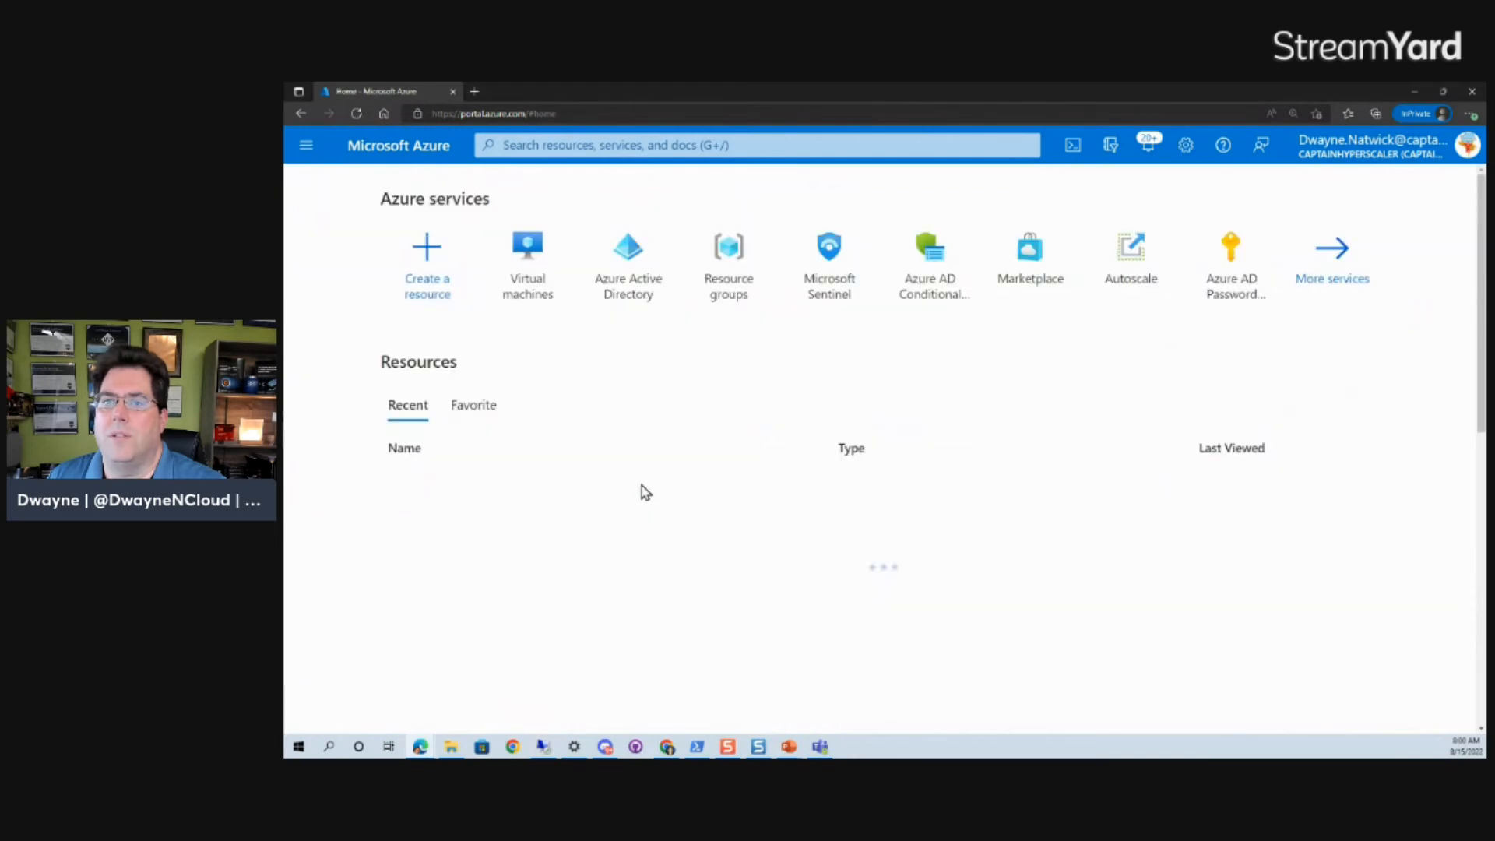
Open the Admin Accounts group in Azure Active Directory and list its five user members.
left_click(636, 254)
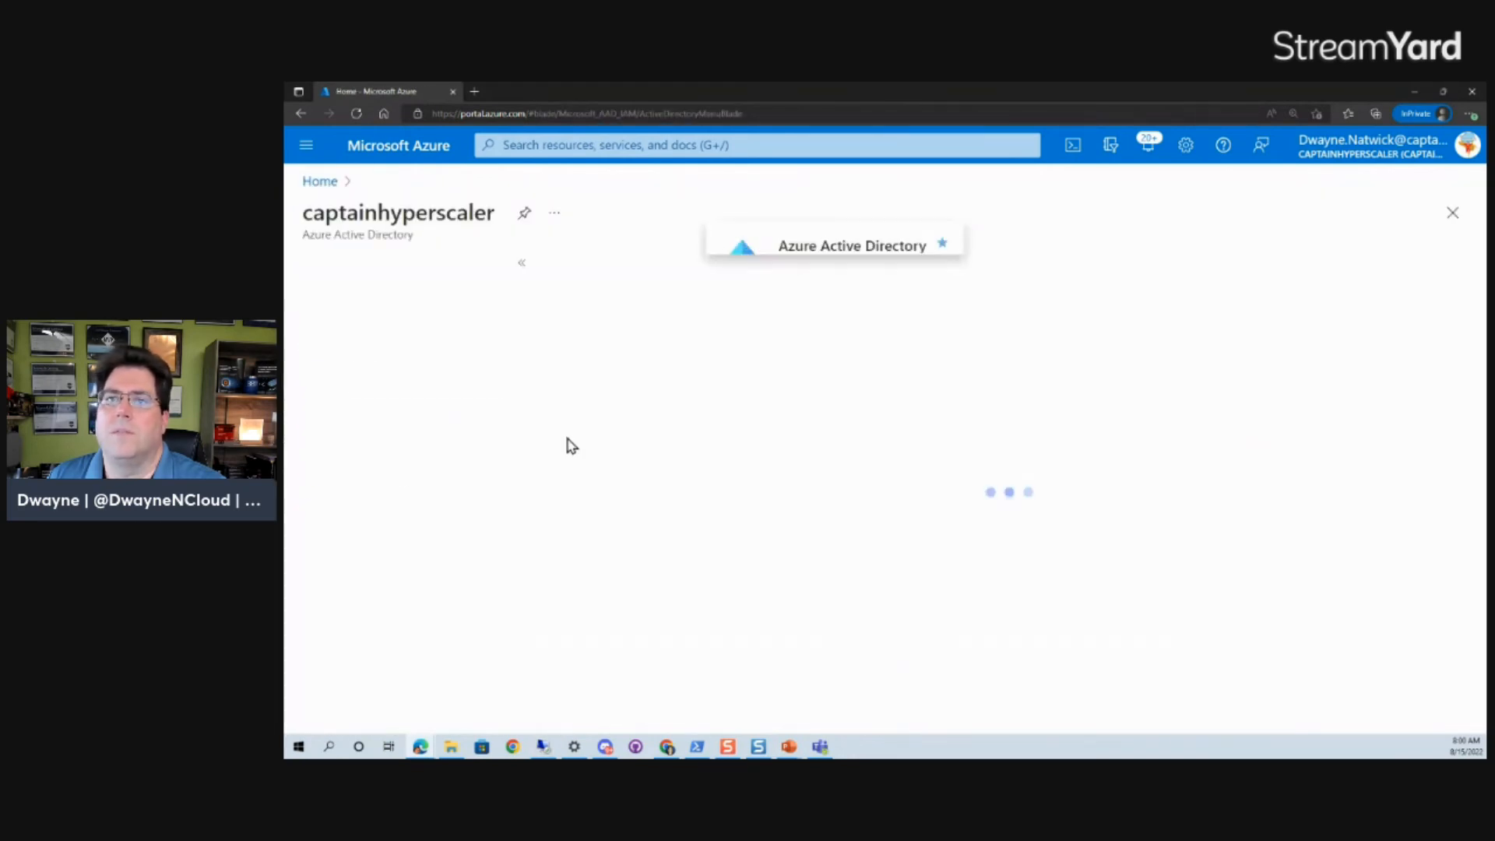
left_click(371, 453)
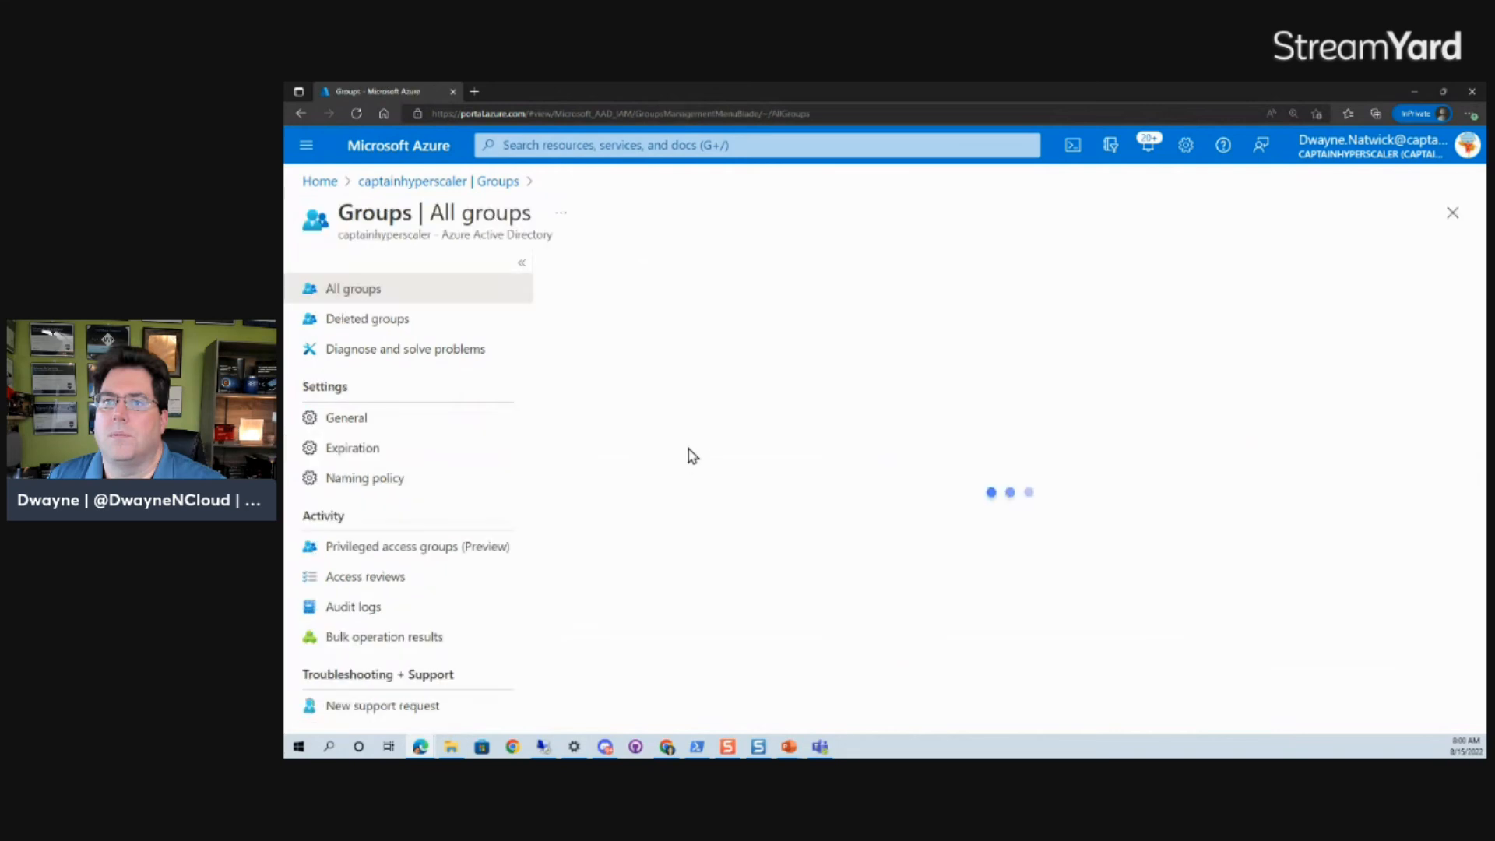
left_click(656, 467)
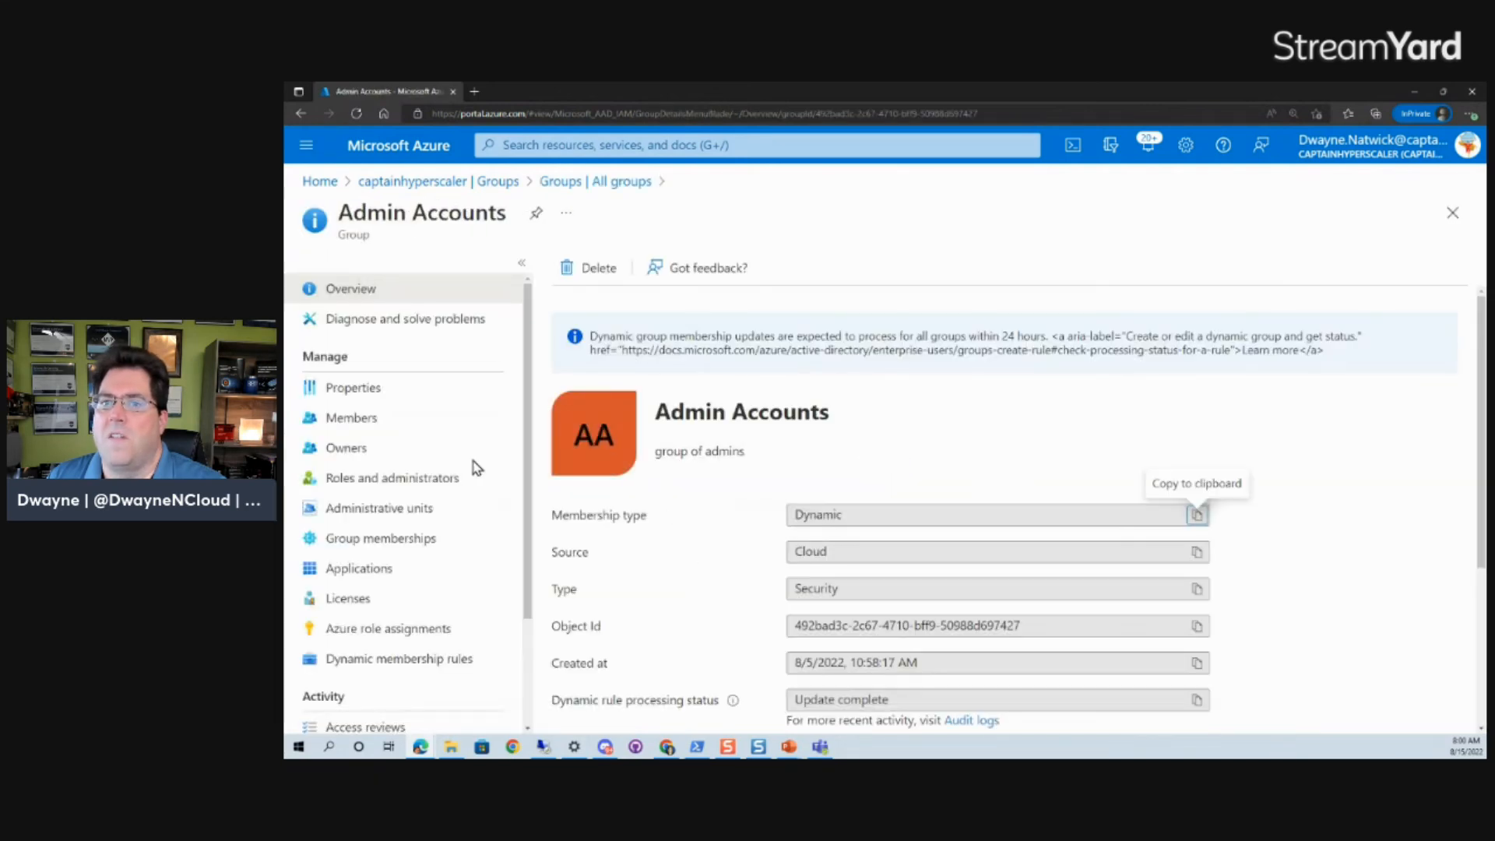
left_click(381, 420)
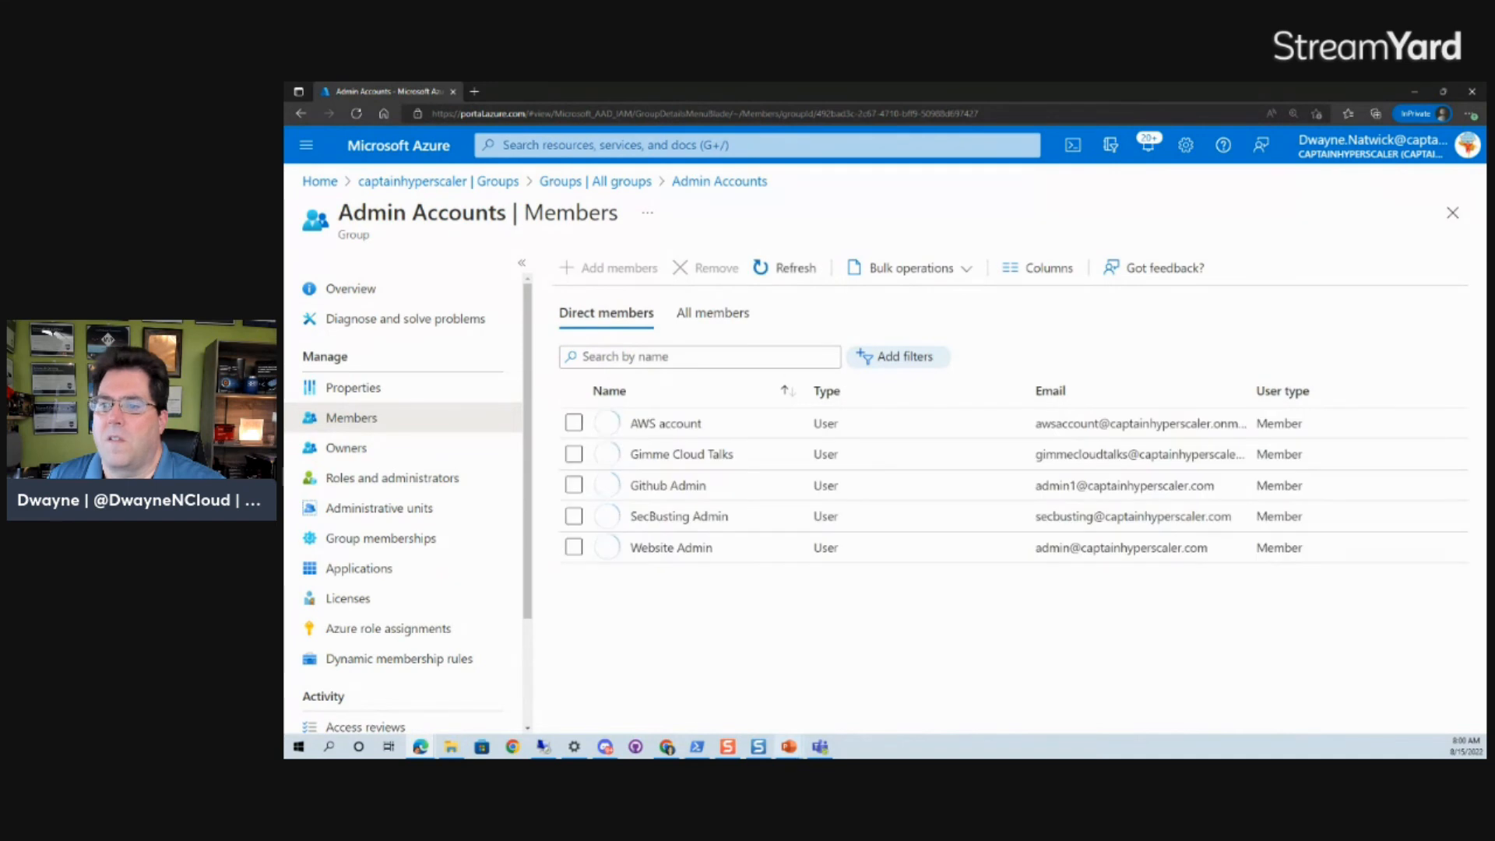
left_click(820, 747)
left_click(819, 748)
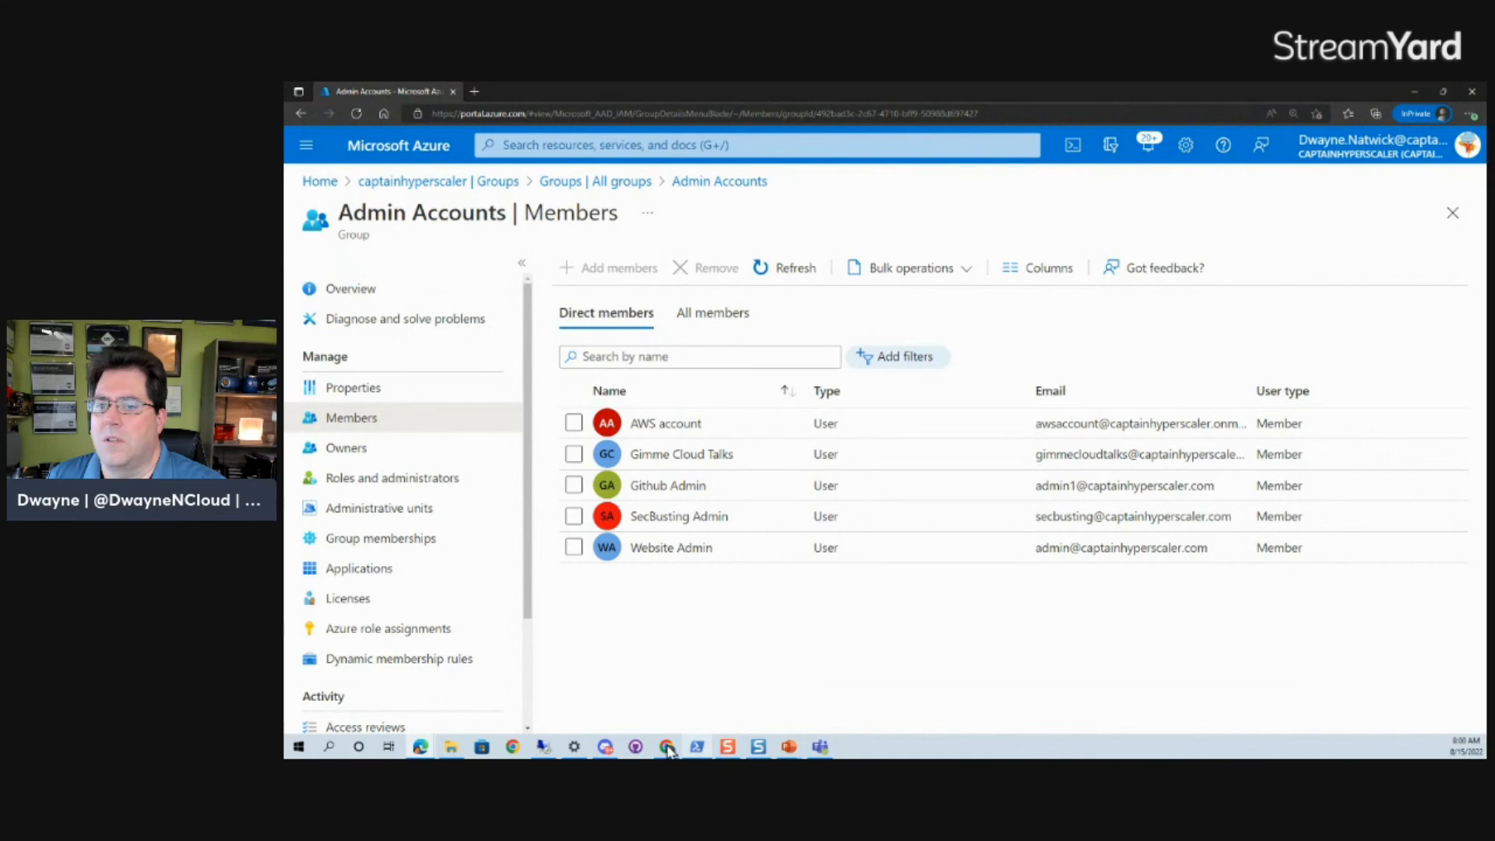
Attempt a Remote Desktop sign-in to 20.115.32.40 using a group member's user name and password.
left_click(545, 747)
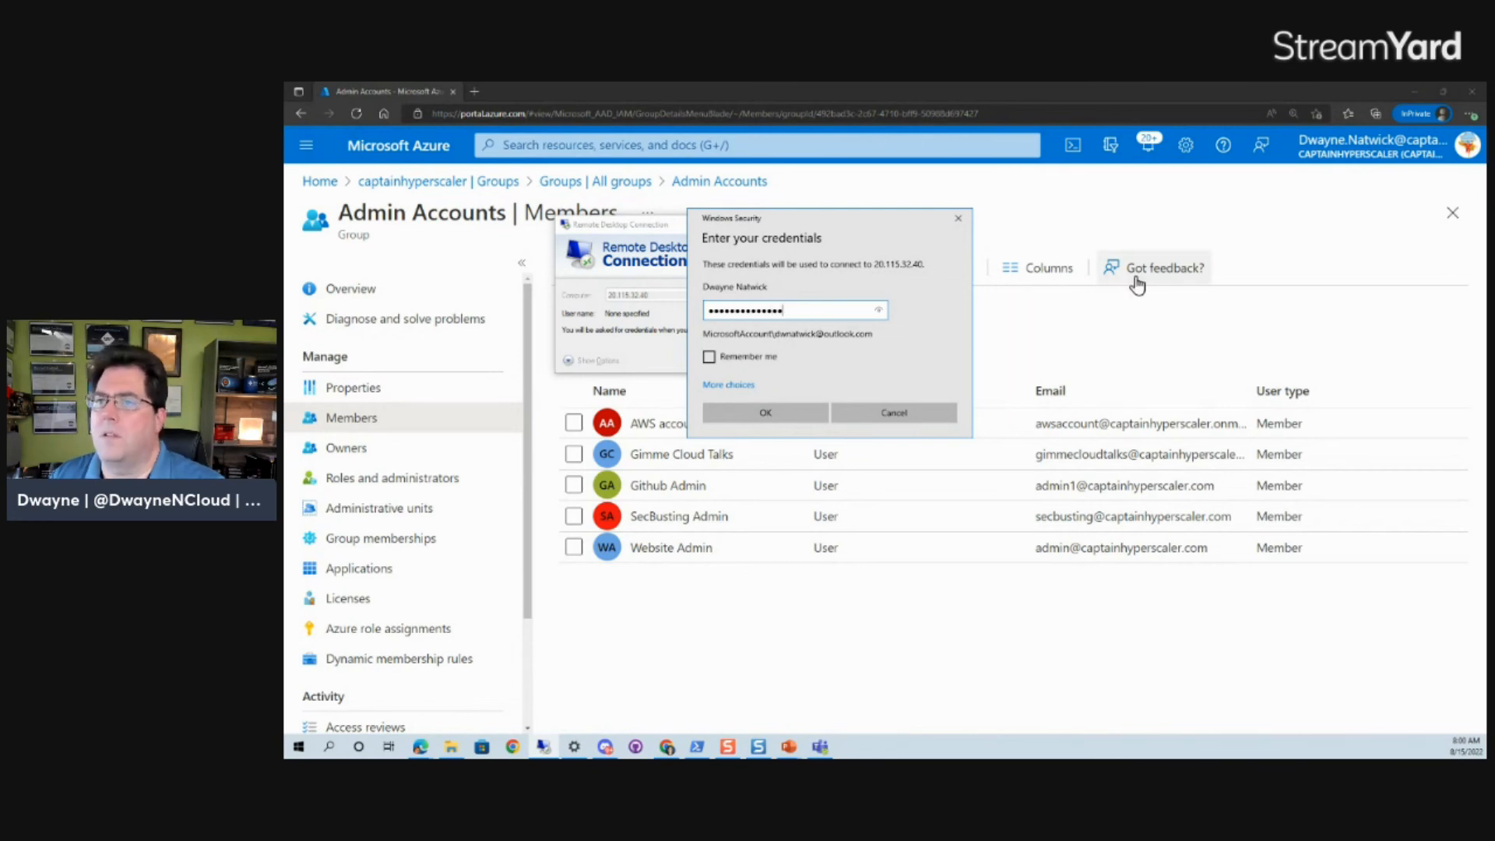
left_click(738, 386)
left_click(787, 449)
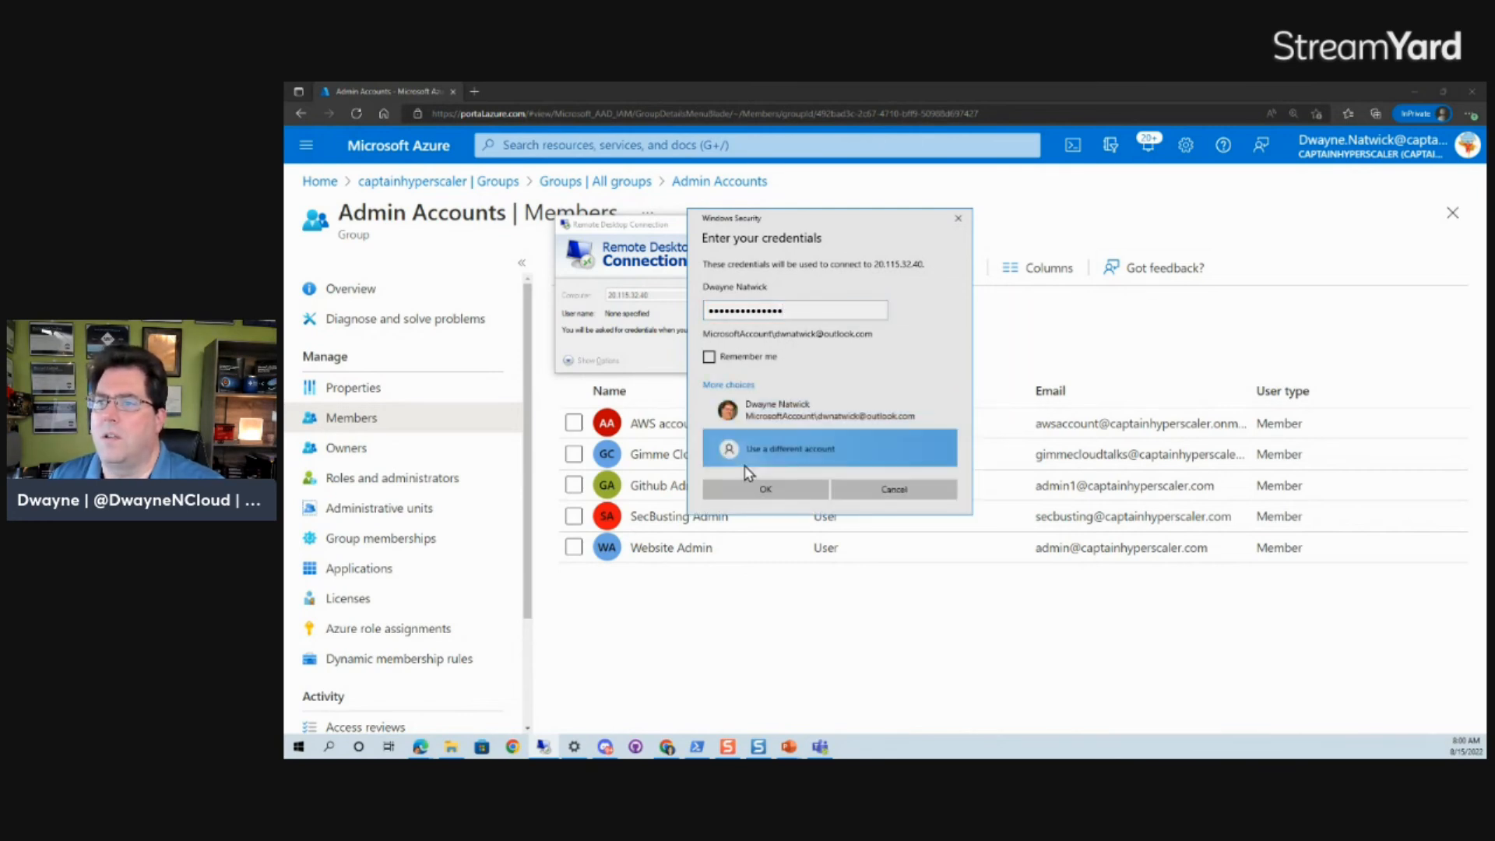
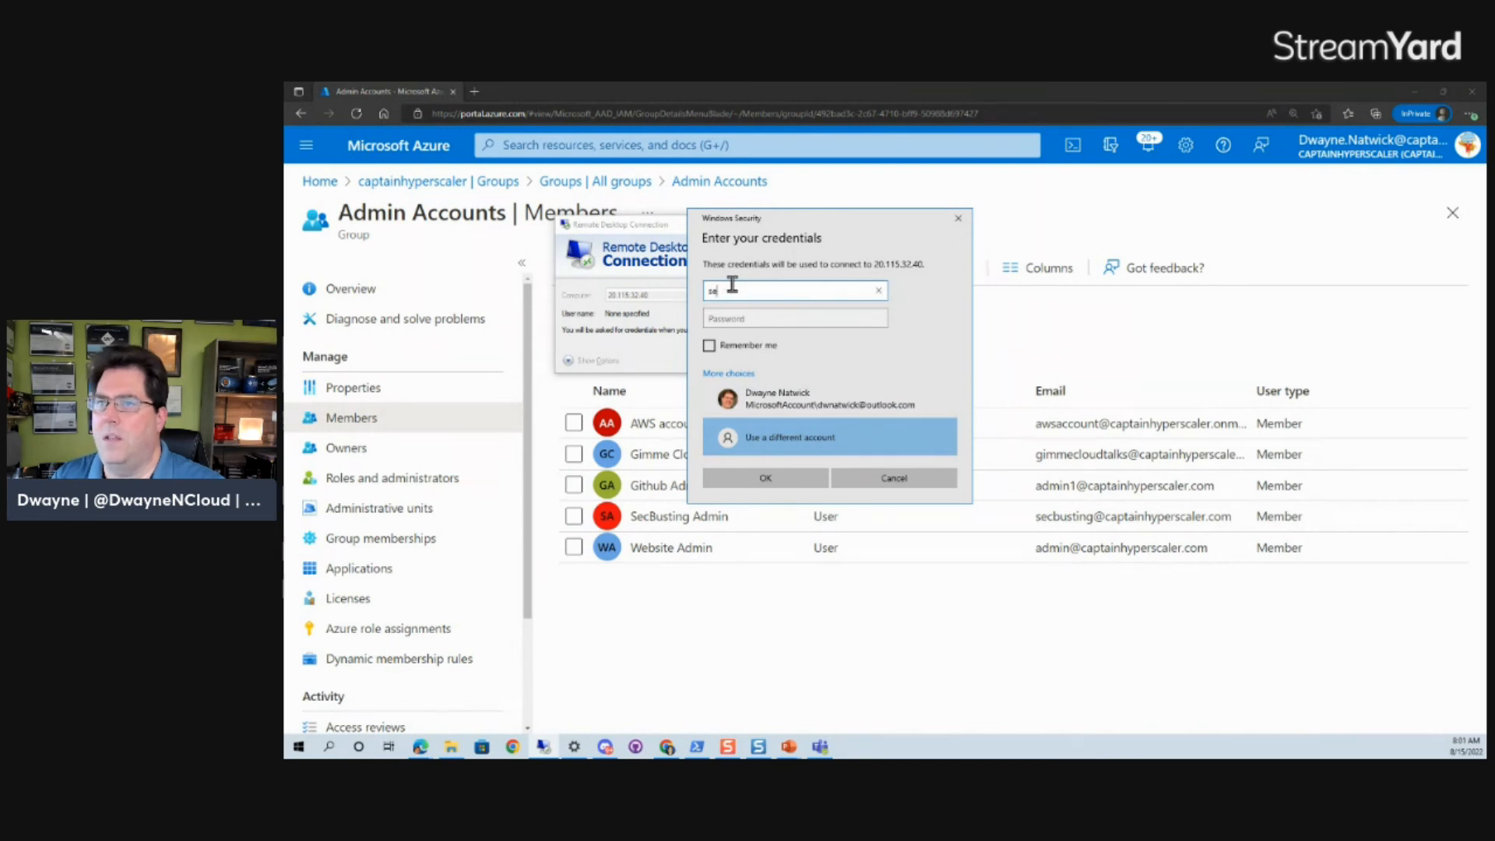
key("Tab")
type("•••••")
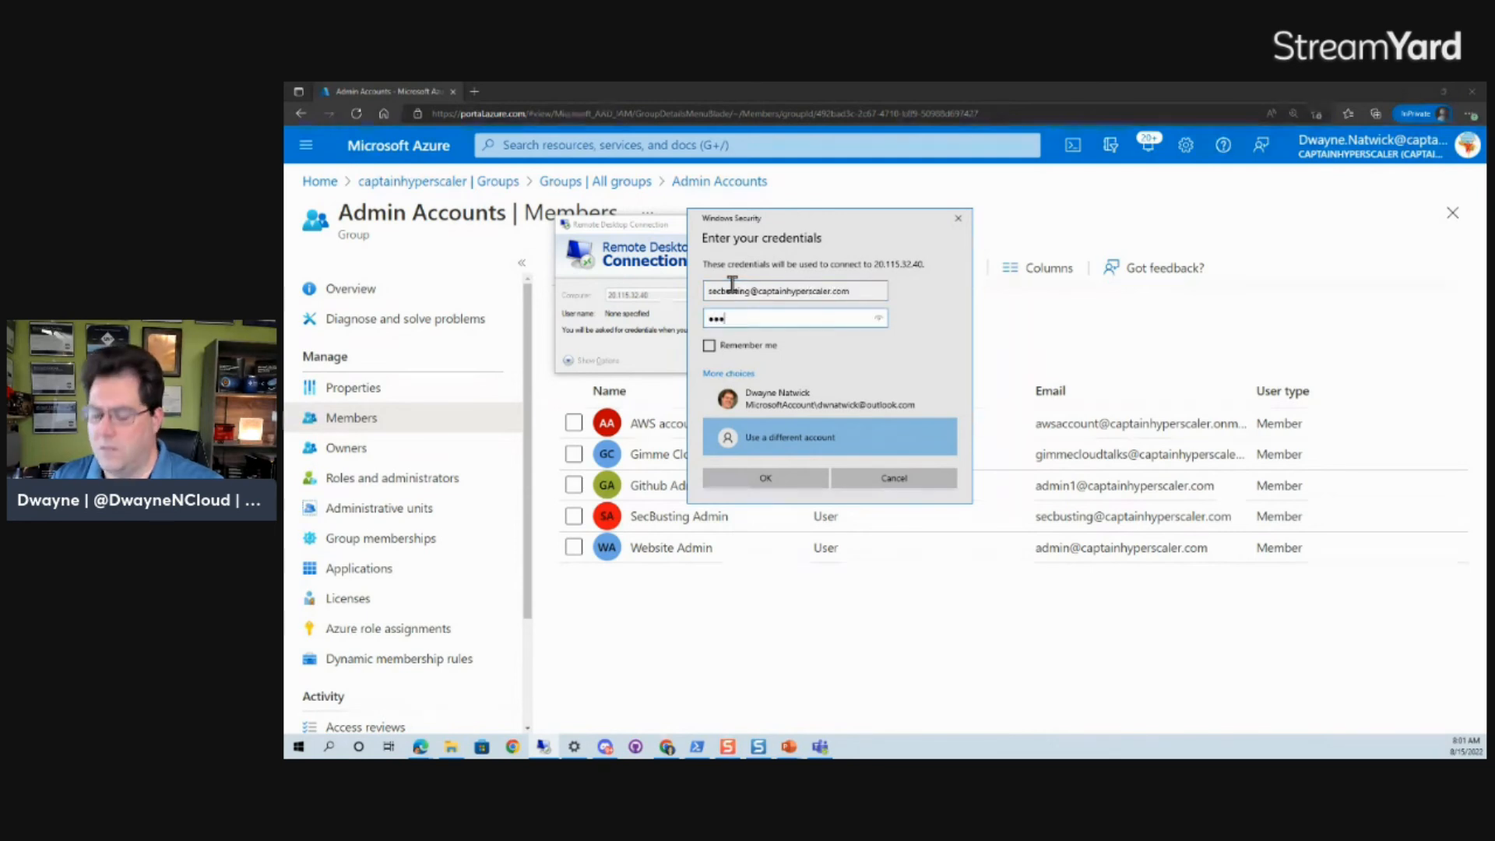
type("•••")
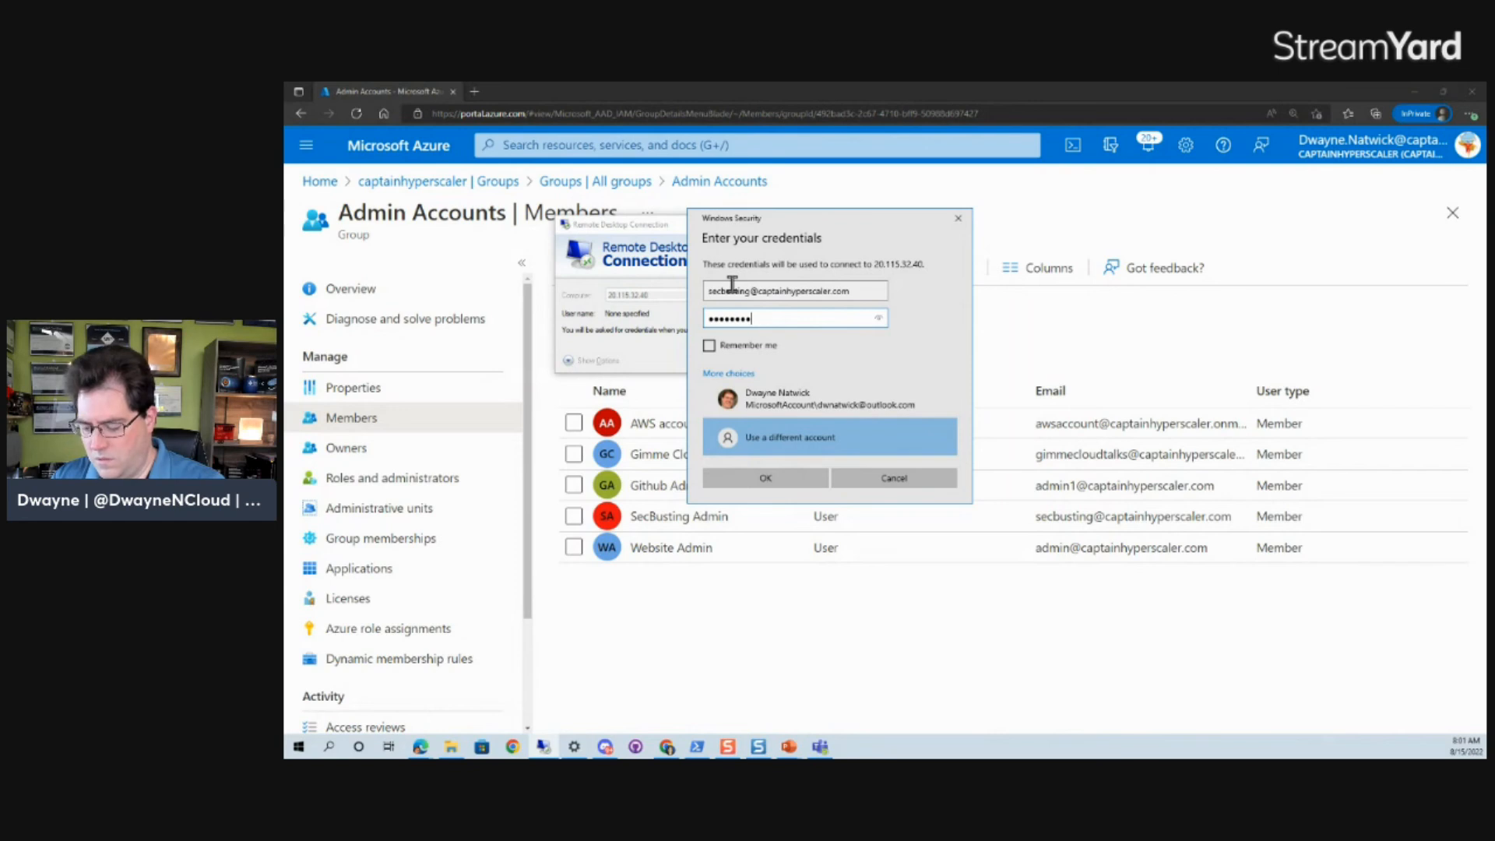
type("•••••")
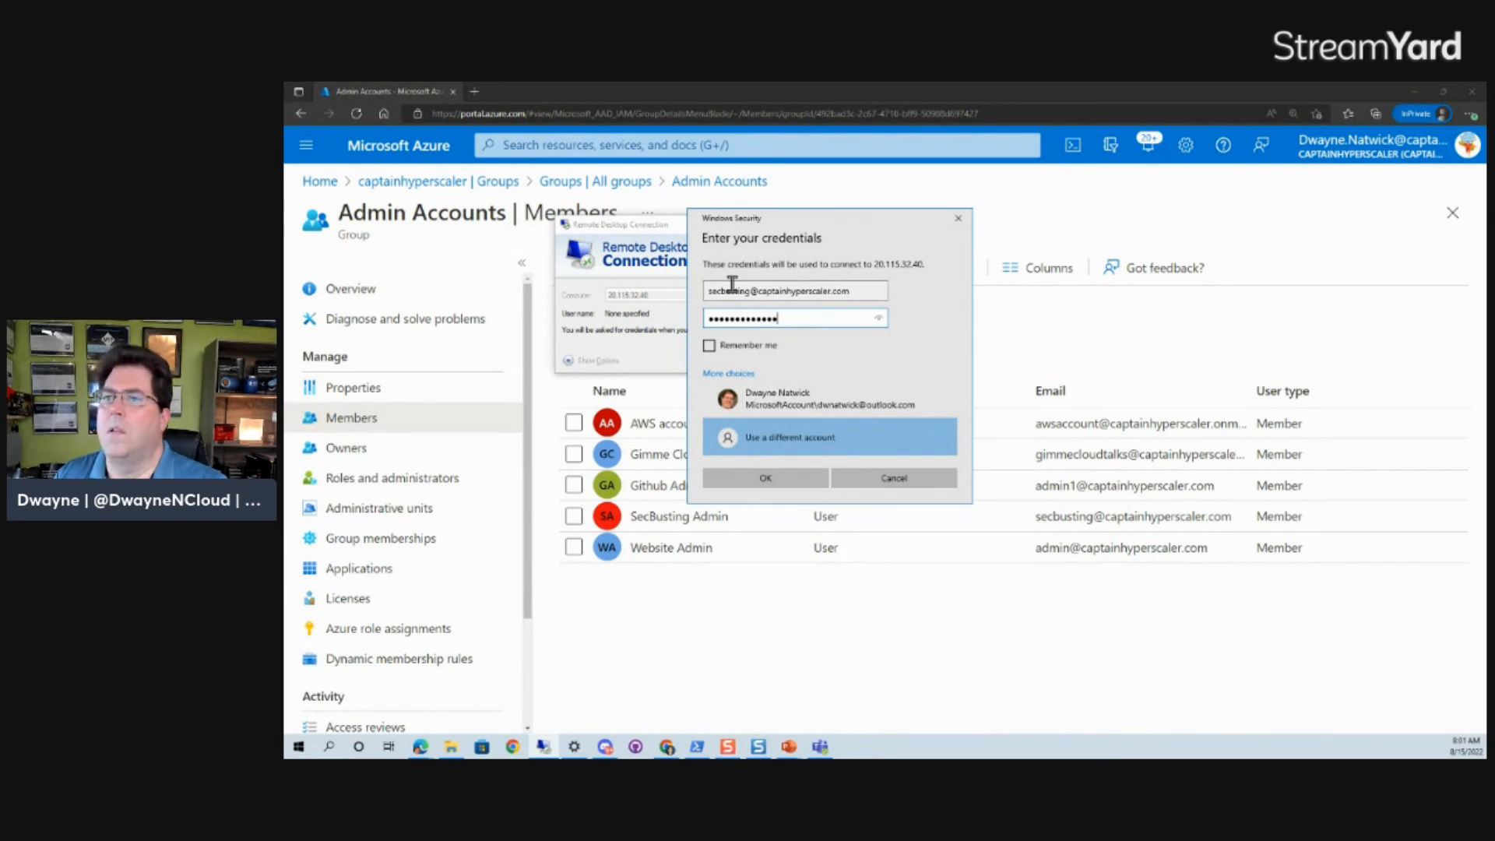
left_click(778, 478)
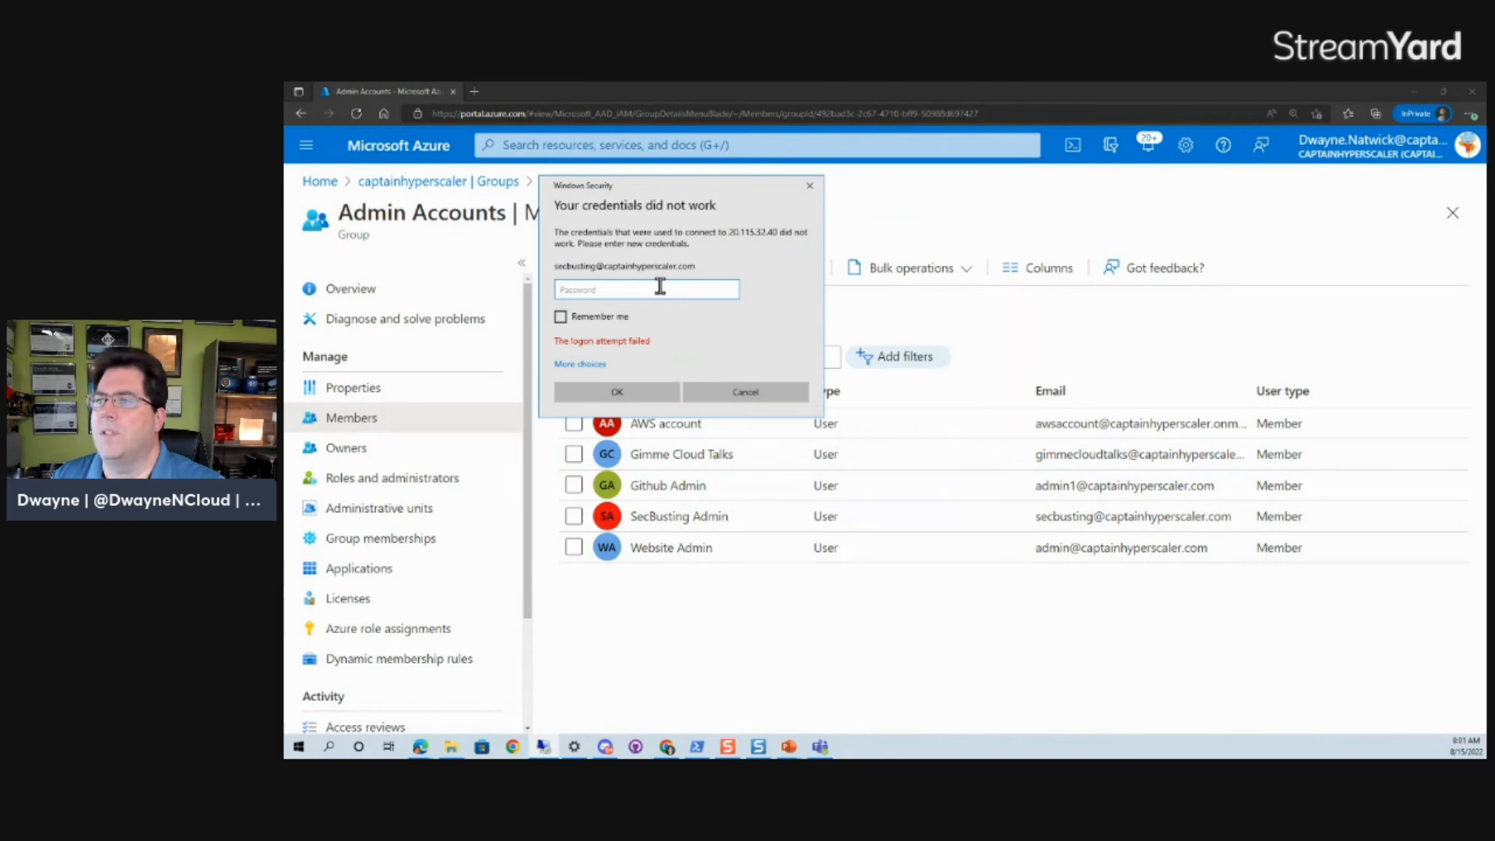
Retry the password, then try another member's account, and cancel the rejected sign-in prompt.
type("•••••••••")
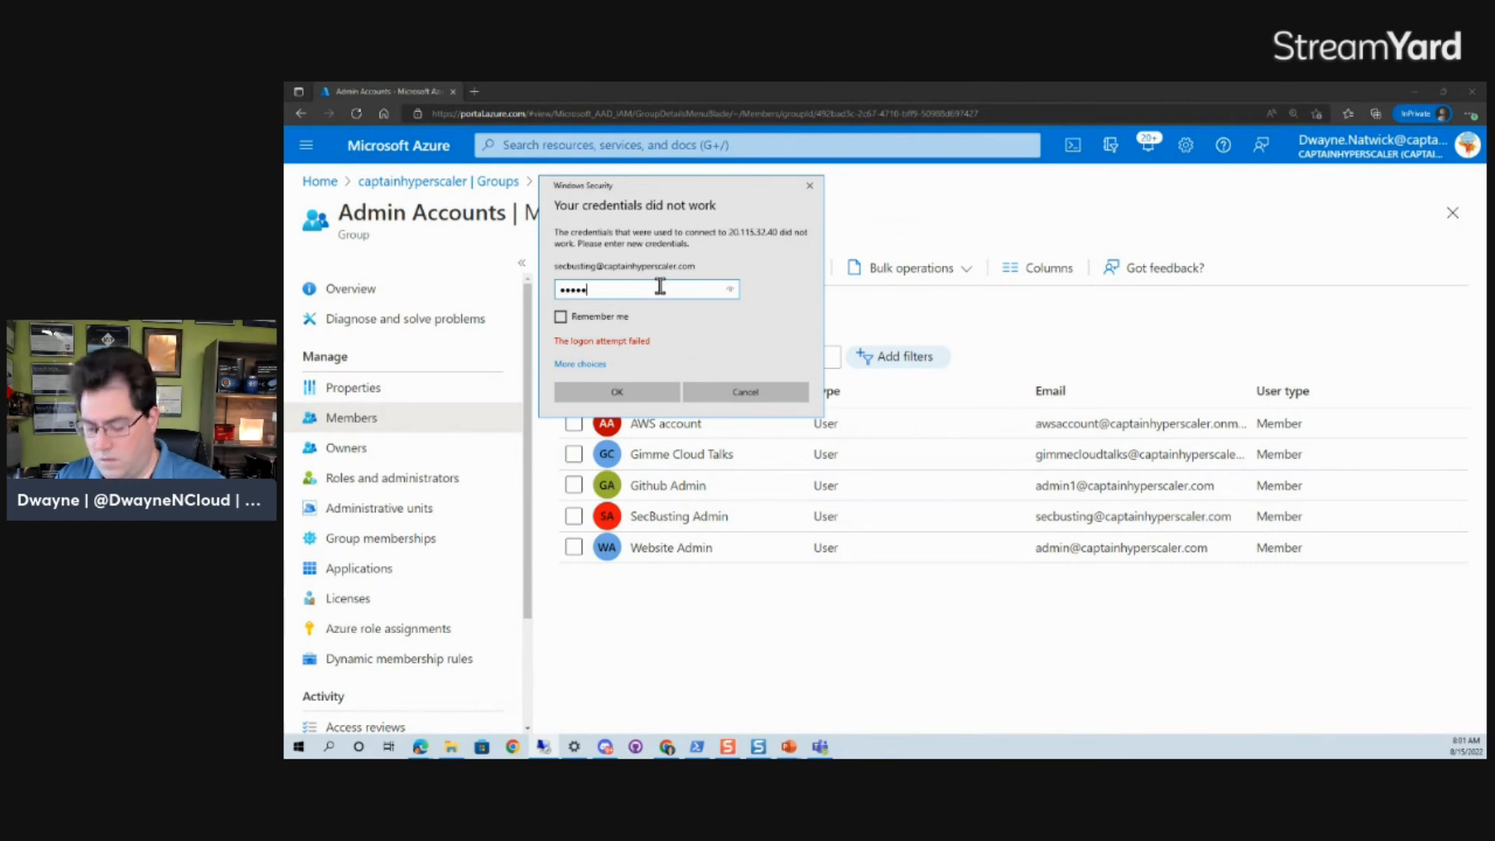
key("Return")
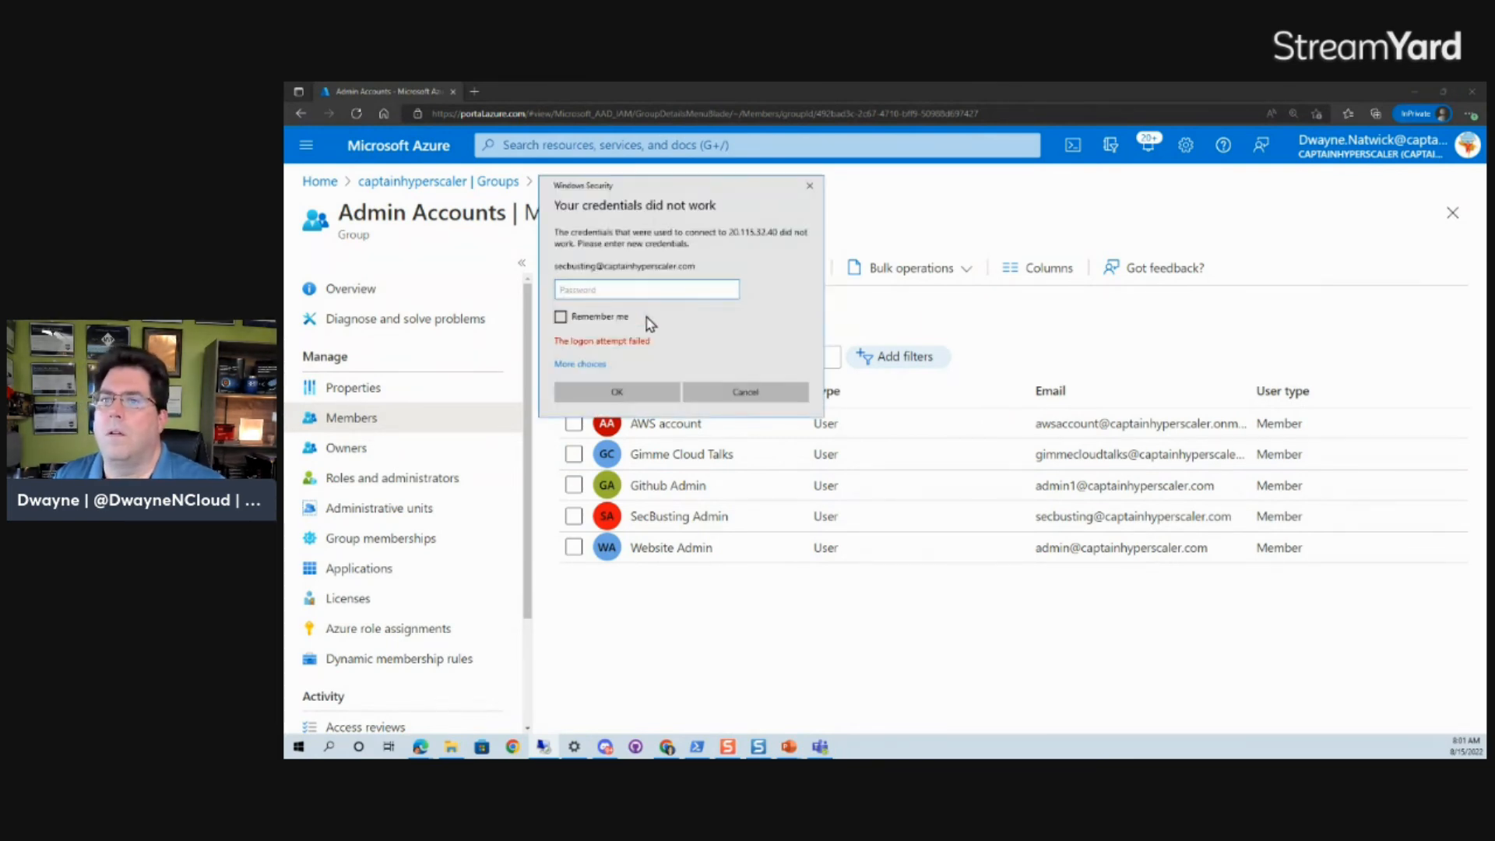
left_click(582, 364)
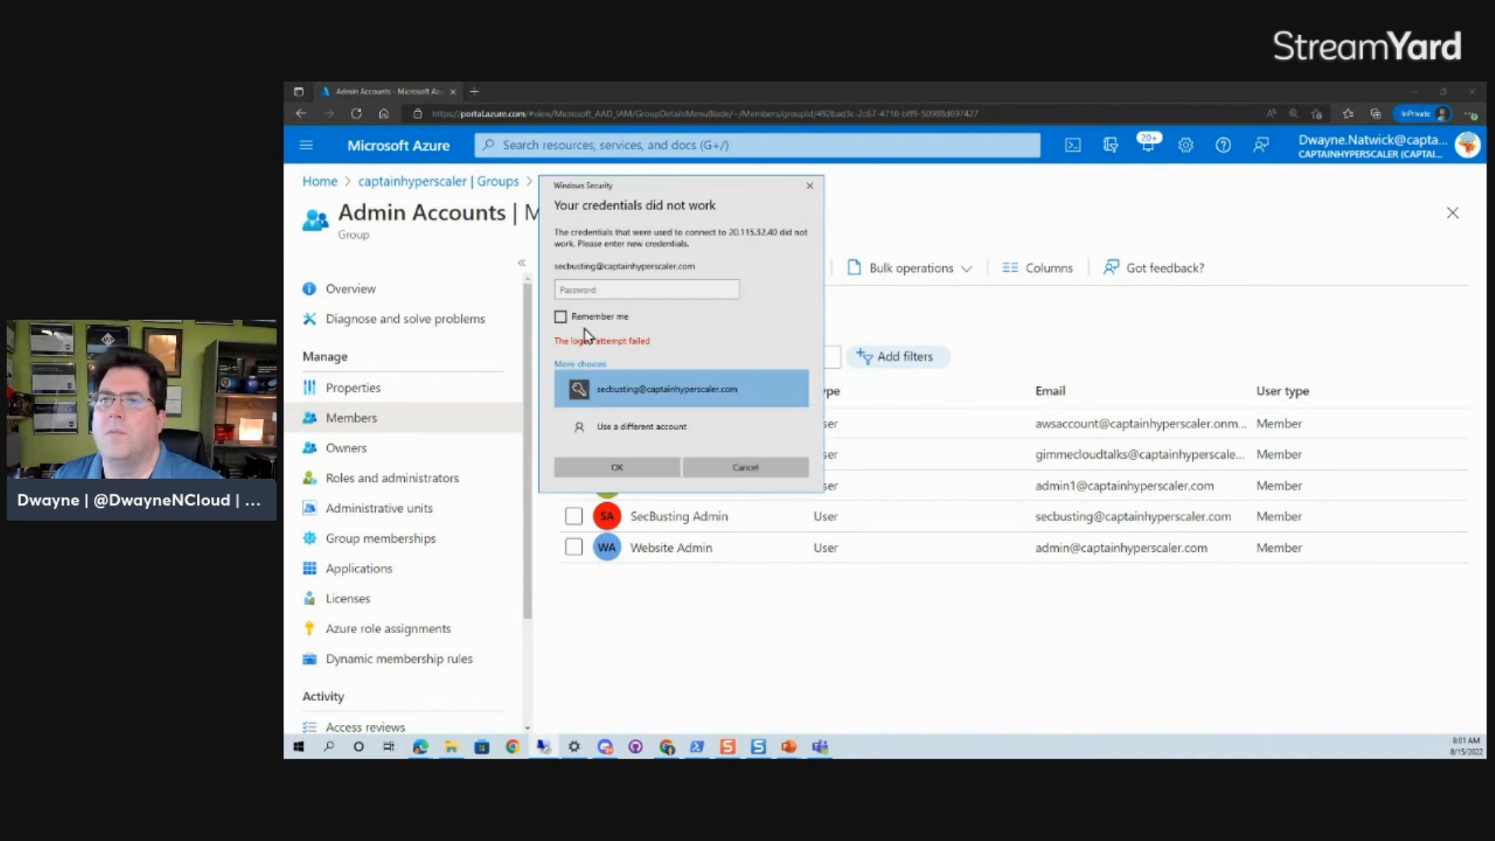
left_click(615, 428)
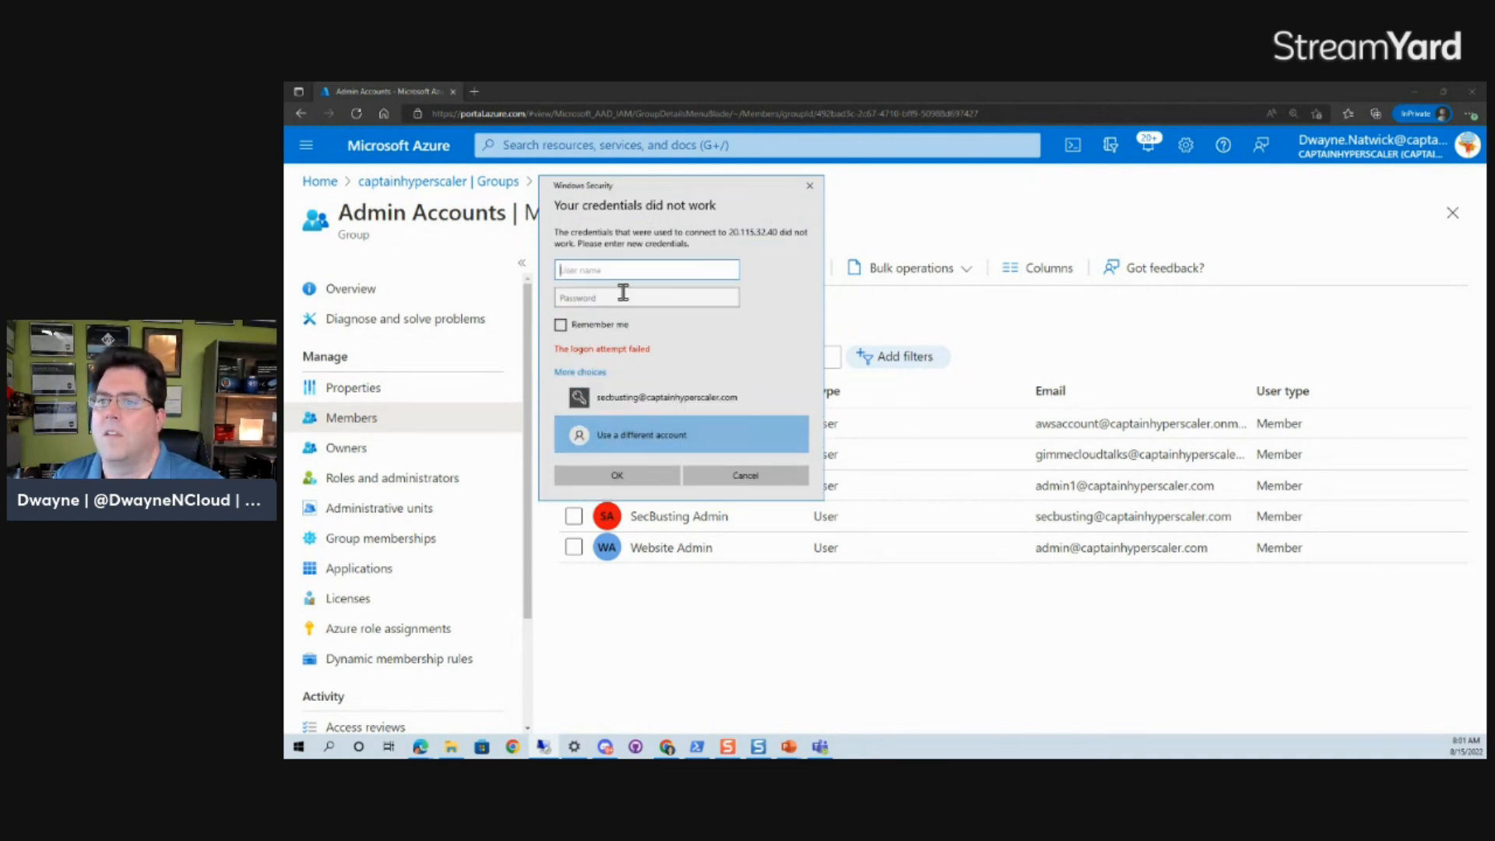
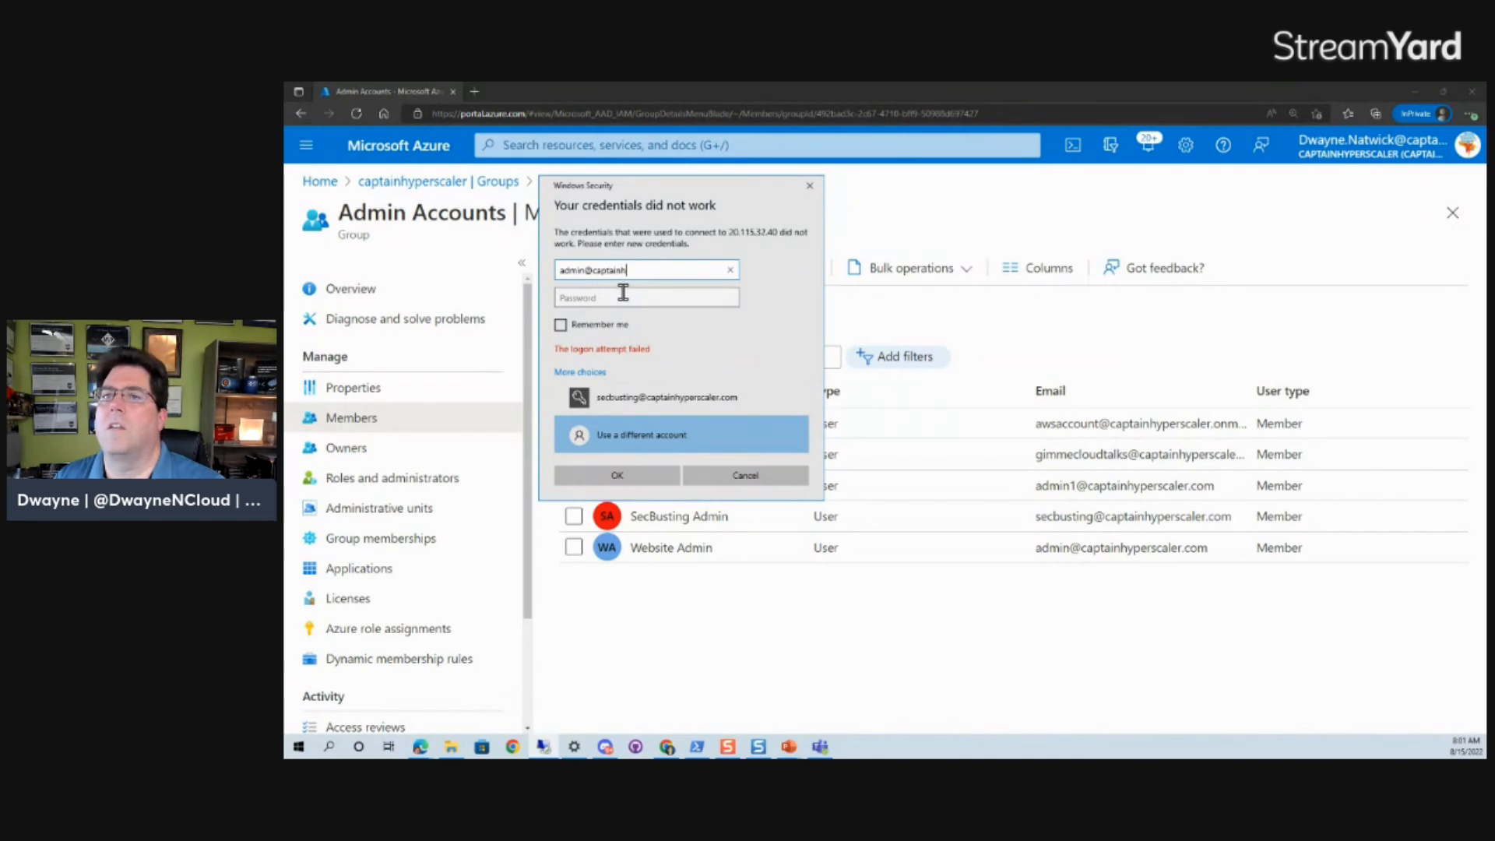
key("Tab")
type("•••••••••")
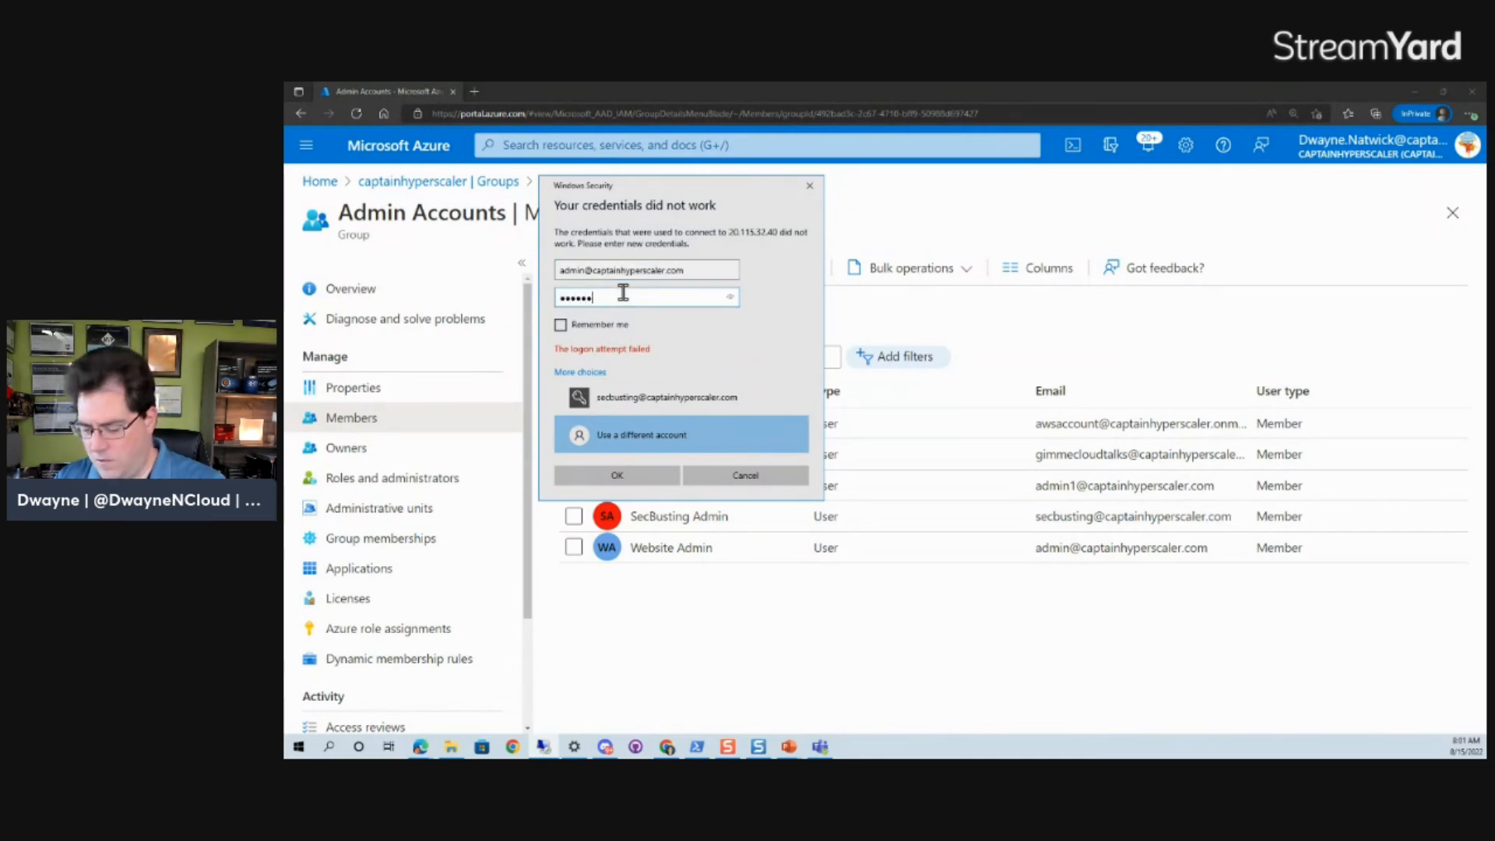
type("••")
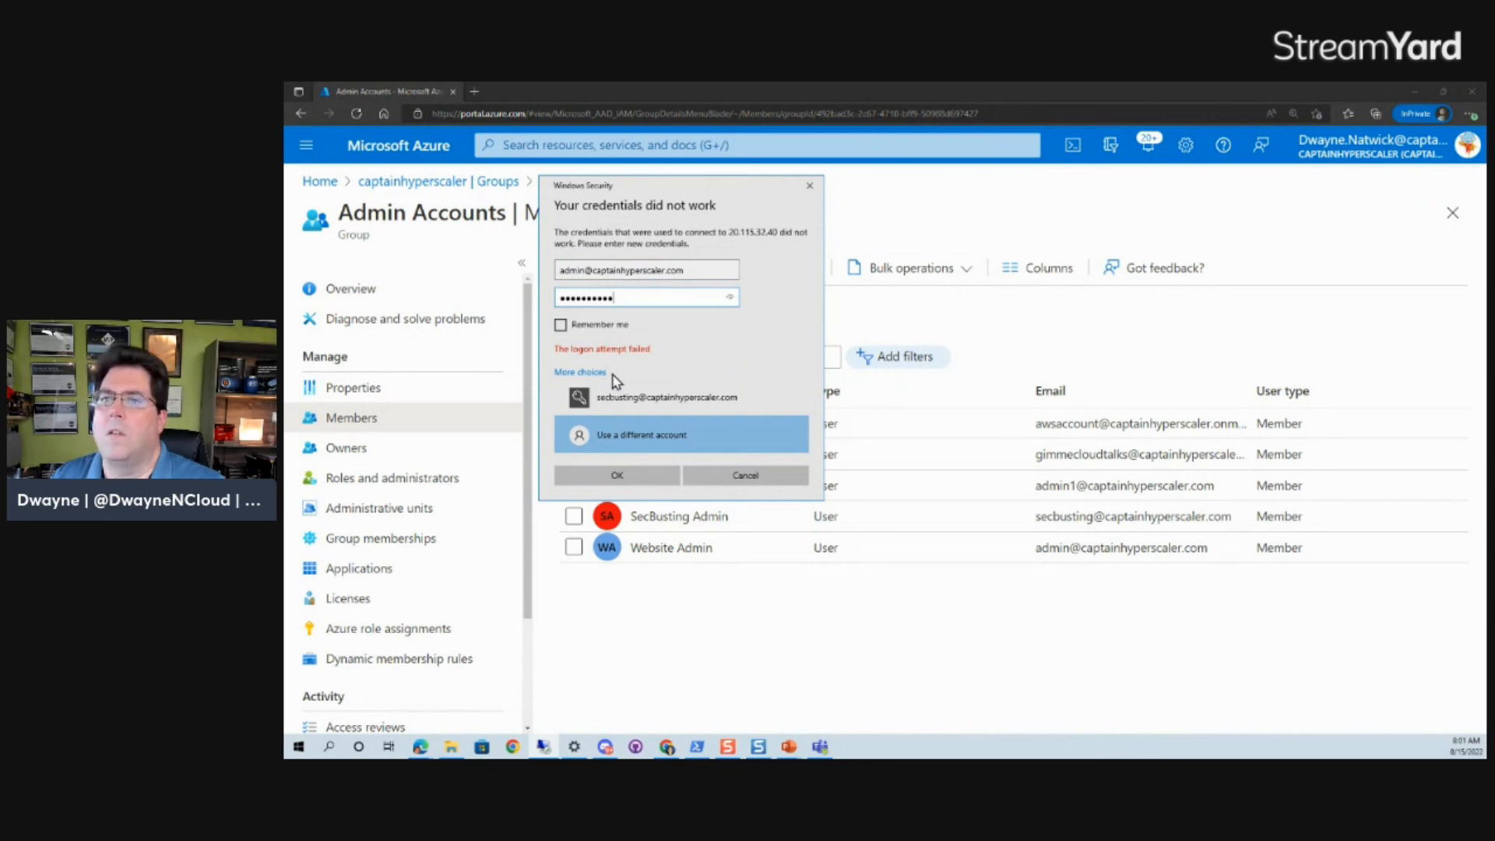
left_click(616, 470)
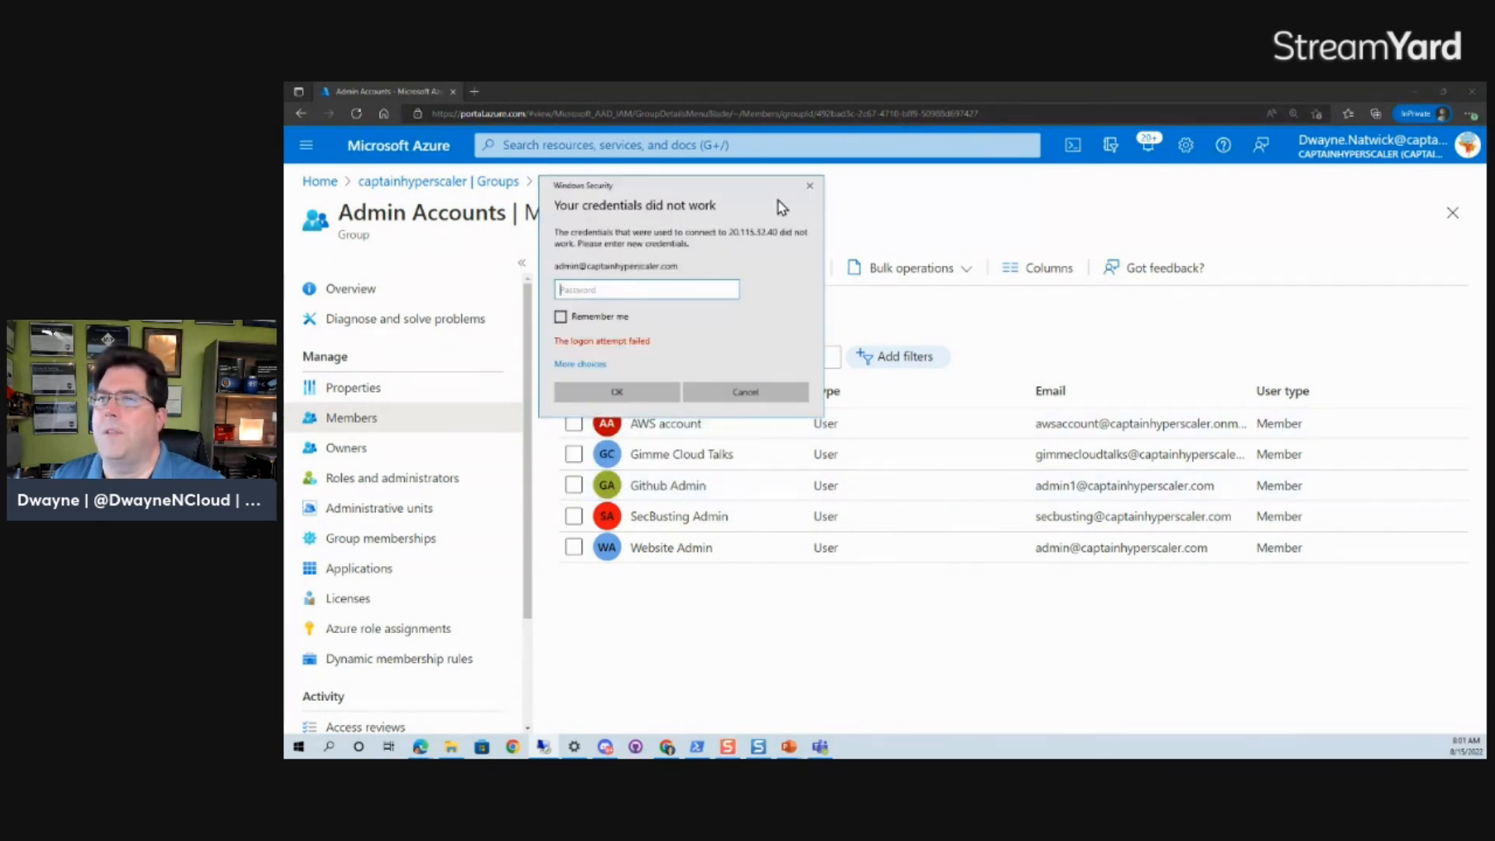
left_click(808, 188)
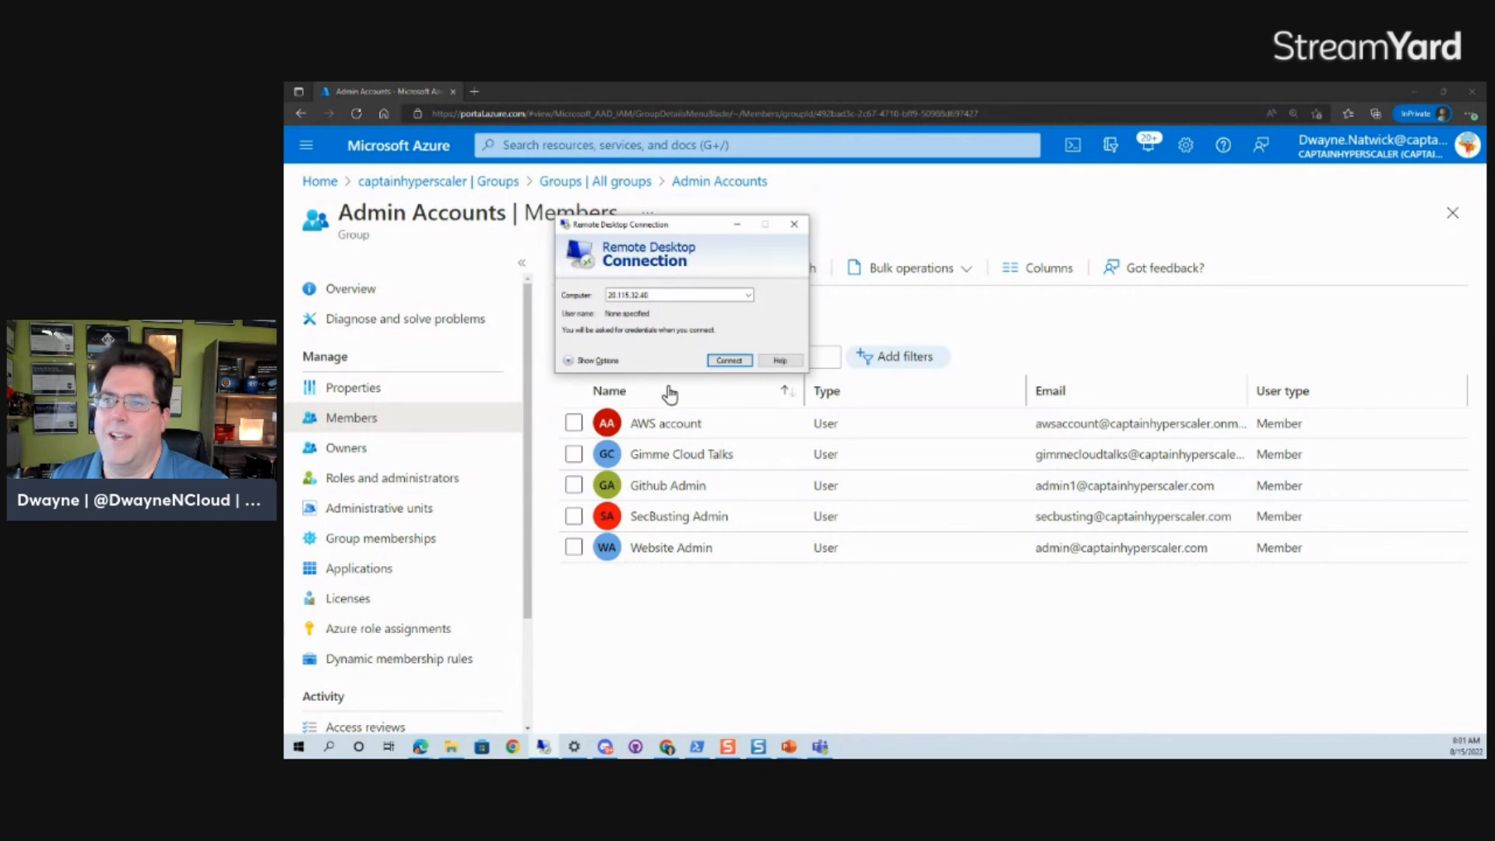
Close the Remote Desktop Connection window and go back to the Azure portal Home page.
left_click(795, 225)
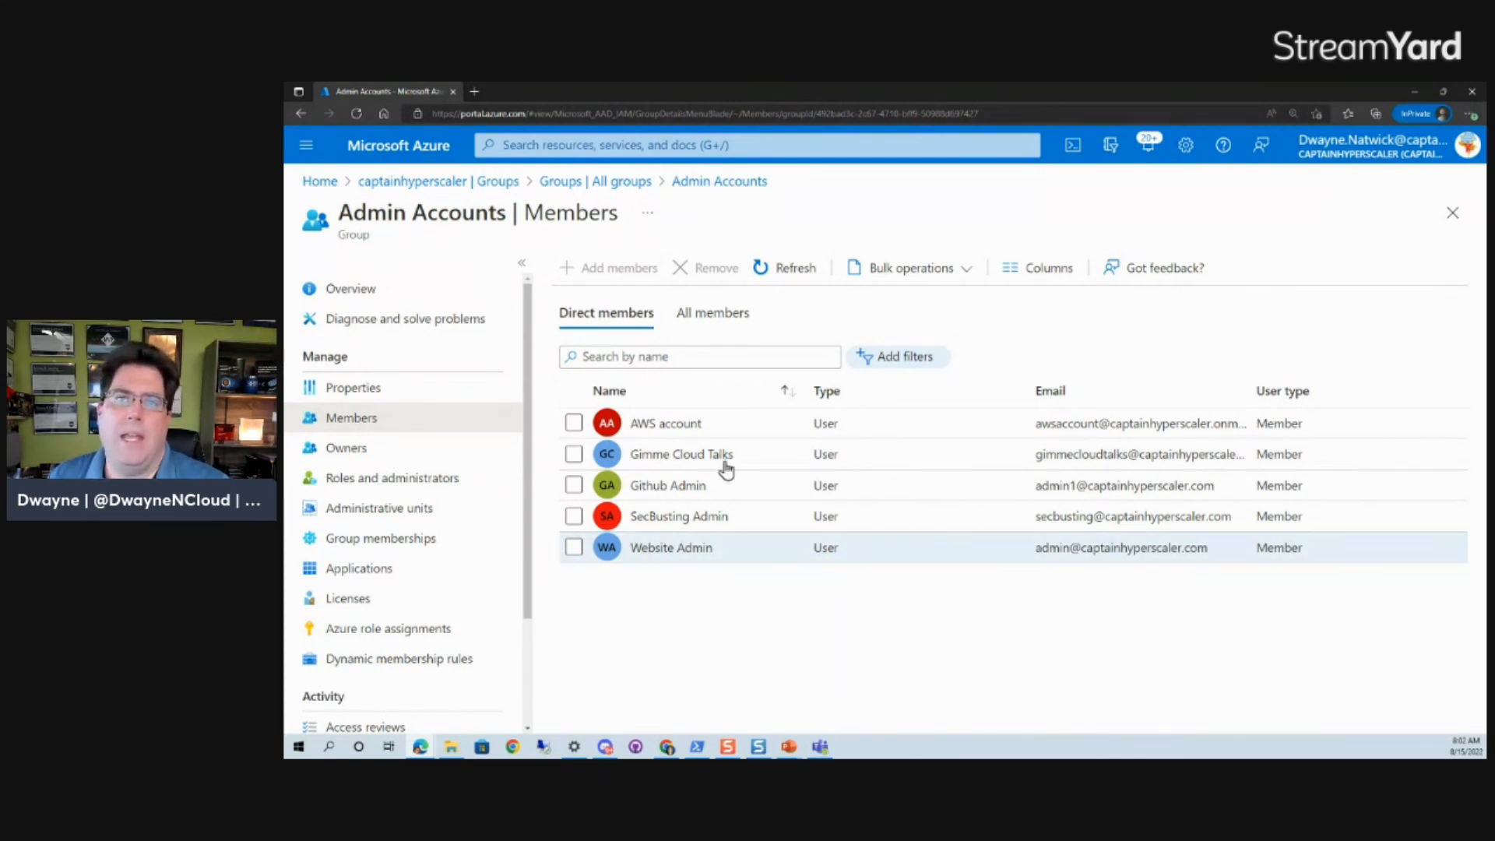
left_click(318, 183)
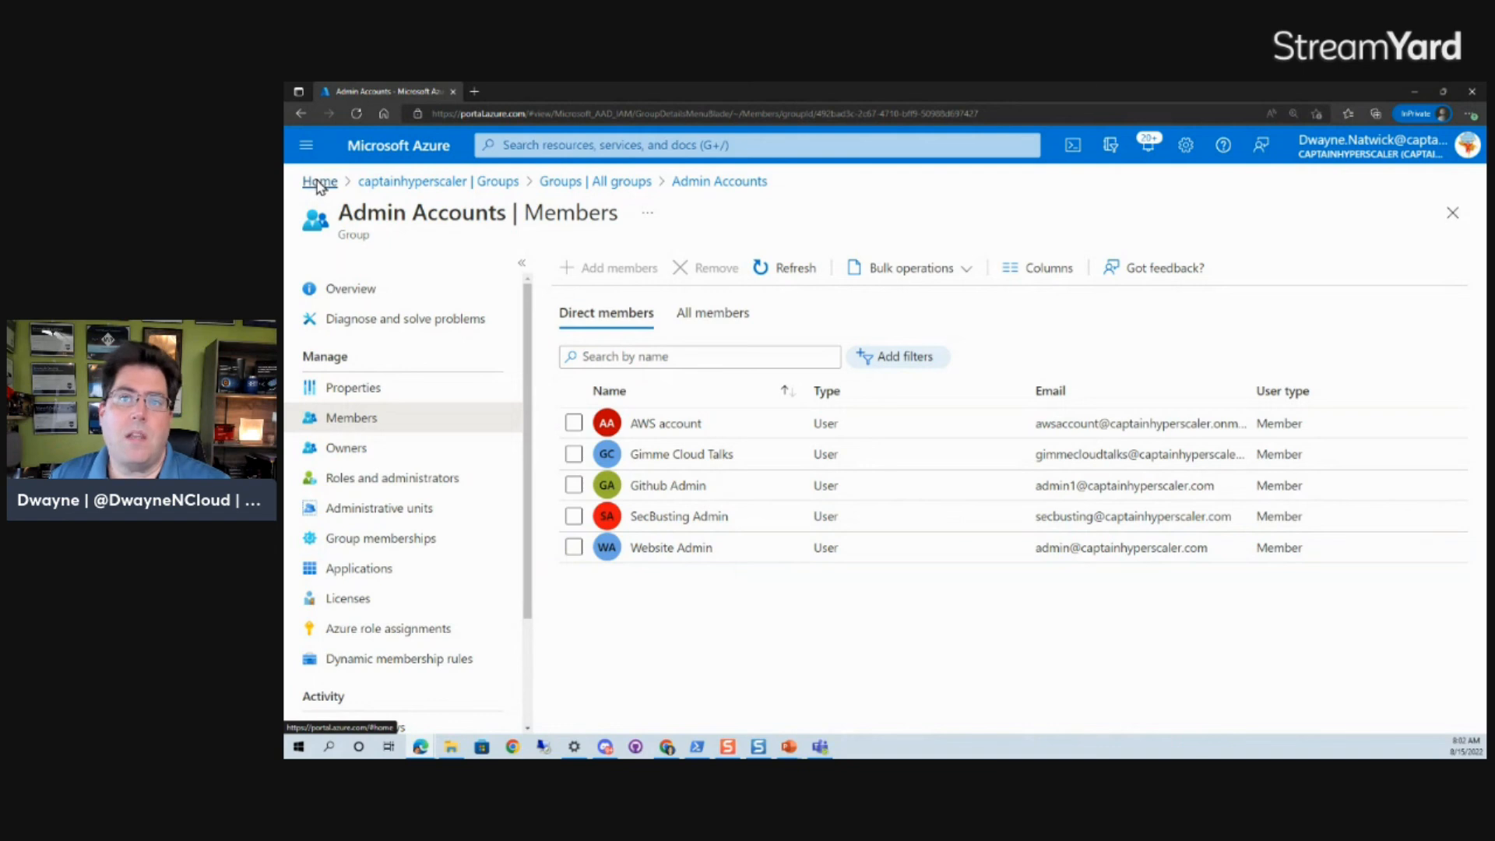